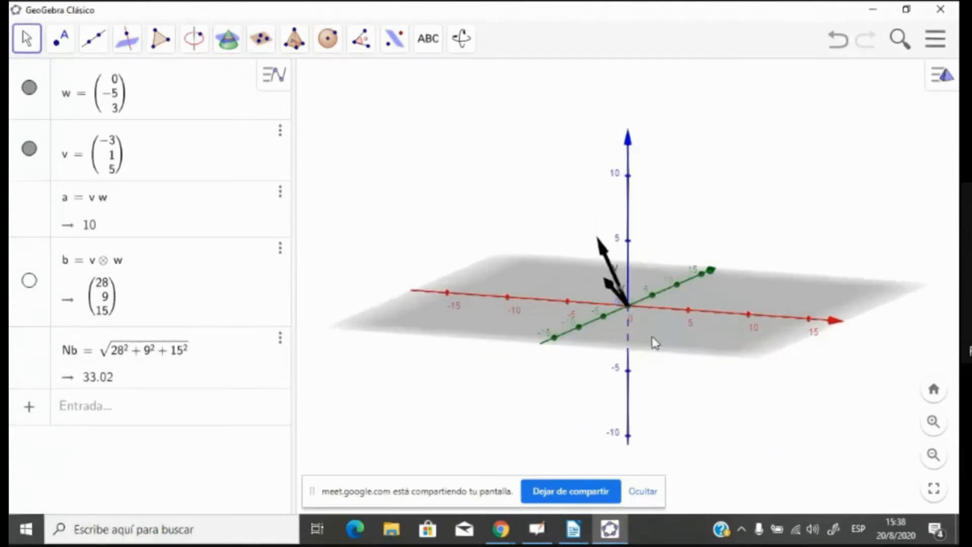
# - Define a new vector u = (4, 8, -7)
pyautogui.click(77, 415)
pyautogui.write('u ')
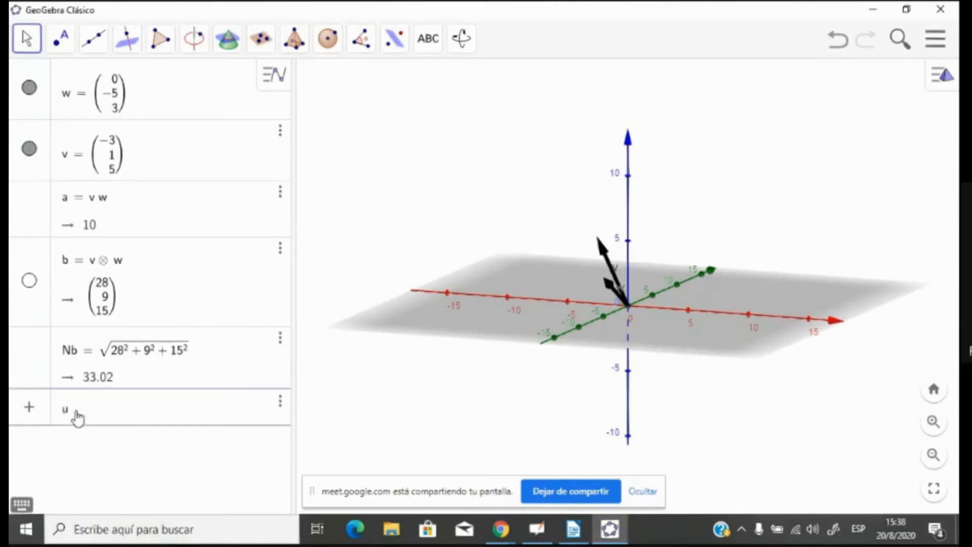
pyautogui.write('= (')
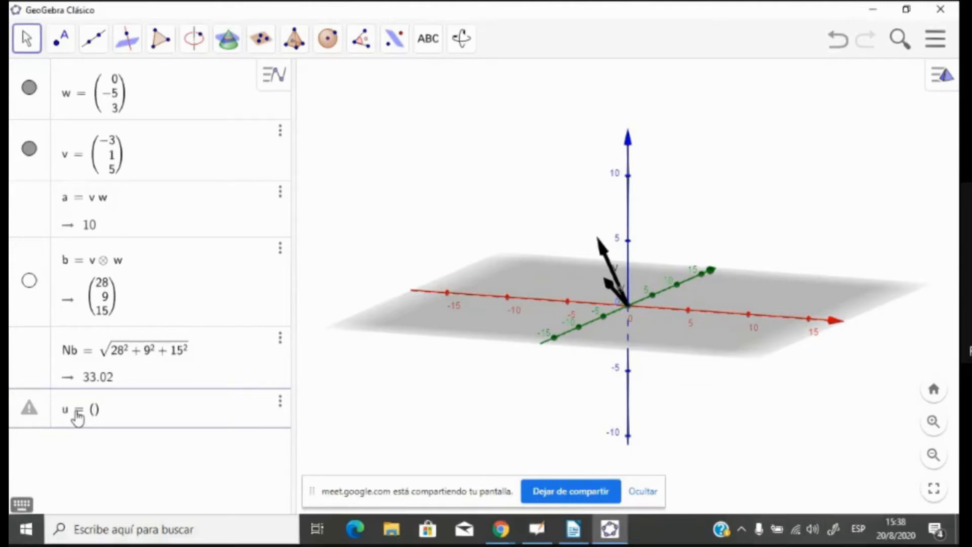
pyautogui.write('4')
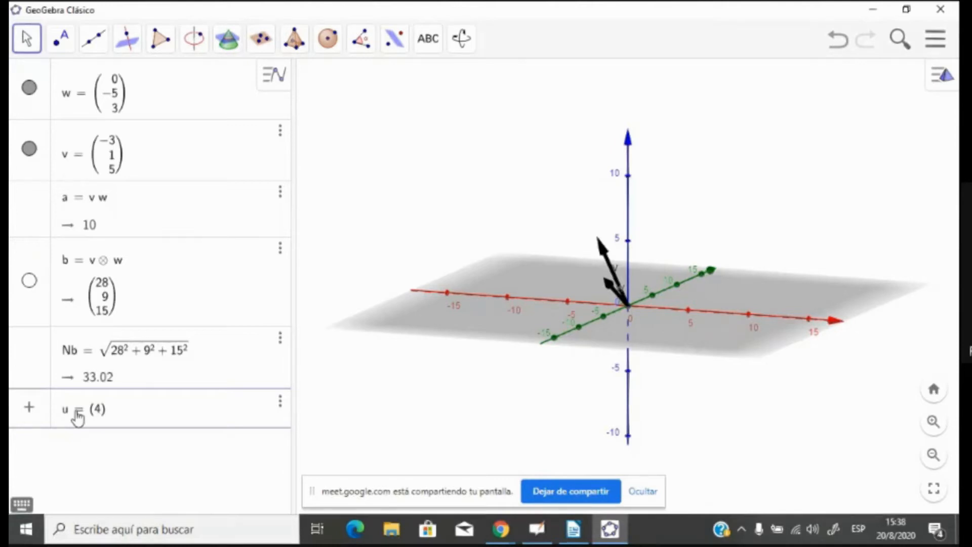
pyautogui.write(',8')
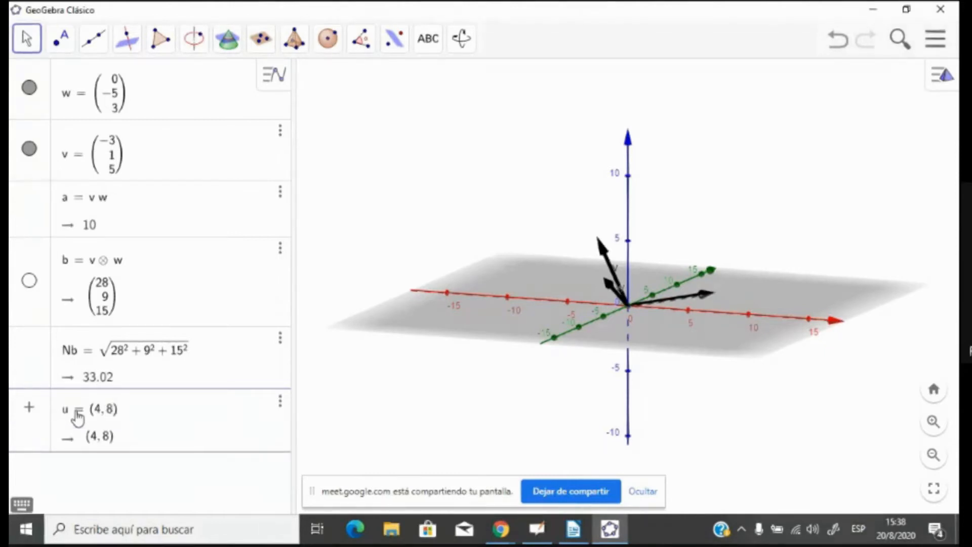
pyautogui.write(',')
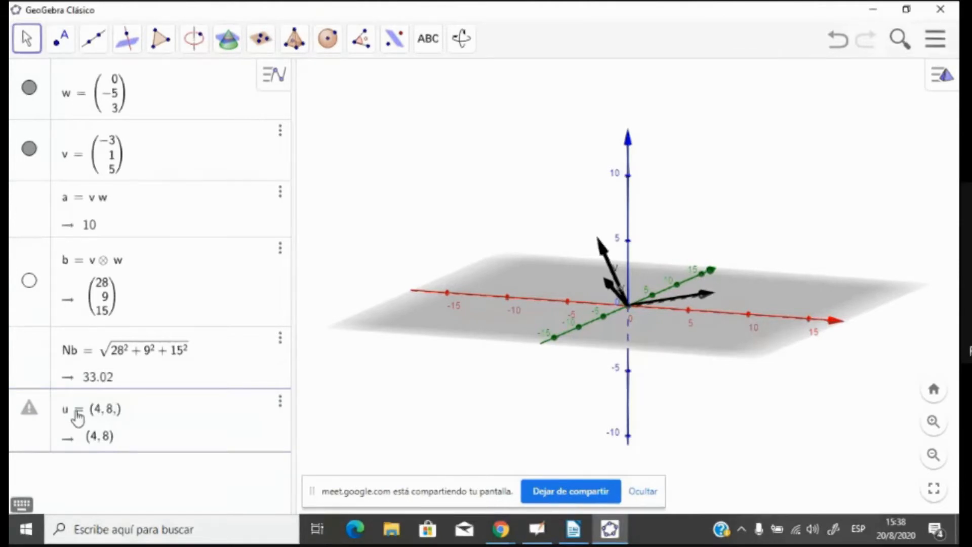
pyautogui.write('-7')
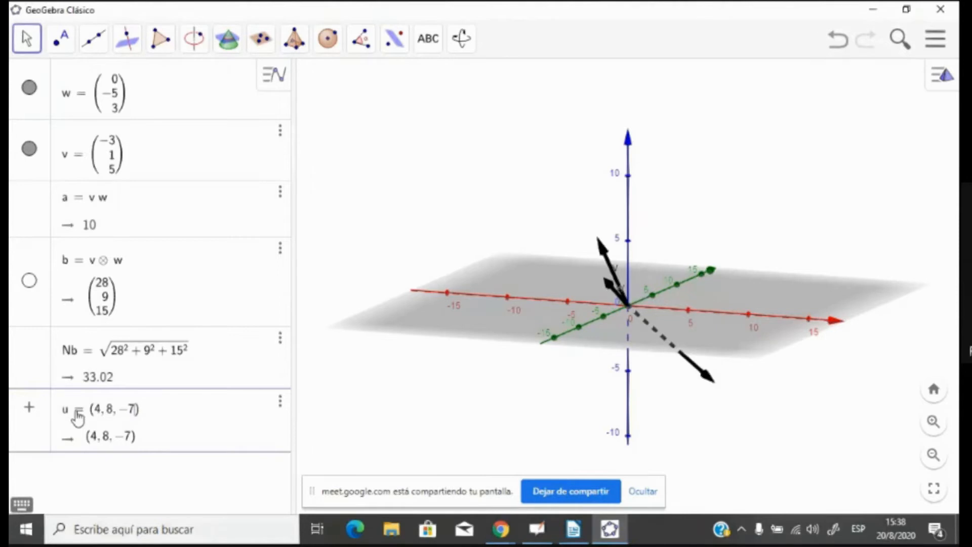
pyautogui.press('Return')
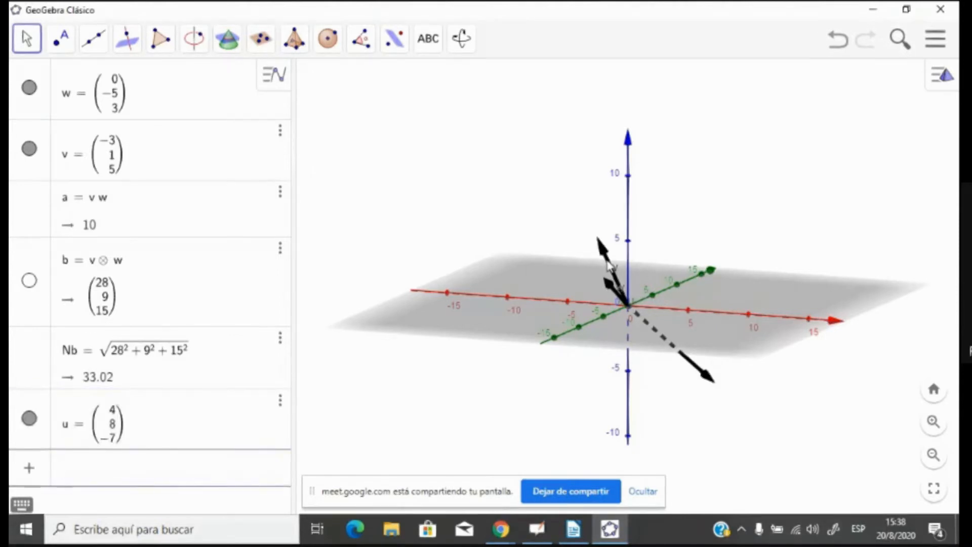
# - Compute the scalar product of vectors u and b with ProductoEscalar
pyautogui.moveTo(728, 370); pyautogui.dragTo(471, 375)
pyautogui.moveTo(440, 229)
pyautogui.mouseDown()
pyautogui.moveTo(384, 187)
pyautogui.moveTo(373, 193)
pyautogui.moveTo(375, 215)
pyautogui.moveTo(384, 218)
pyautogui.moveTo(369, 189)
pyautogui.moveTo(328, 169)
pyautogui.moveTo(297, 206)
pyautogui.moveTo(328, 217)
pyautogui.moveTo(314, 212)
pyautogui.moveTo(314, 233)
pyautogui.moveTo(288, 248)
pyautogui.moveTo(375, 199)
pyautogui.moveTo(397, 223)
pyautogui.moveTo(421, 210)
pyautogui.moveTo(425, 218)
pyautogui.mouseUp()
pyautogui.moveTo(826, 373)
pyautogui.mouseDown()
pyautogui.moveTo(820, 349)
pyautogui.moveTo(825, 381)
pyautogui.moveTo(812, 392)
pyautogui.moveTo(787, 360)
pyautogui.moveTo(729, 330)
pyautogui.moveTo(693, 361)
pyautogui.moveTo(698, 376)
pyautogui.moveTo(731, 386)
pyautogui.moveTo(815, 383)
pyautogui.moveTo(766, 347)
pyautogui.moveTo(734, 345)
pyautogui.moveTo(784, 327)
pyautogui.moveTo(777, 341)
pyautogui.moveTo(790, 336)
pyautogui.moveTo(814, 351)
pyautogui.moveTo(822, 377)
pyautogui.mouseUp()
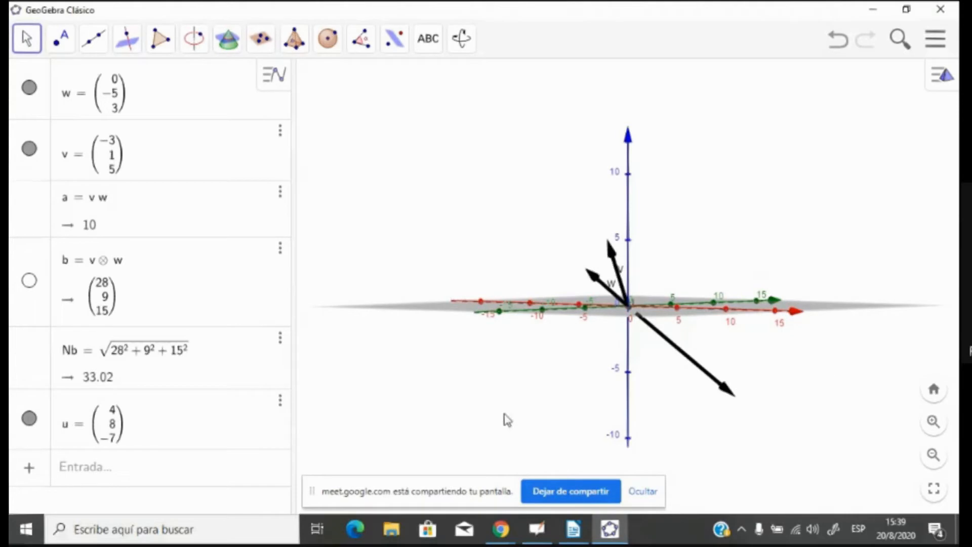
pyautogui.moveTo(514, 412); pyautogui.dragTo(512, 416)
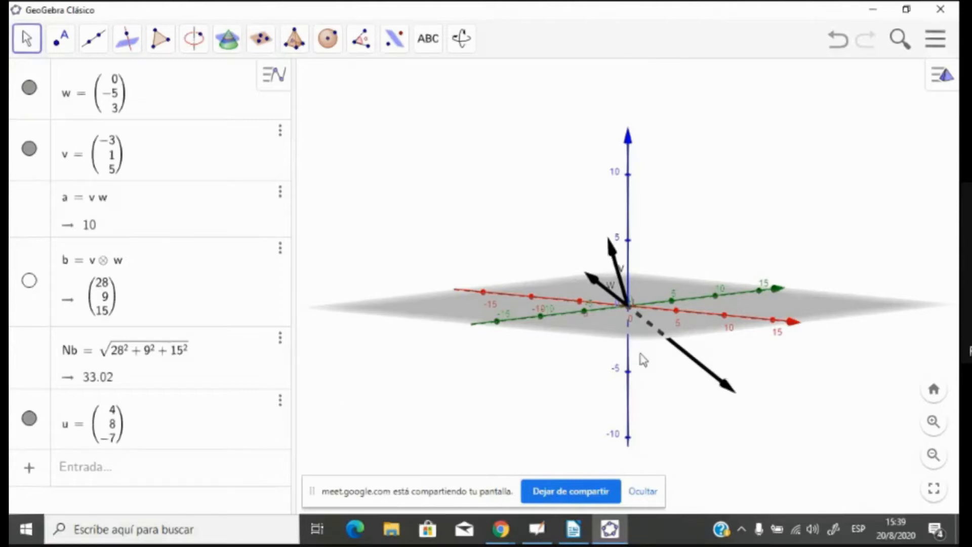
pyautogui.click(143, 469)
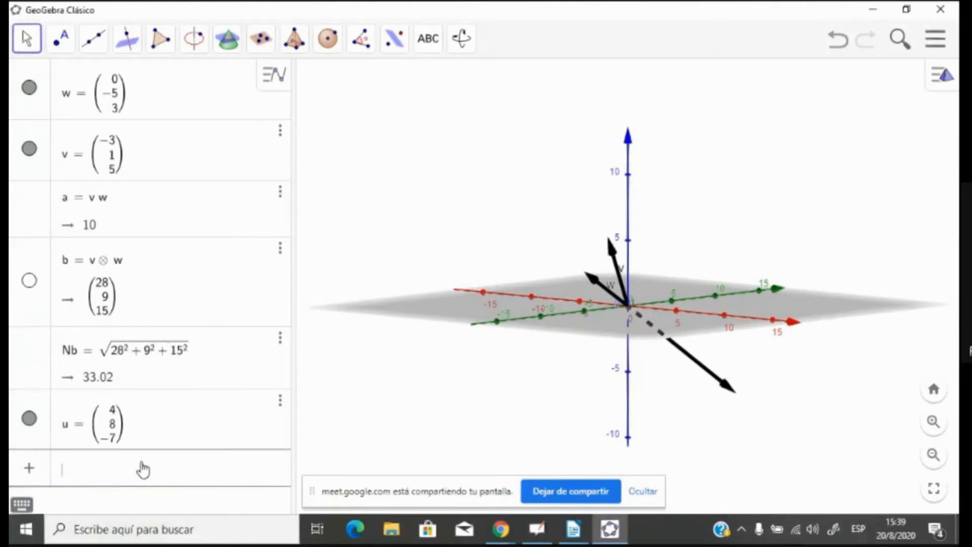
pyautogui.write('p')
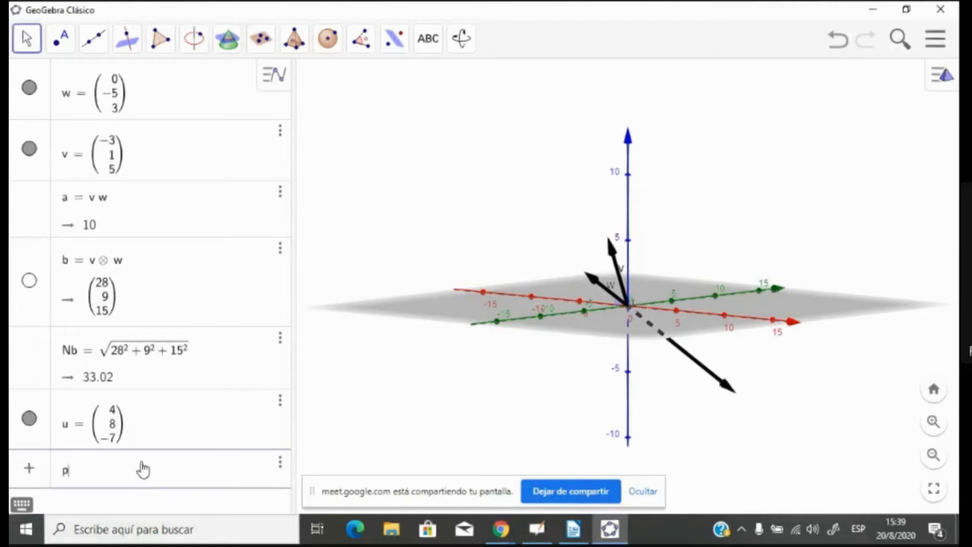
pyautogui.write('rod')
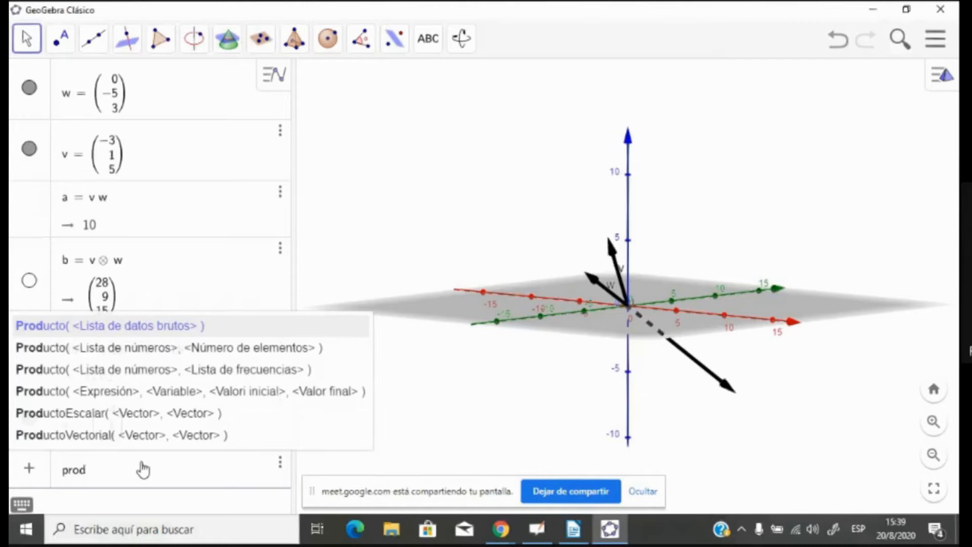
pyautogui.click(89, 416)
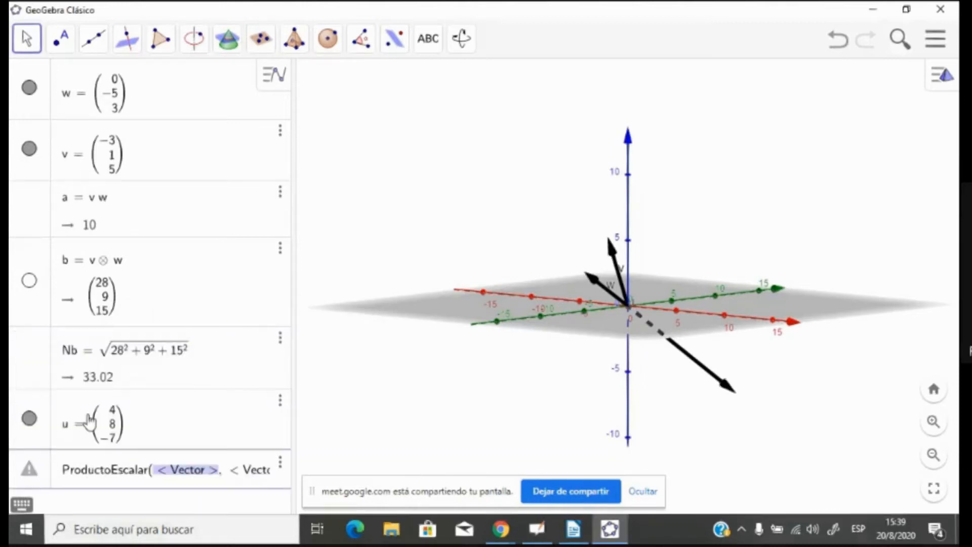
pyautogui.write('u,')
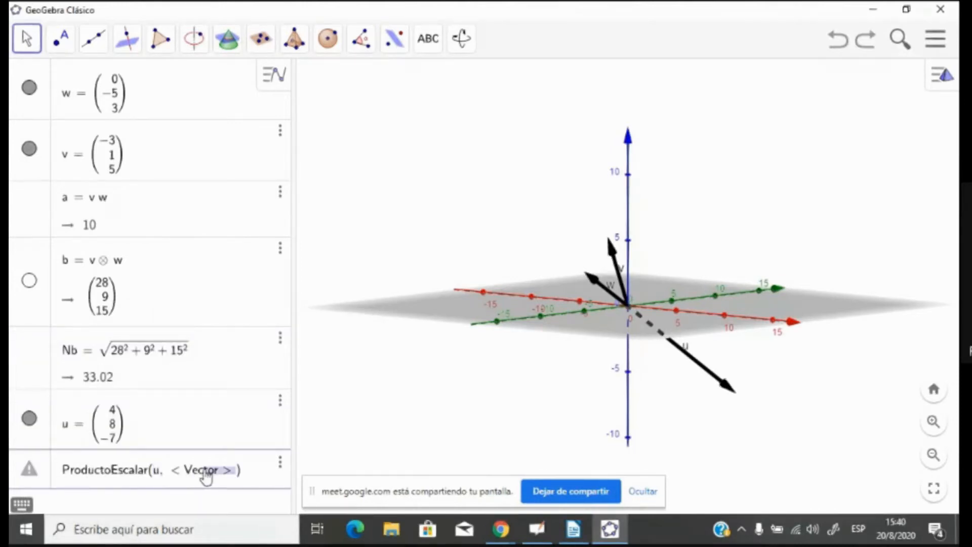
pyautogui.click(178, 471)
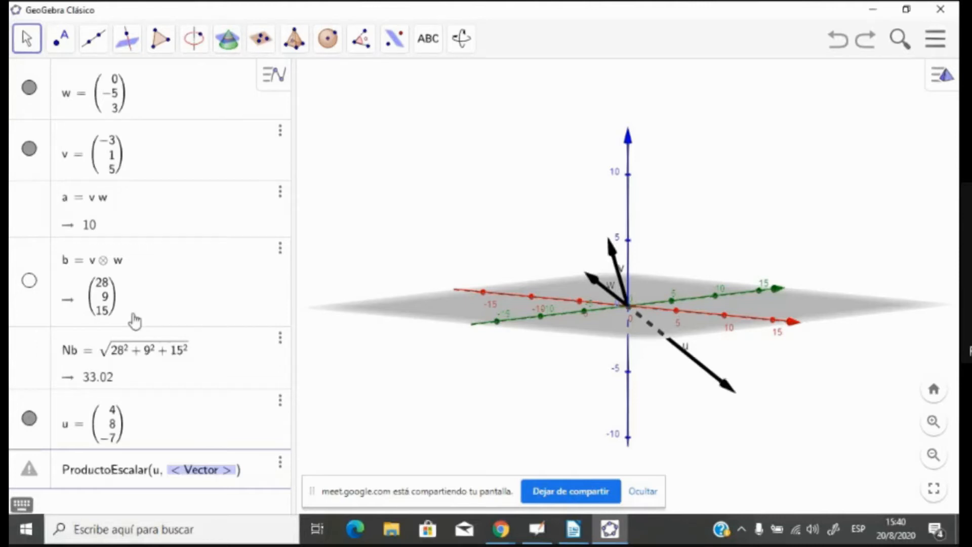
pyautogui.write('b')
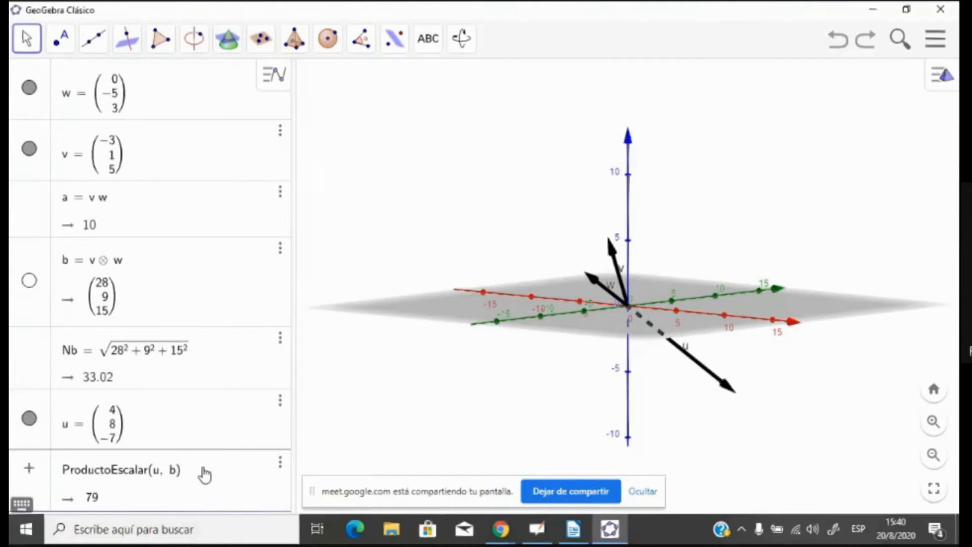
pyautogui.press('Return')
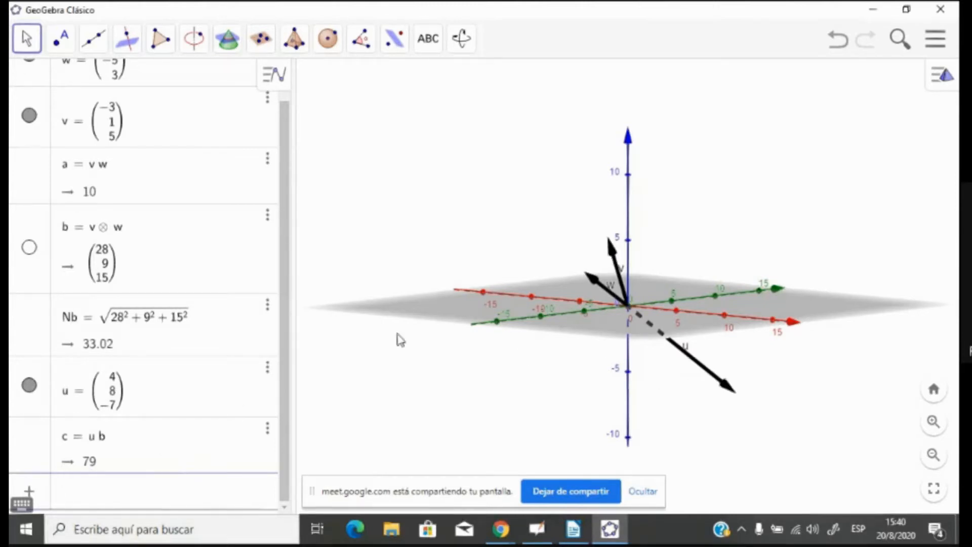
# - Change the third component of vector u to 7 and view the three vectors from other angles
pyautogui.click(106, 410)
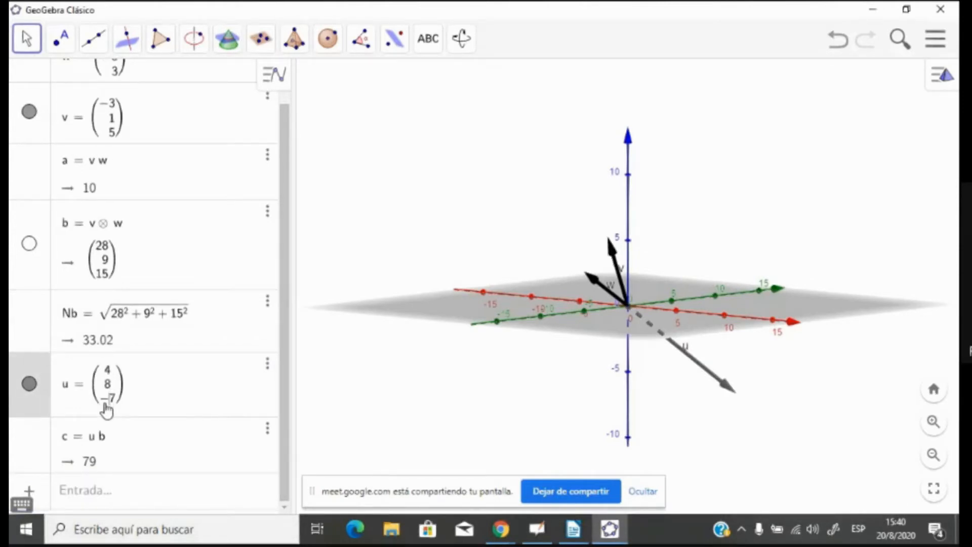
pyautogui.press('Escape')
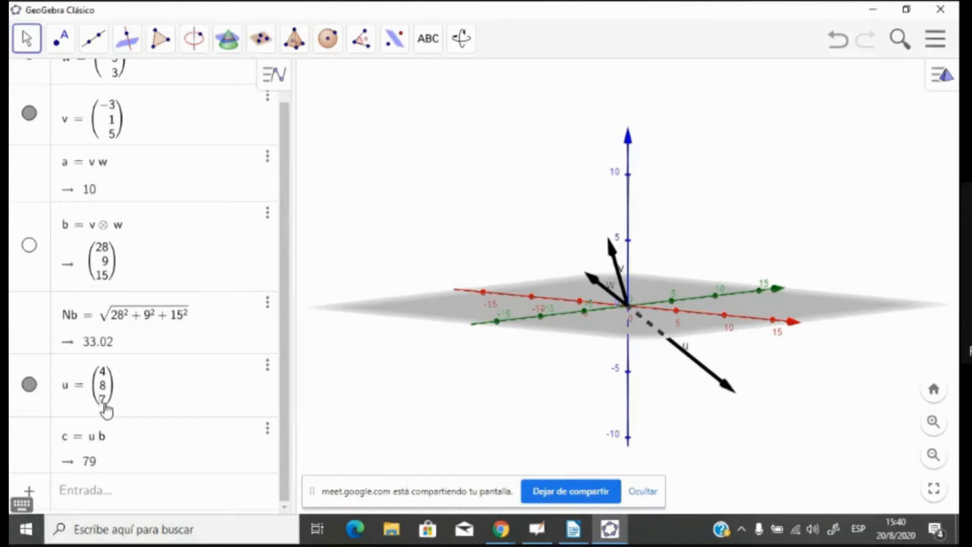
pyautogui.press('Return')
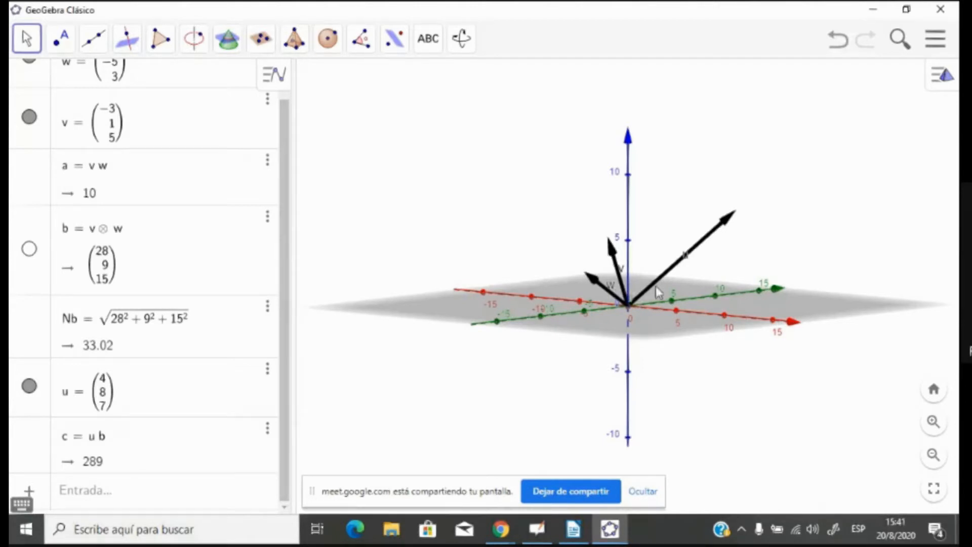
pyautogui.hotkey('ctrl', 'm')
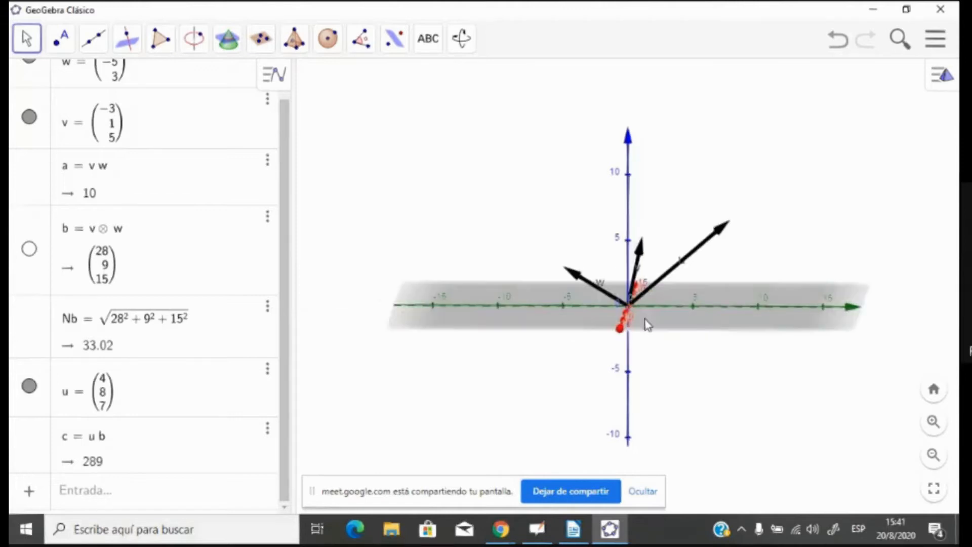
pyautogui.moveTo(630, 334); pyautogui.dragTo(566, 294)
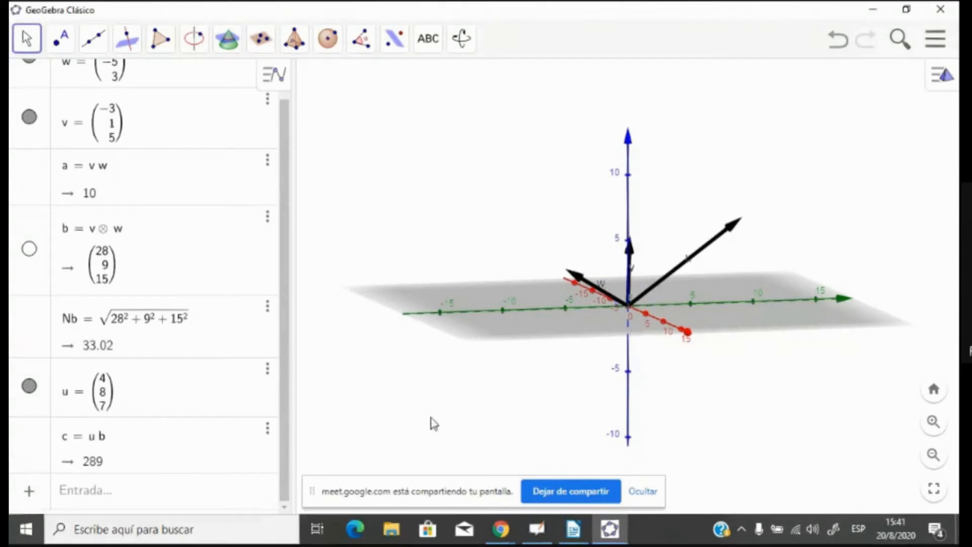
pyautogui.moveTo(691, 420); pyautogui.dragTo(787, 468)
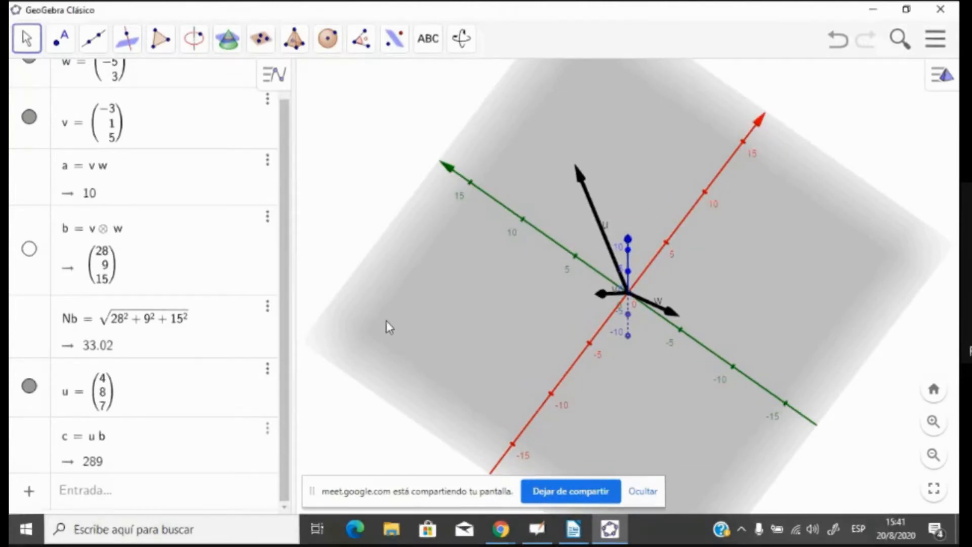
# - Switch to OpenBoard and draw vertical and horizontal axes with a diagonal arrow rising from the horizontal axis, six grid squares across and six up
pyautogui.hotkey('alt', 'Tab')
pyautogui.hotkey('alt', 'Tab')
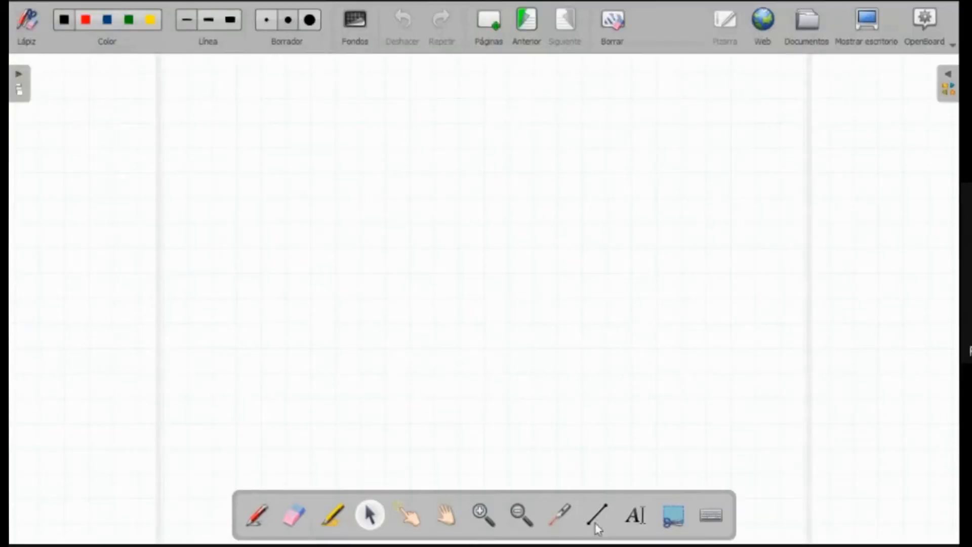
pyautogui.click(592, 526)
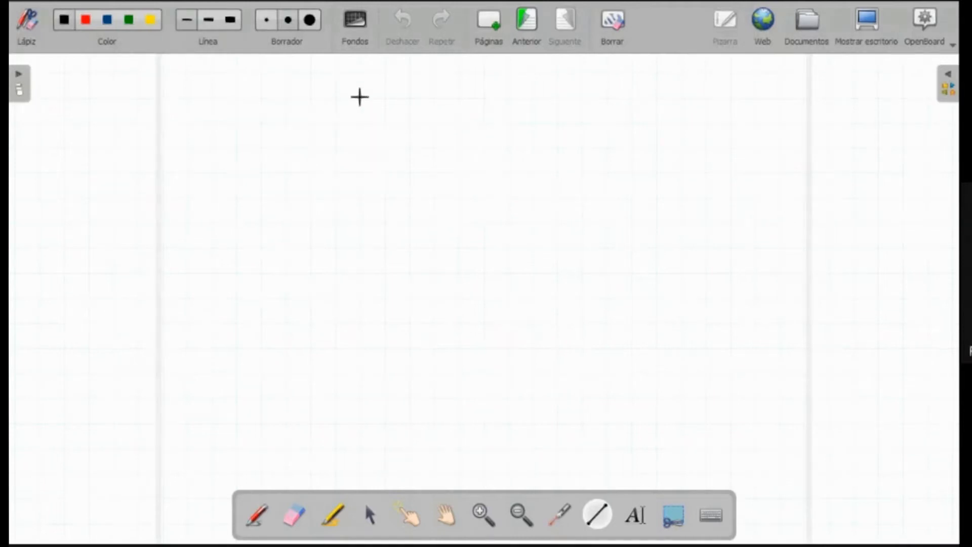
pyautogui.moveTo(360, 131)
pyautogui.mouseDown()
pyautogui.moveTo(343, 304)
pyautogui.moveTo(360, 319)
pyautogui.mouseUp()
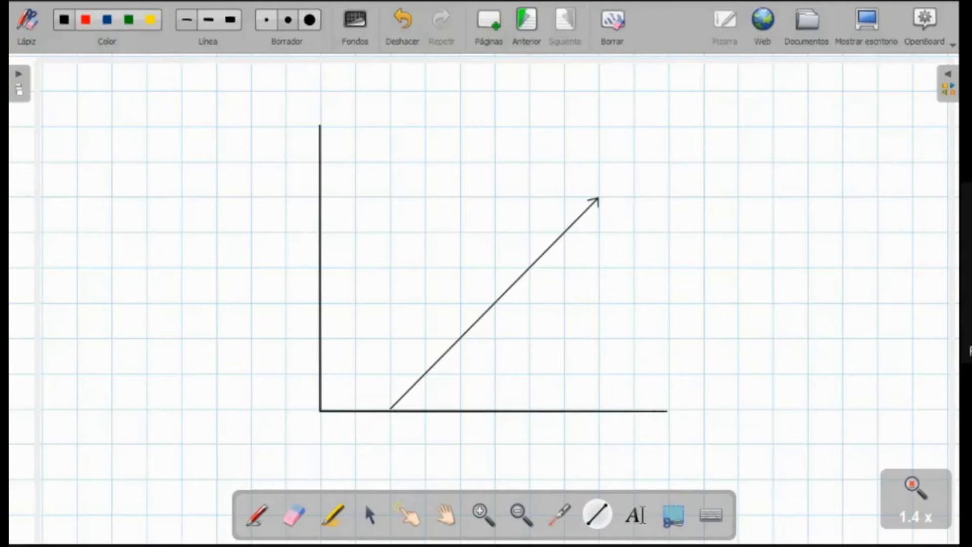
pyautogui.hotkey('ctrl', 'z')
# - Label the diagonal arrow M, its starting point (2, 0) and its tip (8, 6)
pyautogui.moveTo(382, 429)
pyautogui.mouseDown()
pyautogui.moveTo(399, 446)
pyautogui.moveTo(424, 430)
pyautogui.moveTo(375, 449)
pyautogui.mouseUp()
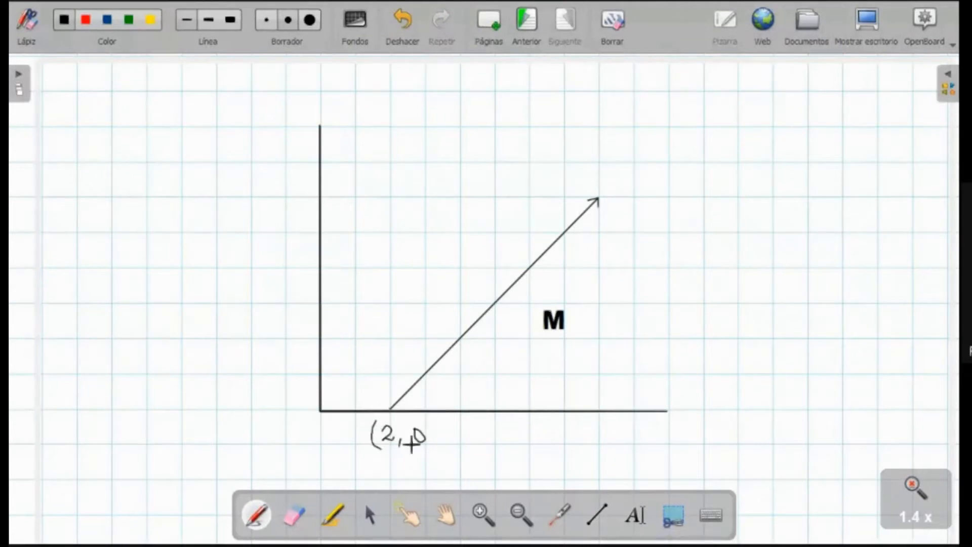
pyautogui.moveTo(435, 425); pyautogui.dragTo(437, 447)
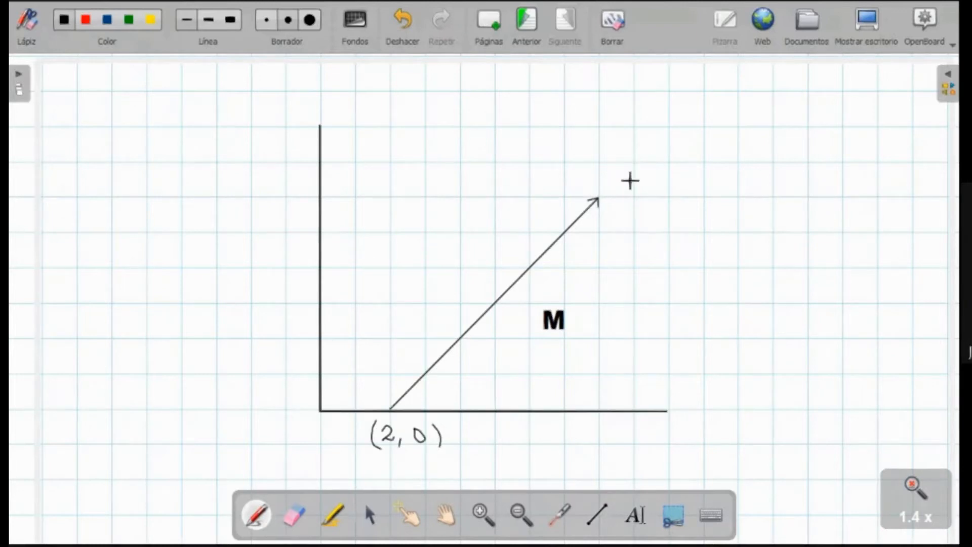
pyautogui.moveTo(618, 173); pyautogui.dragTo(615, 198)
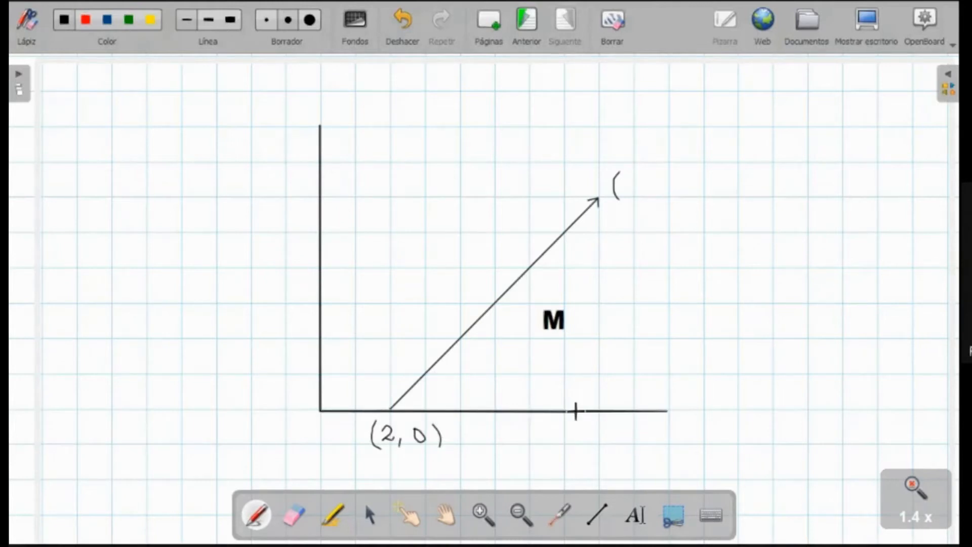
pyautogui.moveTo(641, 177)
pyautogui.mouseDown()
pyautogui.moveTo(651, 203)
pyautogui.moveTo(684, 203)
pyautogui.mouseUp()
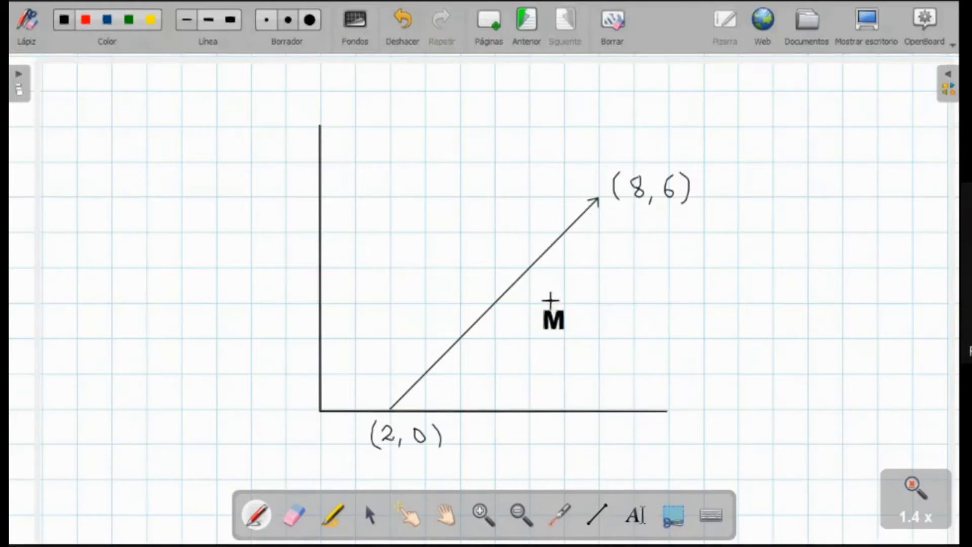
# - Add a vector arrow above the M and handwrite the subtraction = (8, 6) − (2, 0) beside it
pyautogui.moveTo(547, 302); pyautogui.dragTo(562, 300)
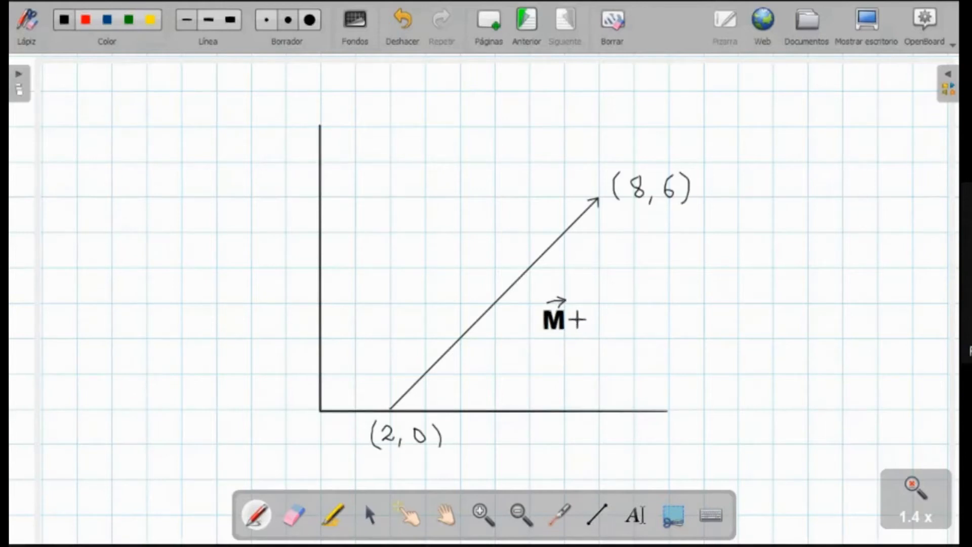
pyautogui.moveTo(572, 318); pyautogui.dragTo(588, 326)
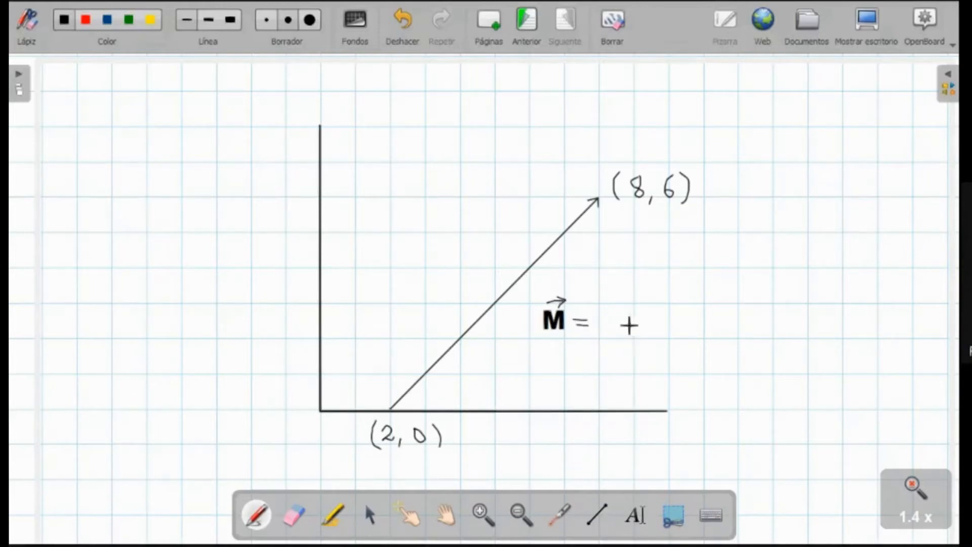
pyautogui.moveTo(613, 307)
pyautogui.mouseDown()
pyautogui.moveTo(611, 331)
pyautogui.moveTo(621, 317)
pyautogui.moveTo(633, 332)
pyautogui.moveTo(650, 319)
pyautogui.mouseUp()
pyautogui.moveTo(663, 302)
pyautogui.mouseDown()
pyautogui.moveTo(665, 334)
pyautogui.moveTo(696, 322)
pyautogui.mouseUp()
pyautogui.moveTo(687, 312)
pyautogui.mouseDown()
pyautogui.moveTo(687, 331)
pyautogui.moveTo(711, 333)
pyautogui.moveTo(729, 309)
pyautogui.moveTo(734, 329)
pyautogui.mouseUp()
pyautogui.moveTo(769, 297); pyautogui.dragTo(775, 331)
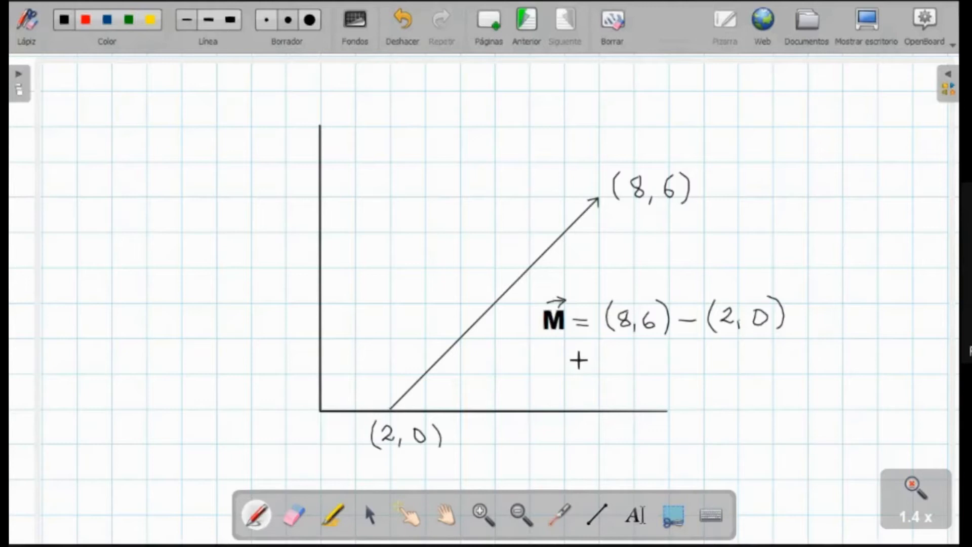
# - Handwrite the result = (6, 6) below the subtraction
pyautogui.moveTo(588, 360); pyautogui.dragTo(591, 360)
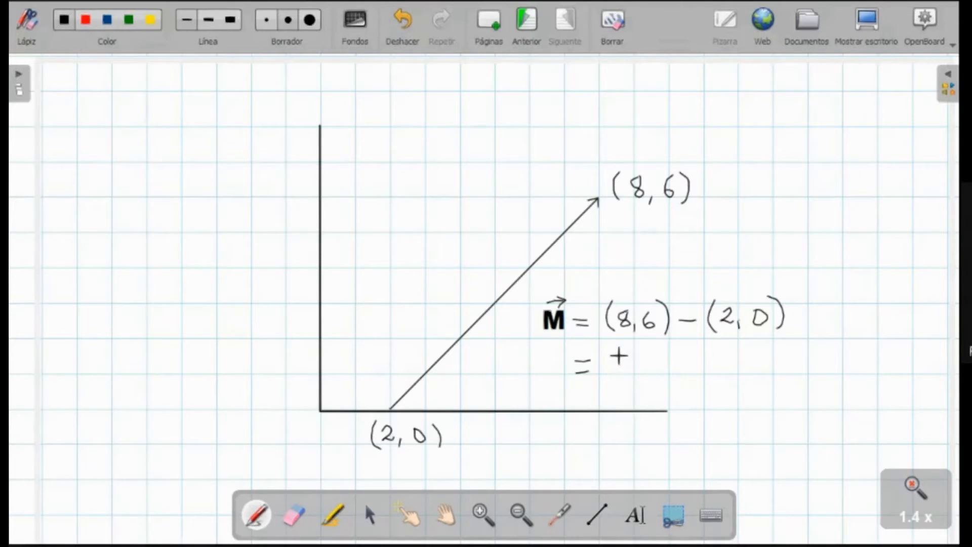
pyautogui.moveTo(633, 354)
pyautogui.mouseDown()
pyautogui.moveTo(624, 370)
pyautogui.moveTo(662, 370)
pyautogui.mouseUp()
pyautogui.moveTo(653, 360)
pyautogui.mouseDown()
pyautogui.moveTo(648, 380)
pyautogui.moveTo(667, 369)
pyautogui.mouseUp()
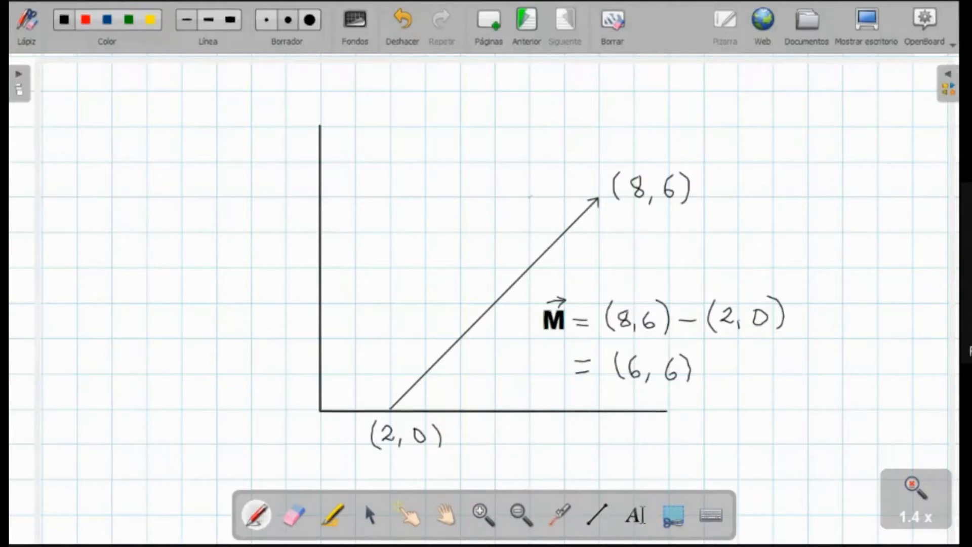
# - Draw an arrow parallel to M from the axes' origin, about six grid squares across and six up
pyautogui.click(597, 517)
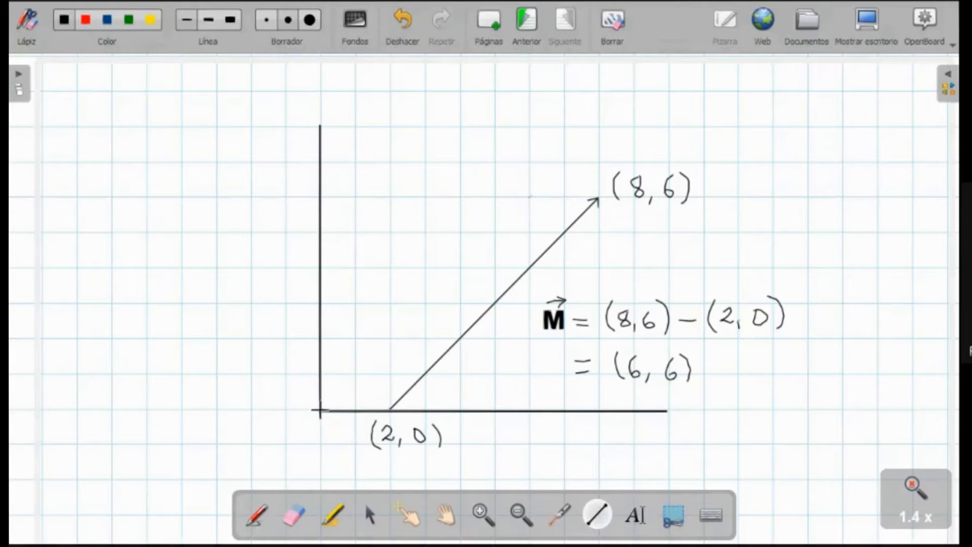
pyautogui.moveTo(320, 410); pyautogui.dragTo(483, 245)
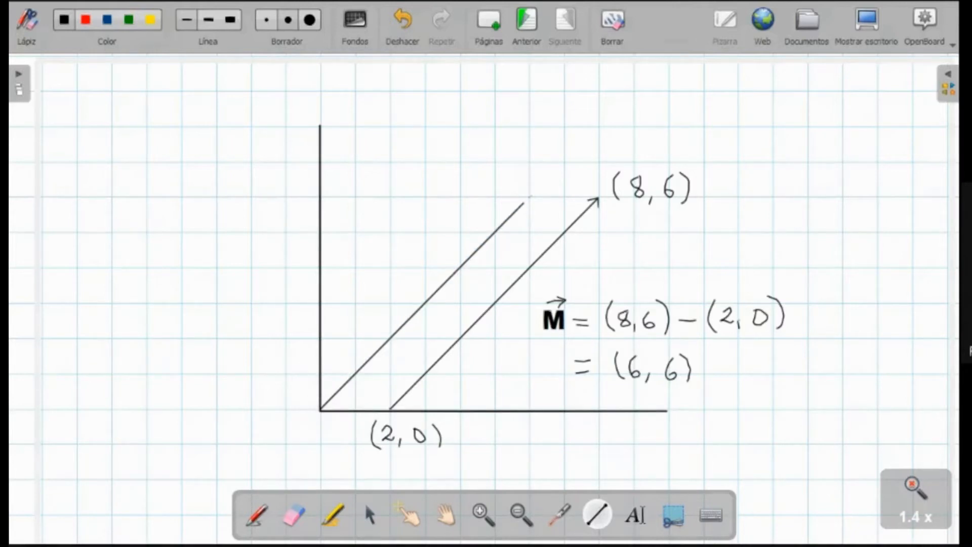
pyautogui.moveTo(530, 197); pyautogui.dragTo(530, 196)
pyautogui.moveTo(518, 196); pyautogui.dragTo(518, 198)
pyautogui.moveTo(531, 198); pyautogui.dragTo(527, 209)
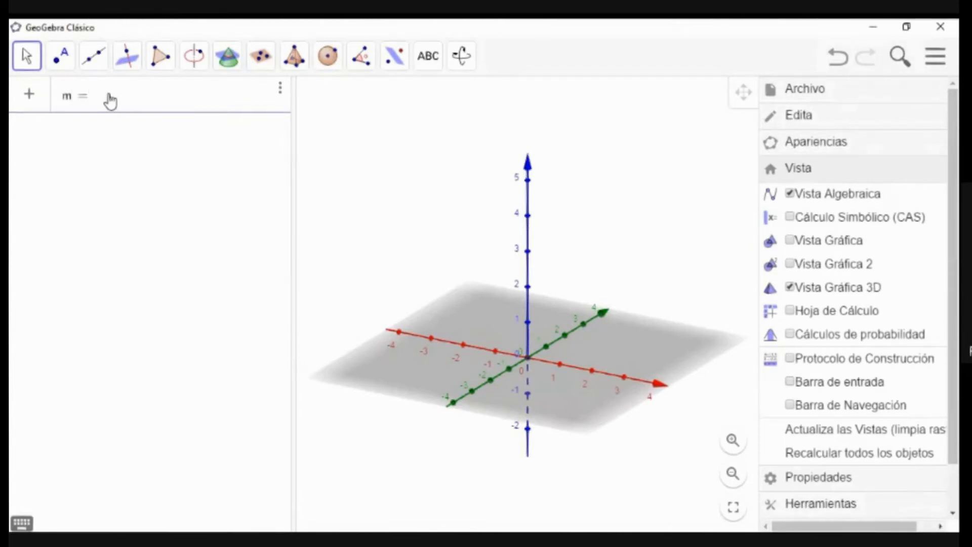
# - Switch to GeoGebra and define the 3D vector m = (3, 5, -1)
pyautogui.write('(3')
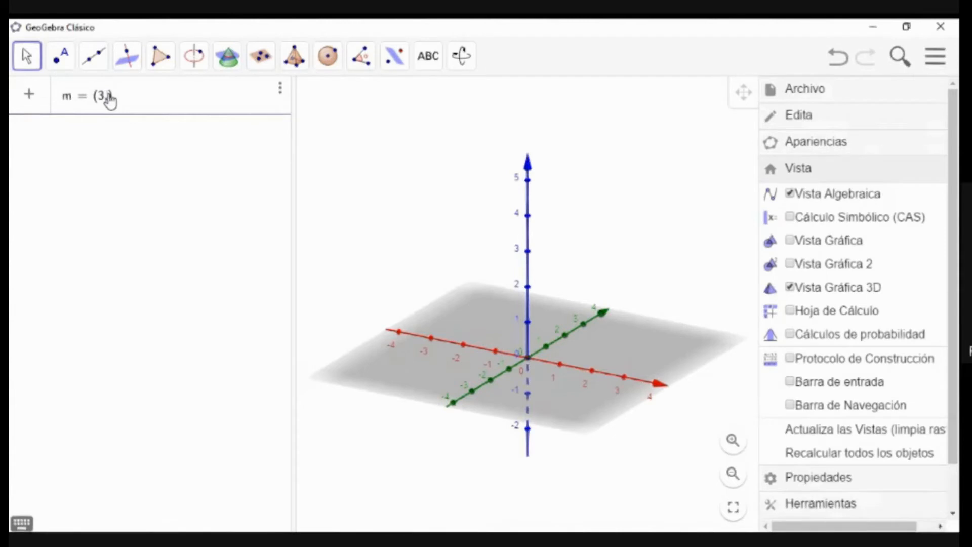
pyautogui.write(',6,')
pyautogui.press('Return')
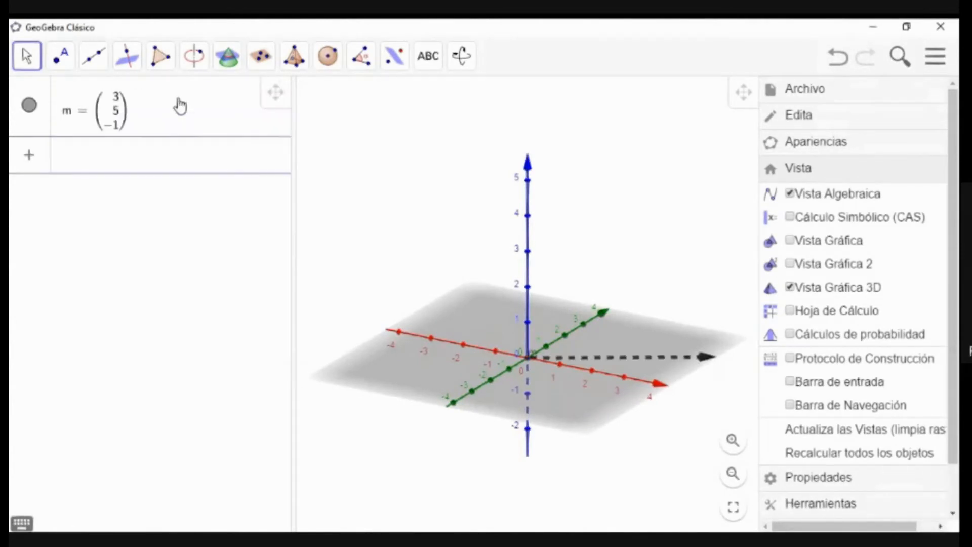
# - Define a second 3D vector n = (2, 4, 0)
pyautogui.click(125, 166)
pyautogui.write('n ')
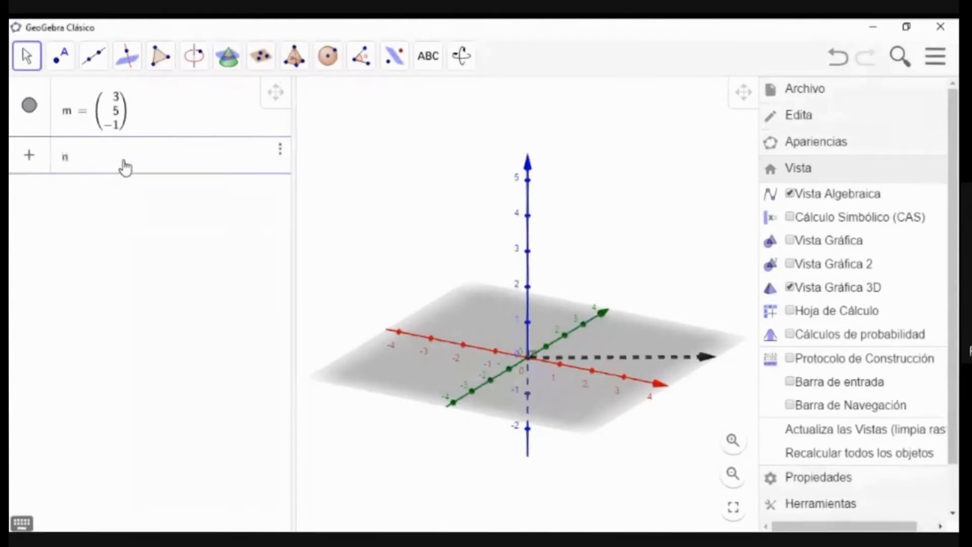
pyautogui.write('=')
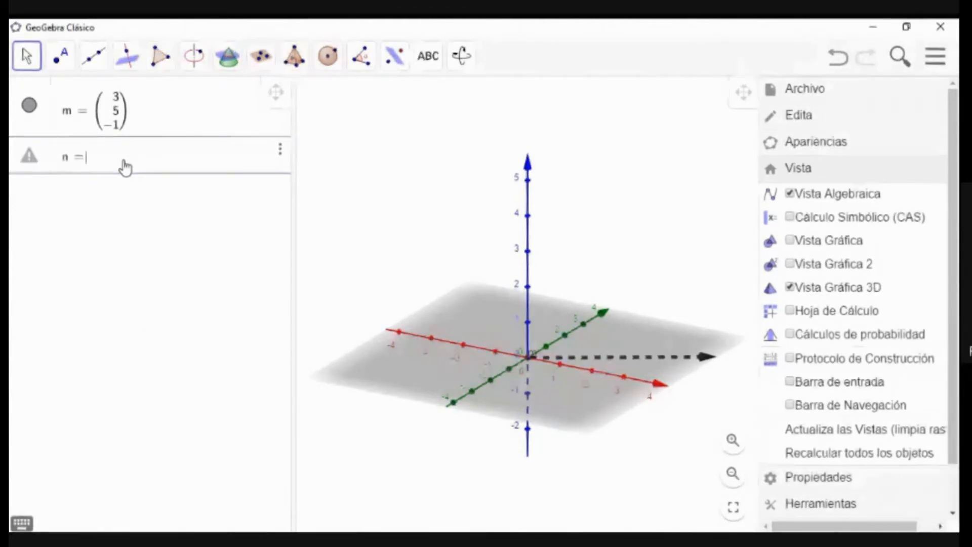
pyautogui.write('2')
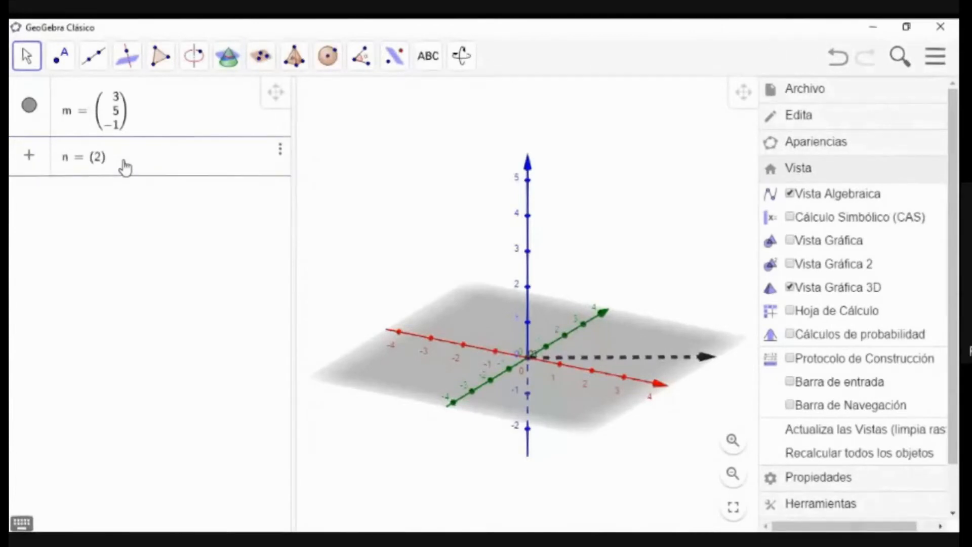
pyautogui.write(', 4')
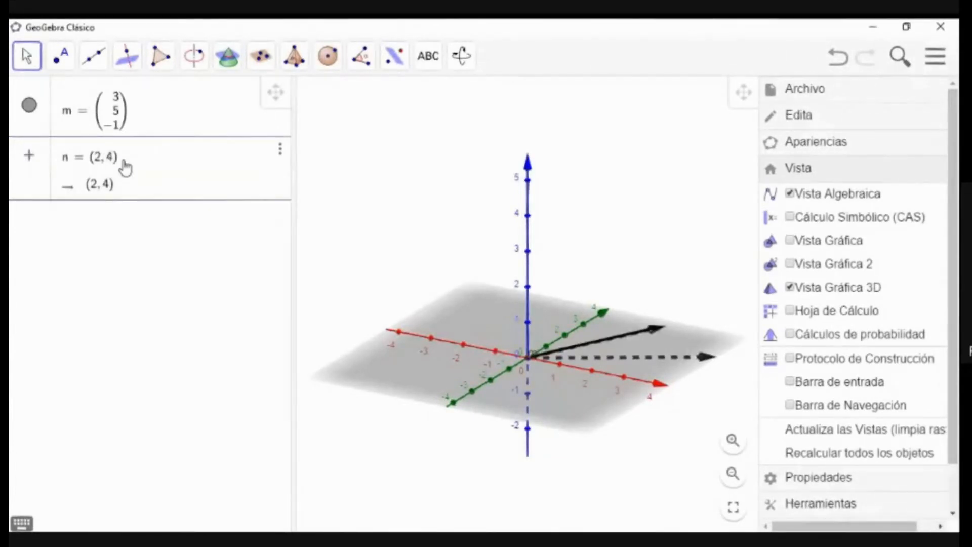
pyautogui.write(', 0')
pyautogui.press('Return')
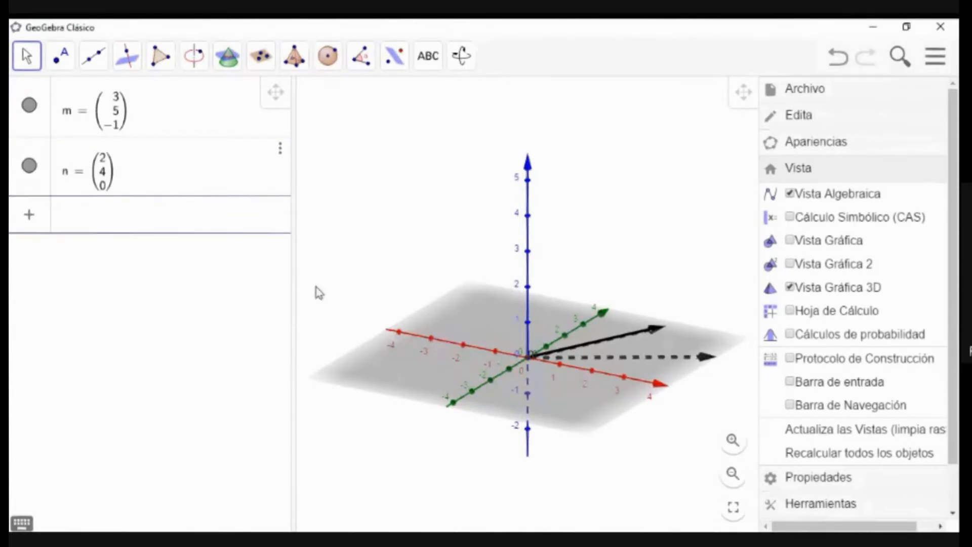
# - Hide the grey plane in the 3D view, keeping the axes and the vectors m and n displayed
pyautogui.moveTo(642, 449); pyautogui.dragTo(547, 424)
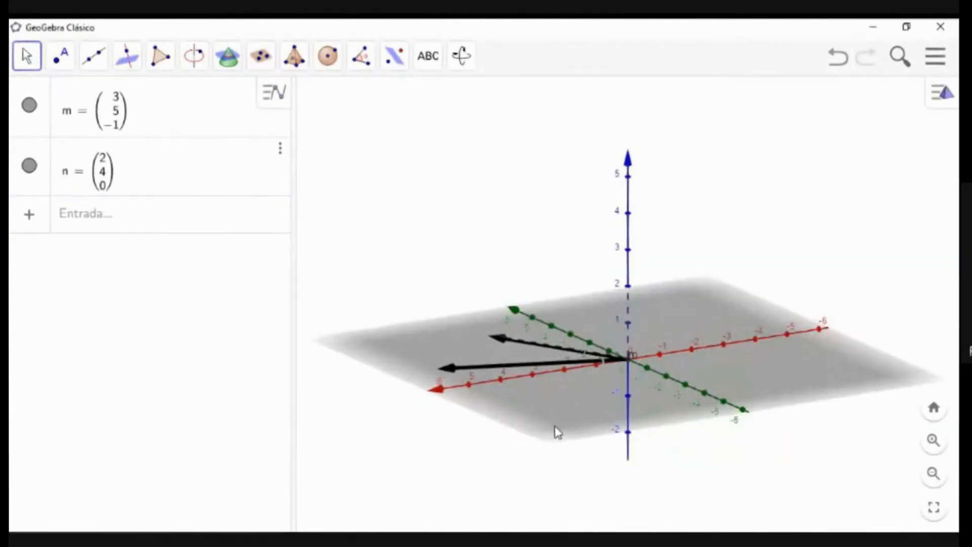
pyautogui.rightClick(557, 432)
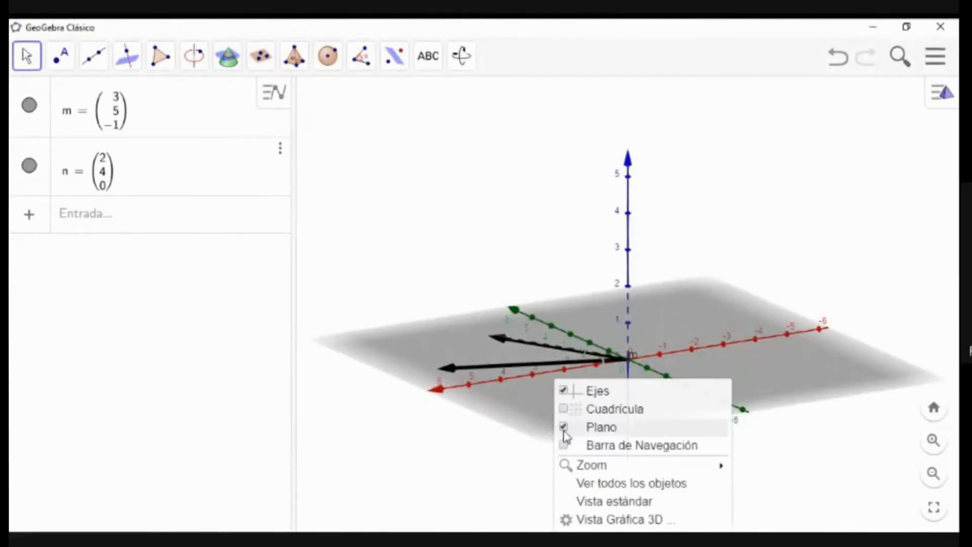
pyautogui.click(565, 431)
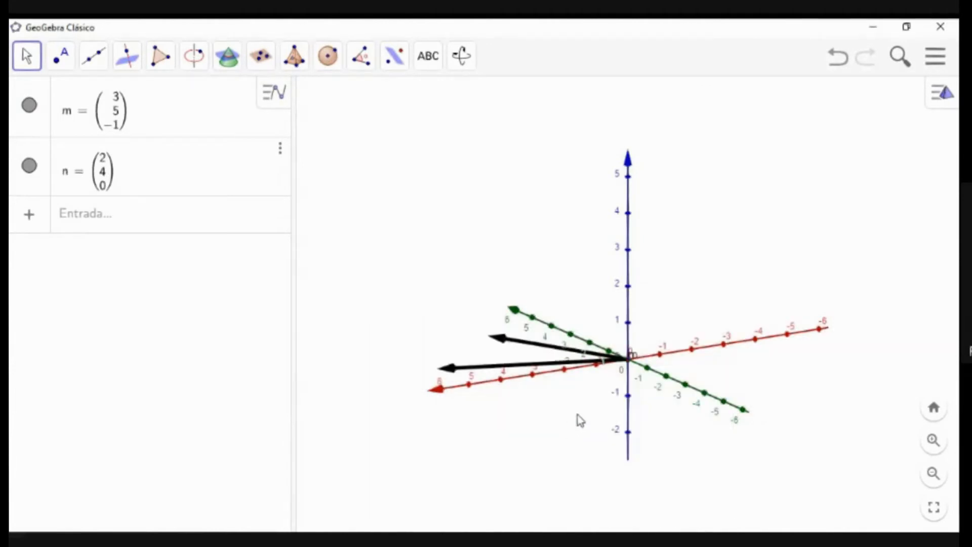
pyautogui.moveTo(581, 420); pyautogui.dragTo(514, 436)
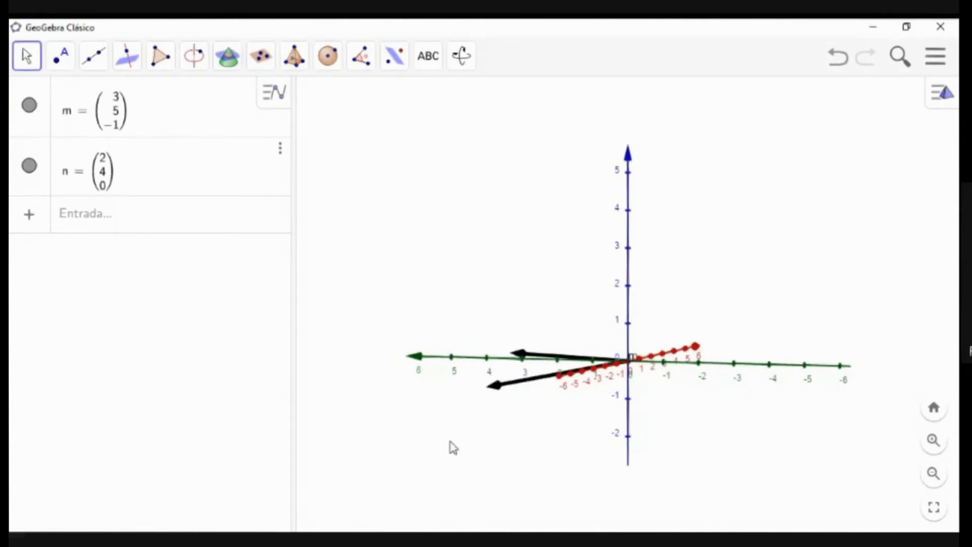
pyautogui.moveTo(452, 447); pyautogui.dragTo(612, 448)
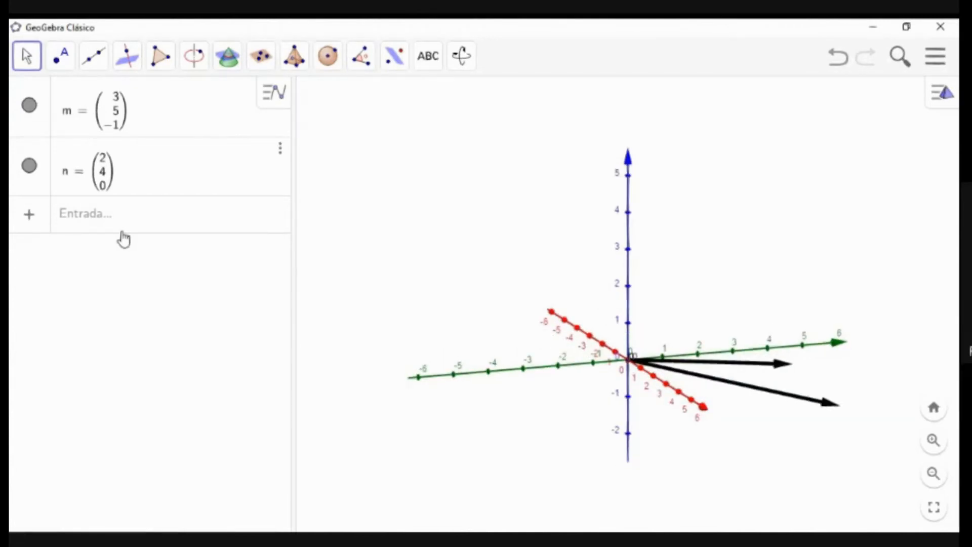
# - Compute the cross product with ProductoVectorial(m, n) and hide the resulting vector in the 3D view
pyautogui.click(124, 221)
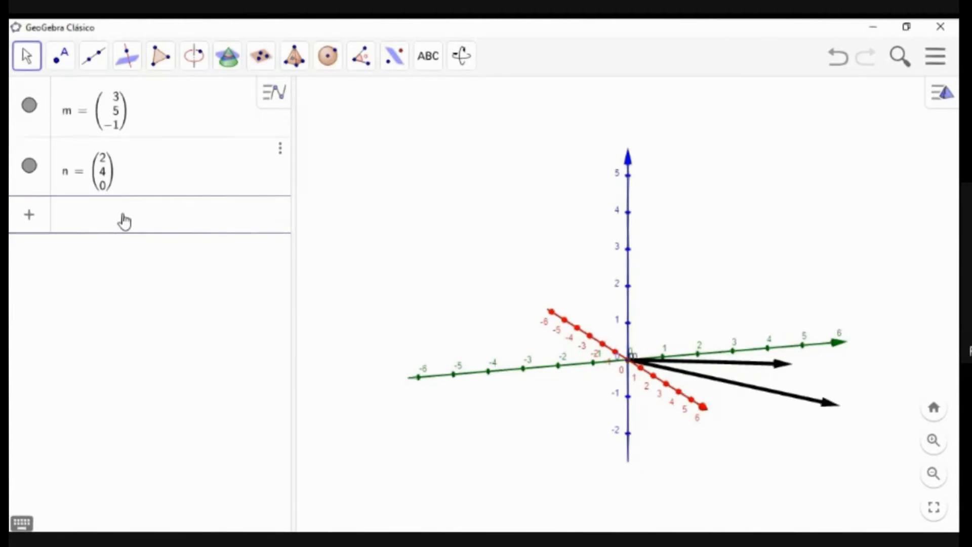
pyautogui.write('p')
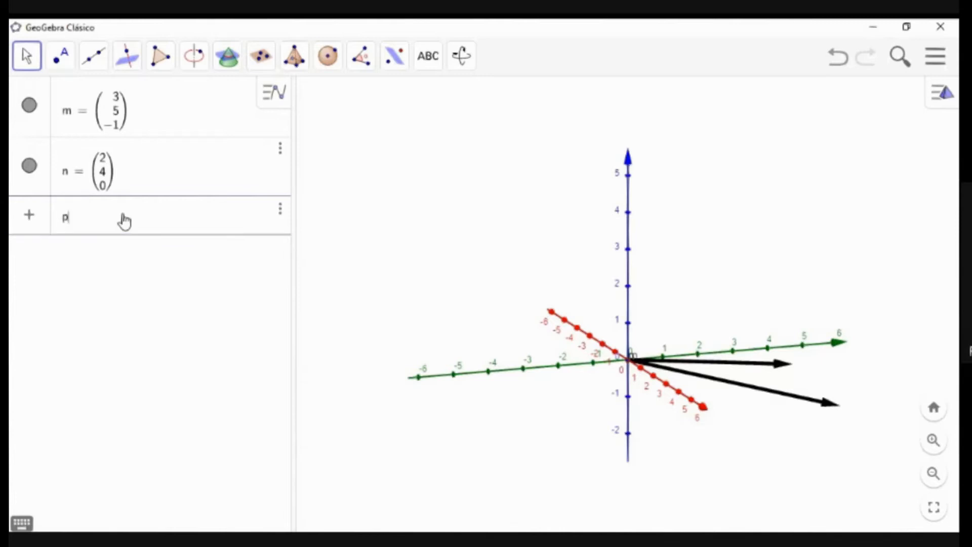
pyautogui.write('rodu')
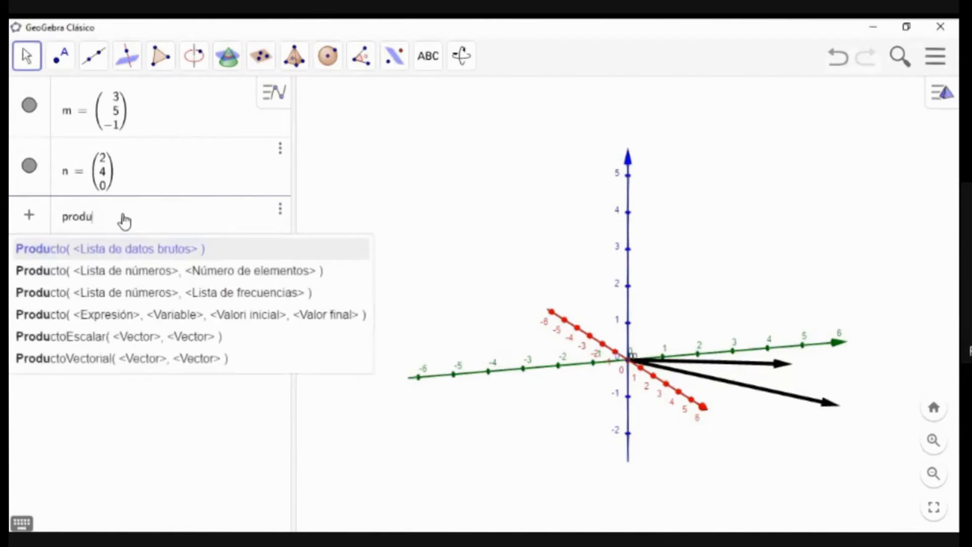
pyautogui.write('cto')
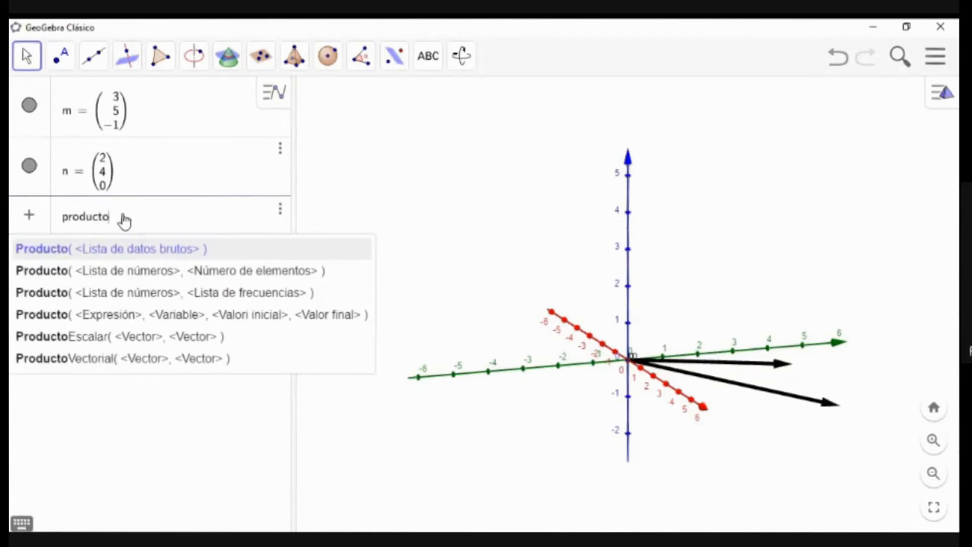
pyautogui.click(100, 362)
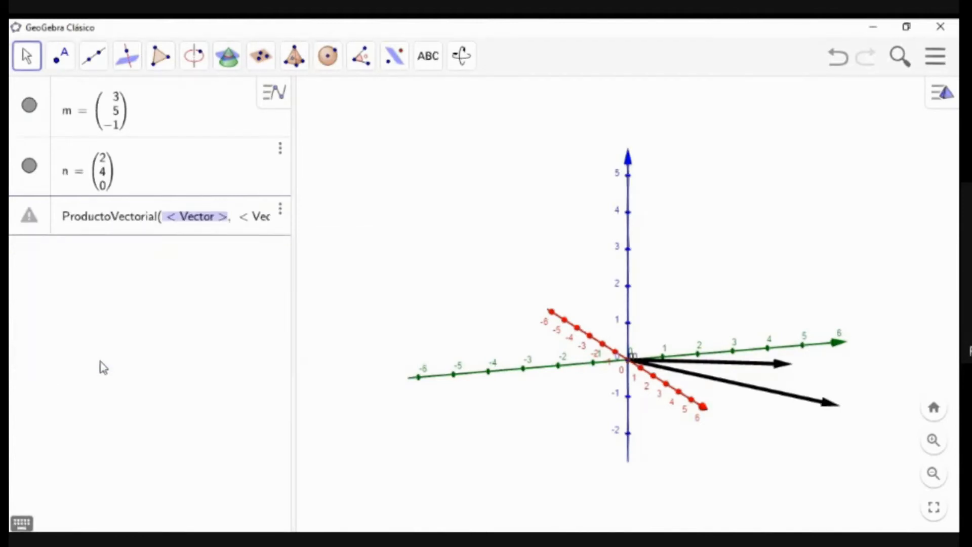
pyautogui.write('m,')
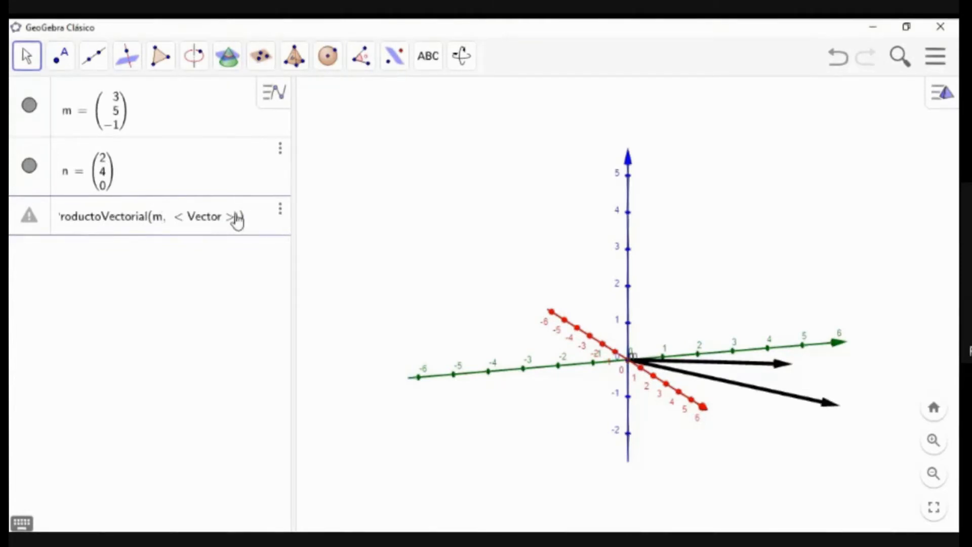
pyautogui.click(237, 220)
pyautogui.press('BackSpace')
pyautogui.press('BackSpace')
pyautogui.press('BackSpace')
pyautogui.press('BackSpace')
pyautogui.press('BackSpace')
pyautogui.press('BackSpace')
pyautogui.press('BackSpace')
pyautogui.press('BackSpace')
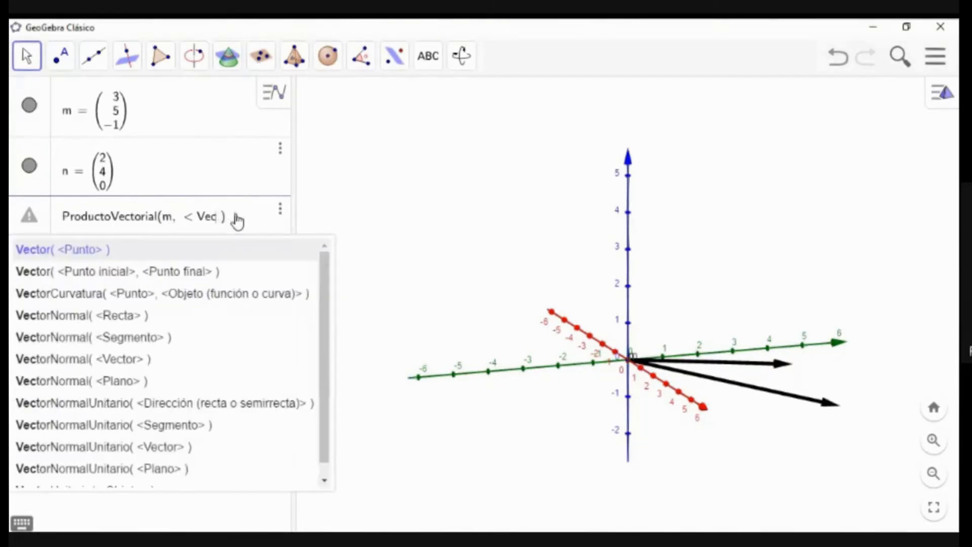
pyautogui.press('BackSpace')
pyautogui.press('BackSpace')
pyautogui.write('n')
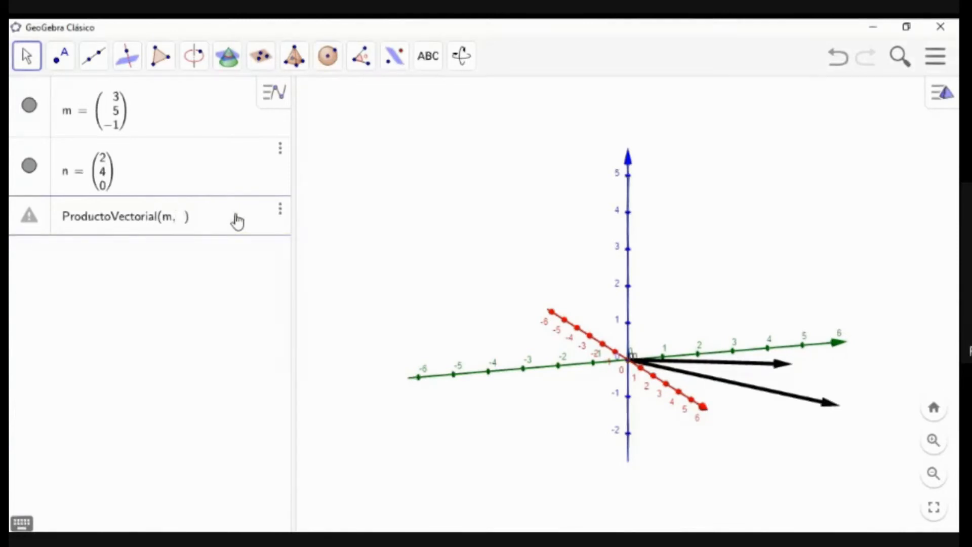
pyautogui.press('Return')
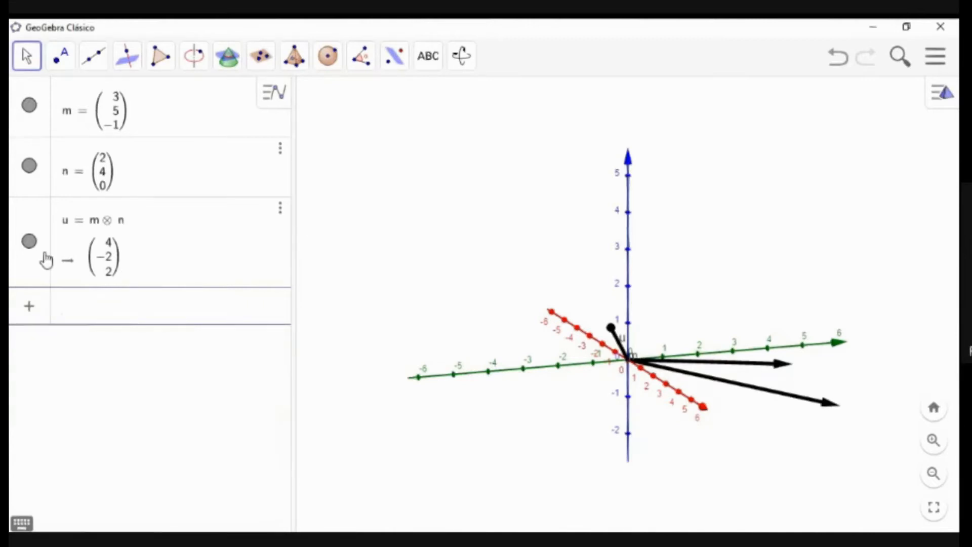
pyautogui.click(29, 241)
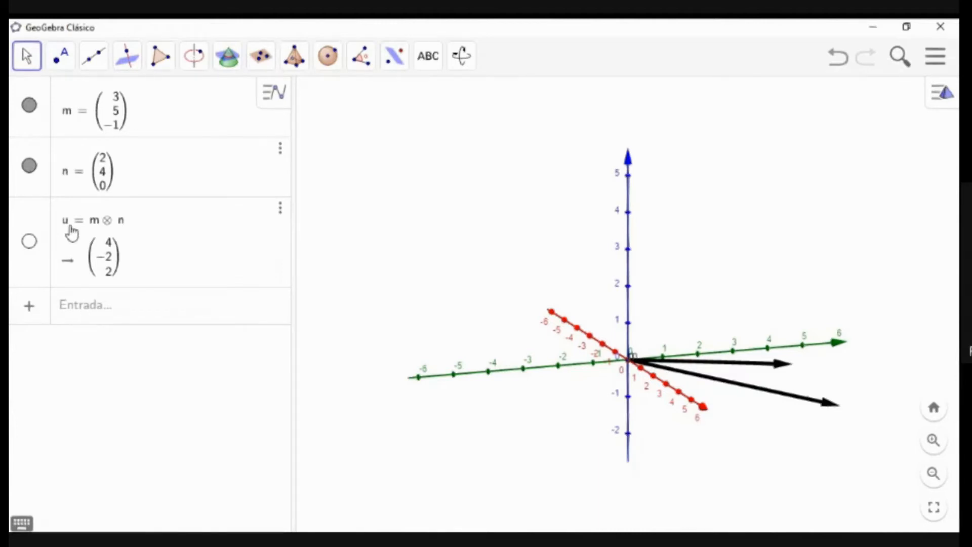
# - Define Nu as the square root of 4² + 2² + 2² to compute the norm of cross product u, and close the on-screen keyboard
pyautogui.click(94, 314)
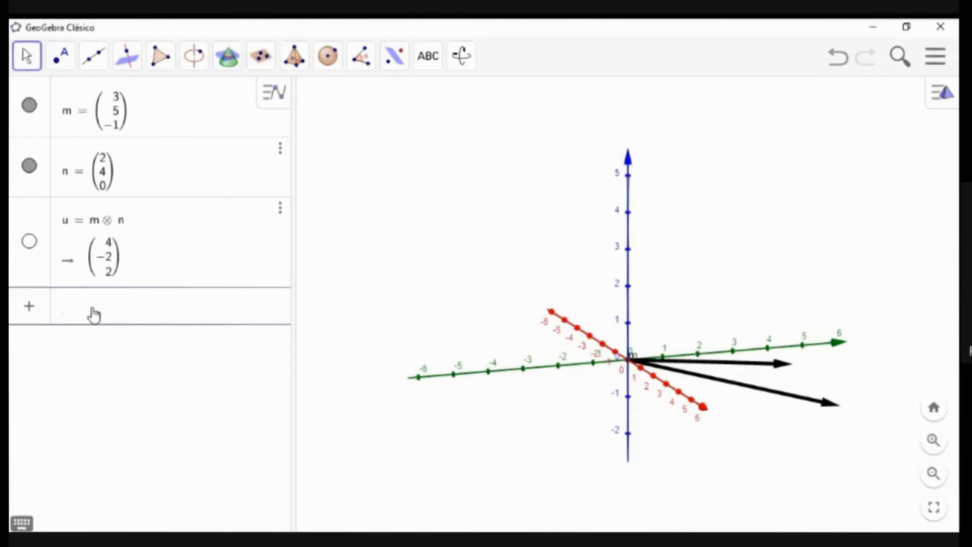
pyautogui.write('Nu ')
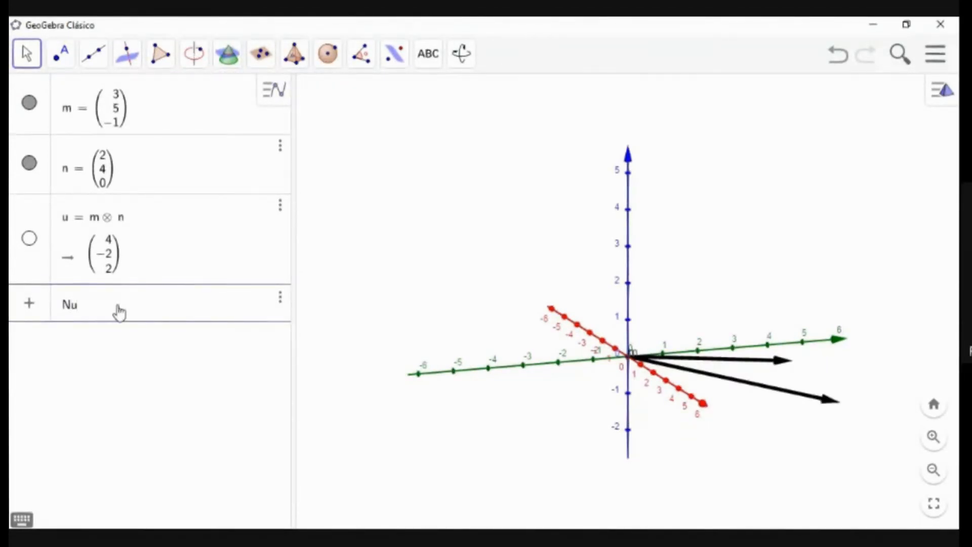
pyautogui.write('=')
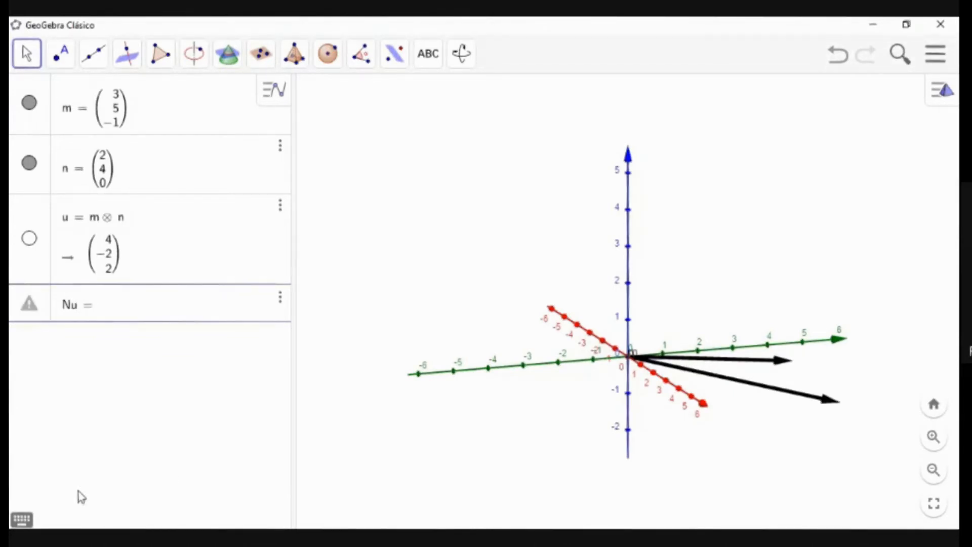
pyautogui.click(20, 518)
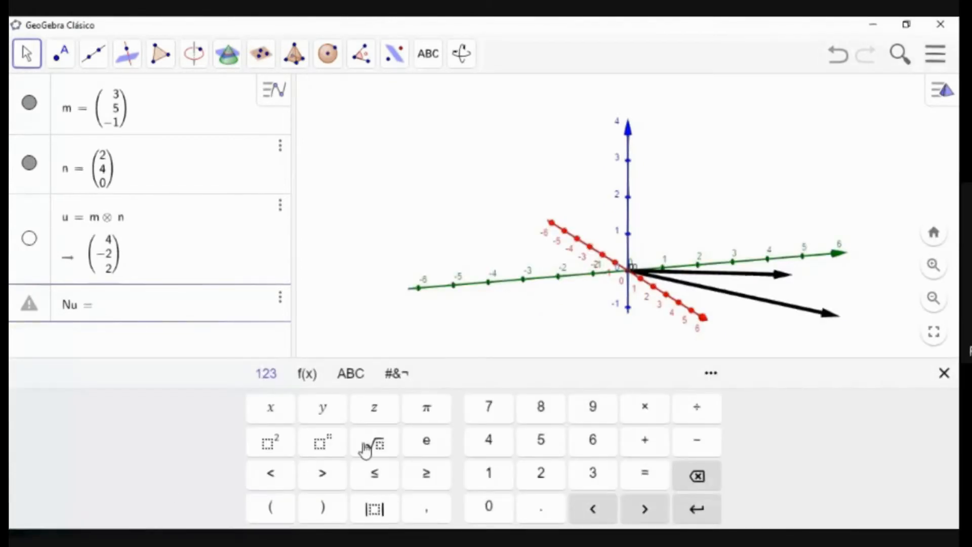
pyautogui.click(375, 443)
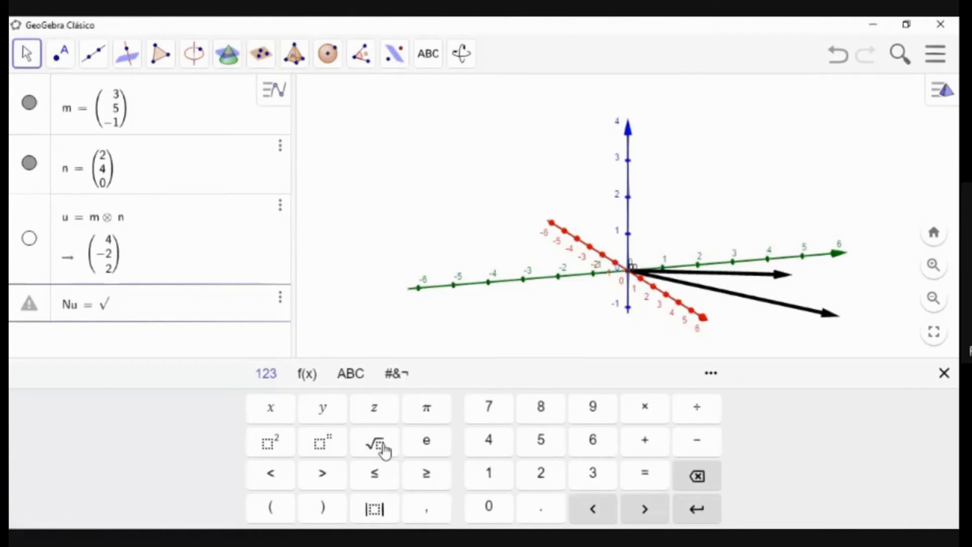
pyautogui.write('4')
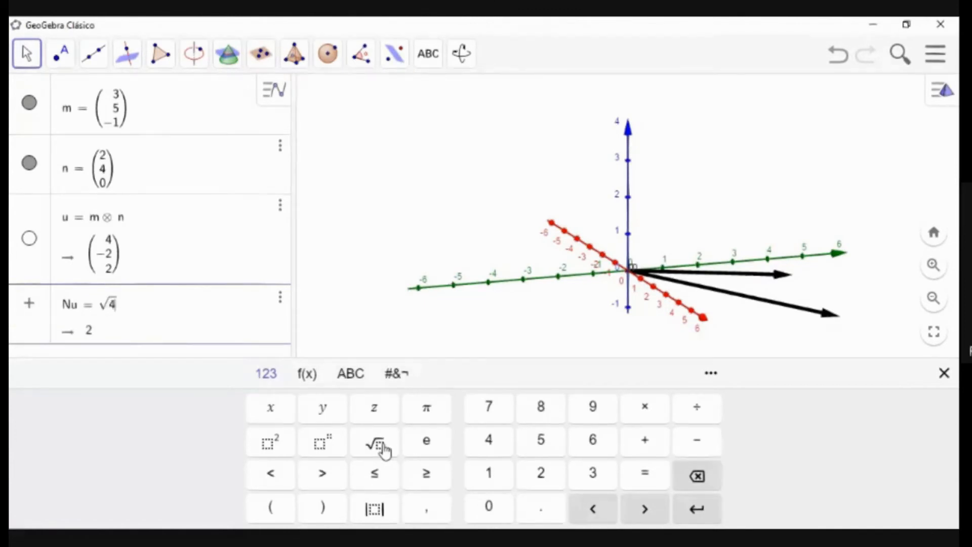
pyautogui.click(271, 450)
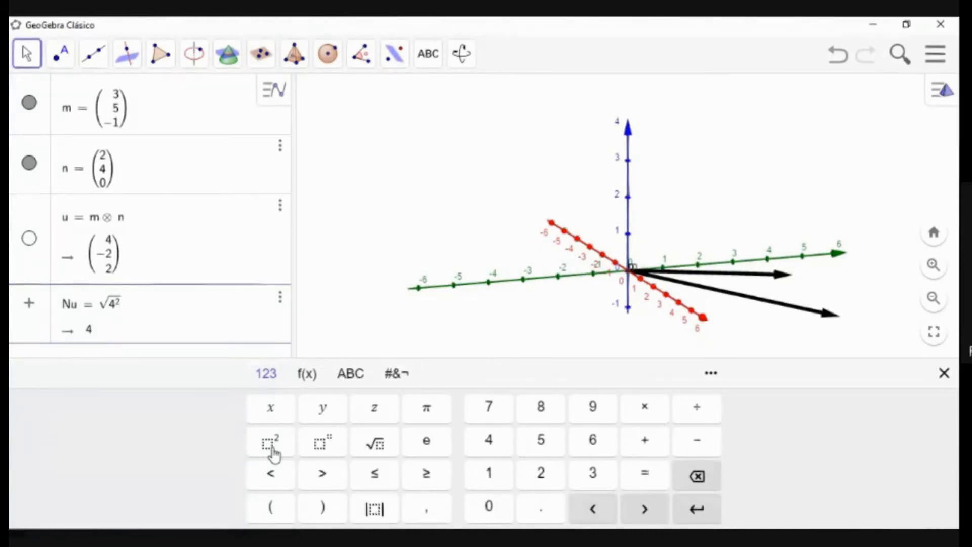
pyautogui.write('+ ')
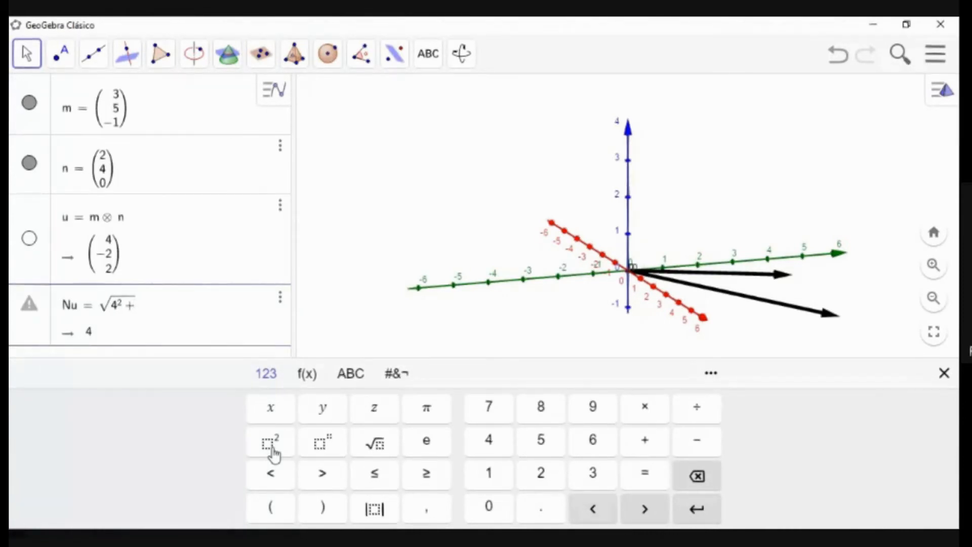
pyautogui.write('2')
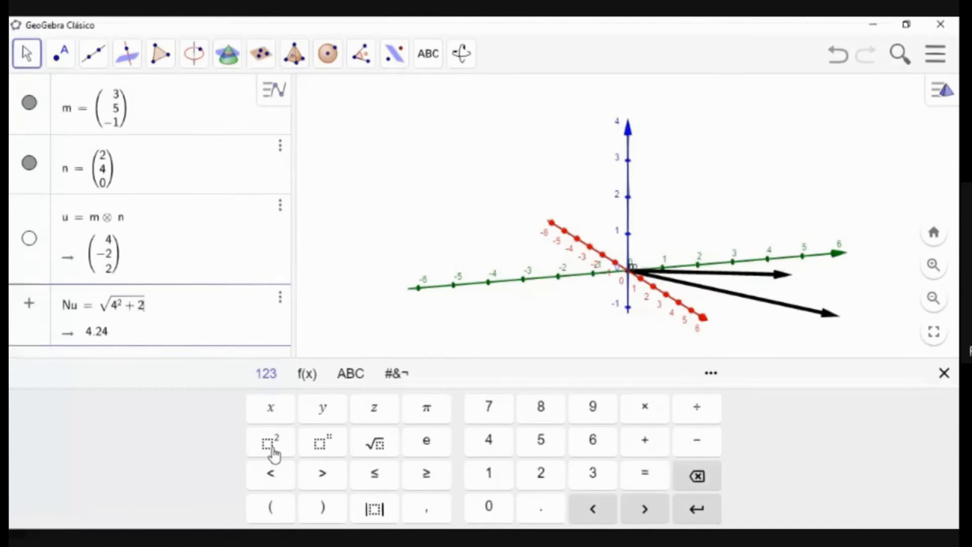
pyautogui.click(272, 444)
pyautogui.write('+ ')
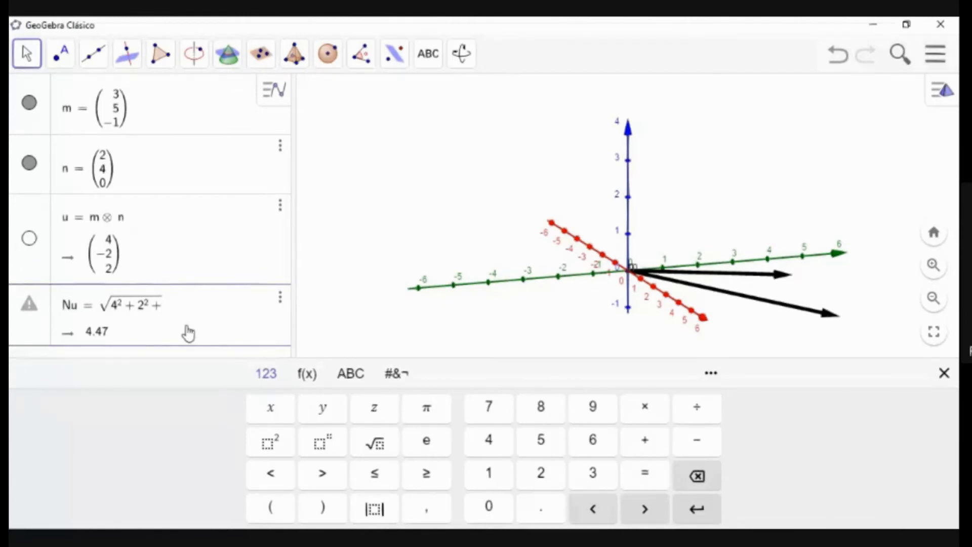
pyautogui.write('2')
pyautogui.click(283, 449)
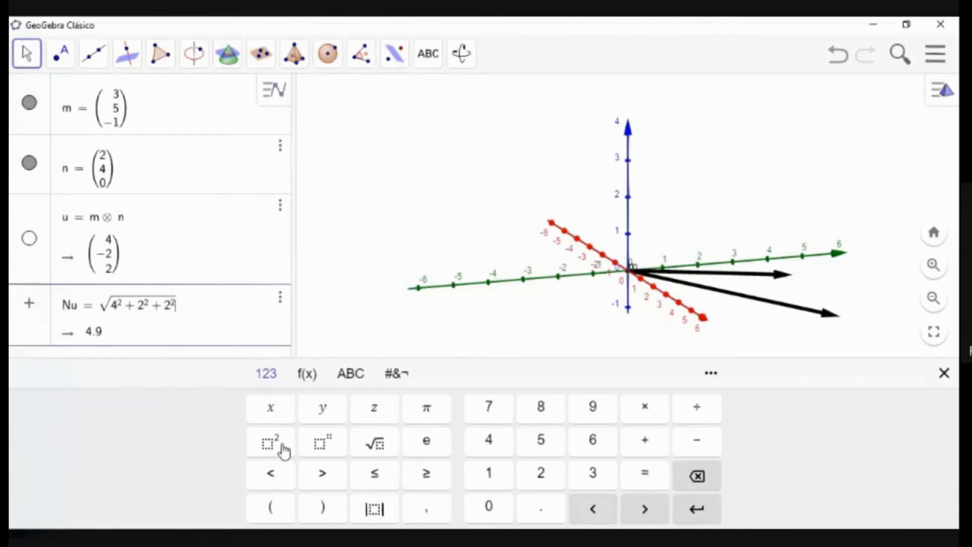
pyautogui.press('Return')
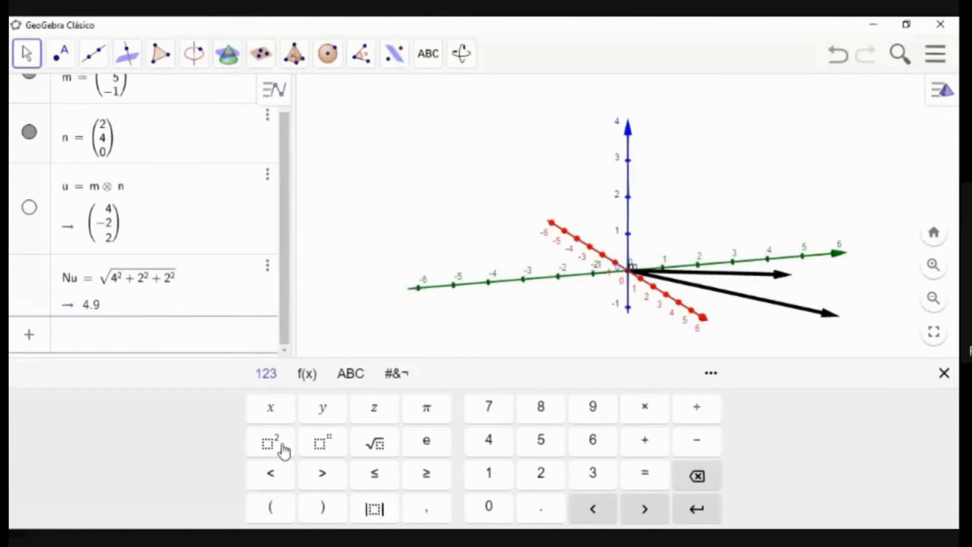
pyautogui.click(943, 375)
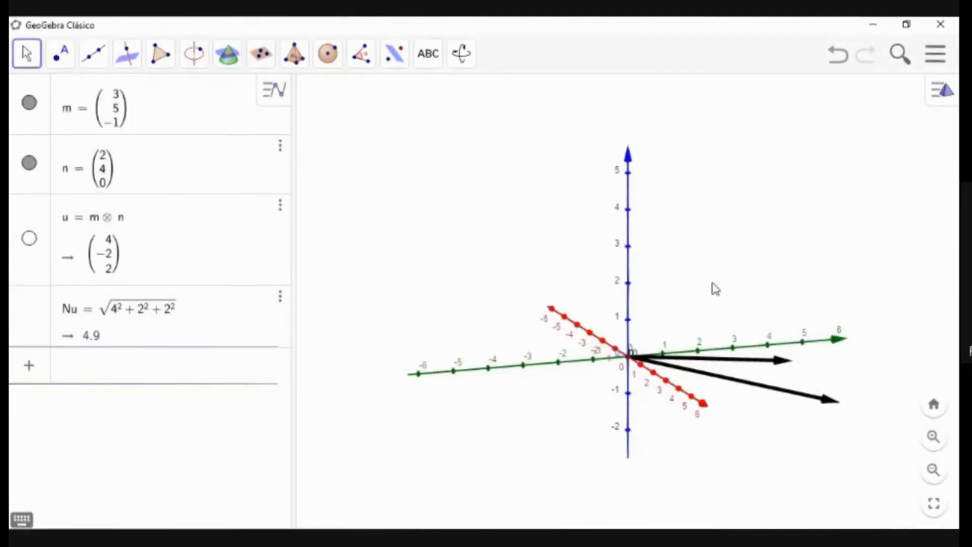
# - Define the 3D point M = (3, 5, -1) at the tip of vector m
pyautogui.moveTo(682, 298); pyautogui.dragTo(574, 273)
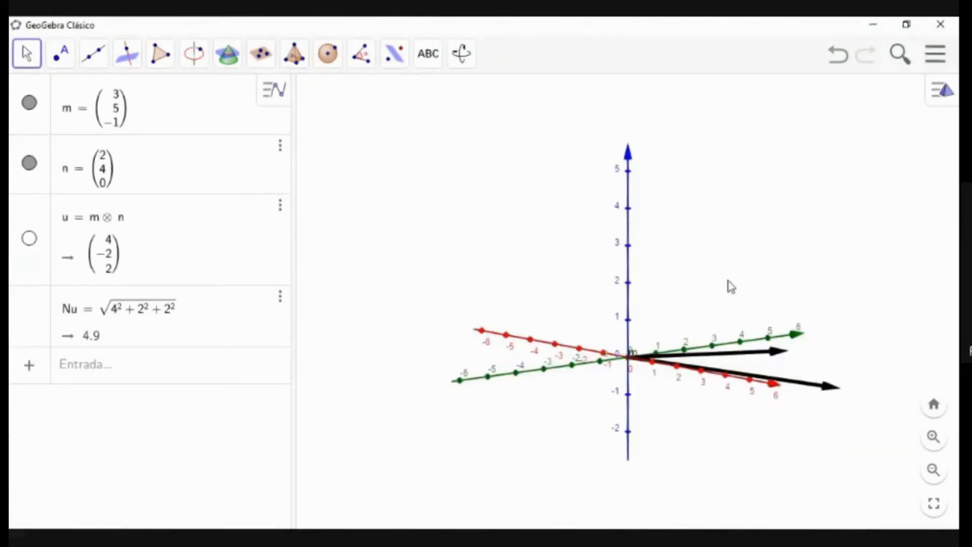
pyautogui.moveTo(738, 302)
pyautogui.mouseDown()
pyautogui.moveTo(747, 232)
pyautogui.moveTo(752, 274)
pyautogui.moveTo(740, 325)
pyautogui.moveTo(742, 313)
pyautogui.mouseUp()
pyautogui.moveTo(751, 365); pyautogui.dragTo(768, 330)
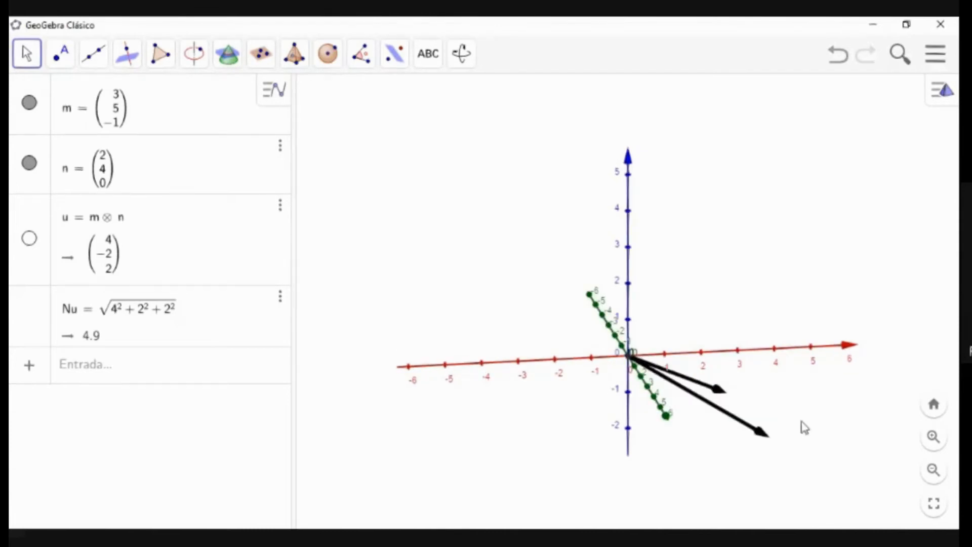
pyautogui.moveTo(797, 449); pyautogui.dragTo(751, 475)
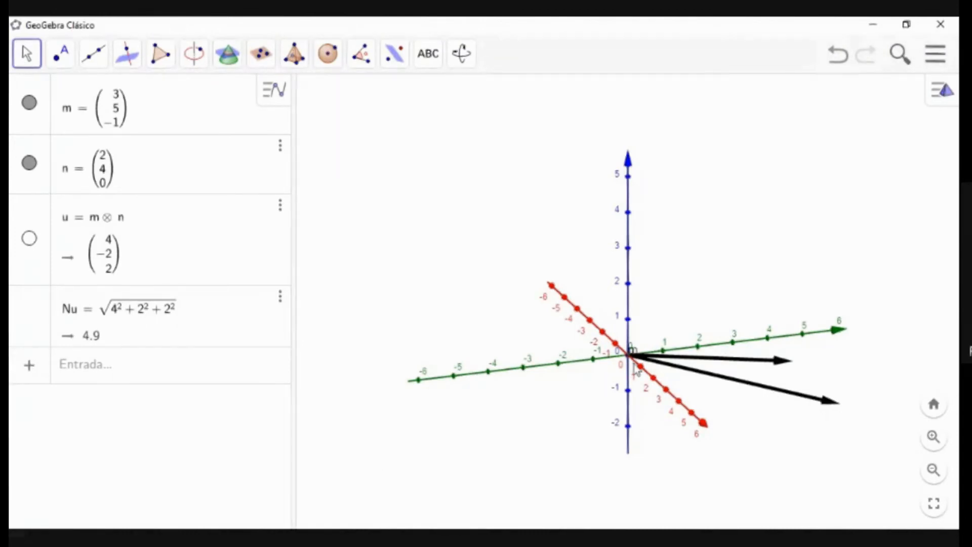
pyautogui.click(110, 375)
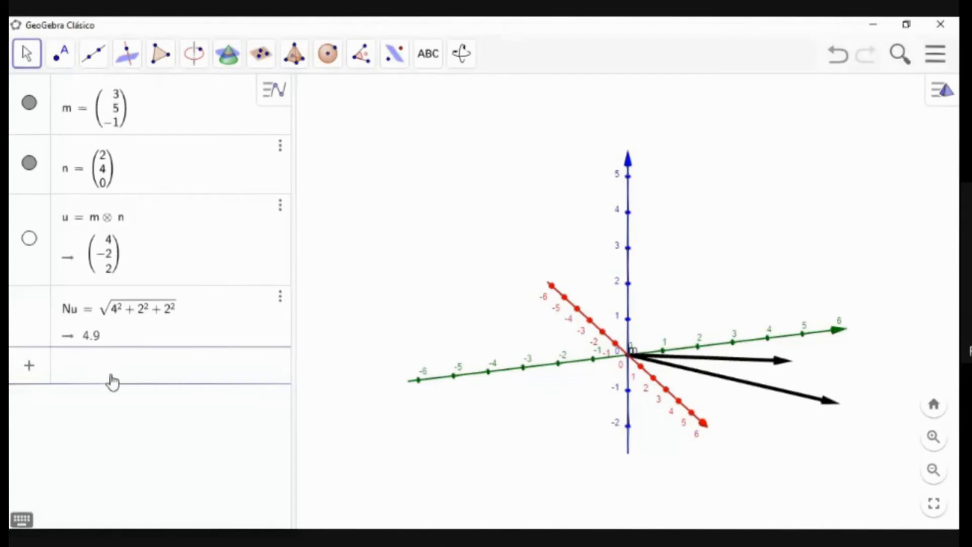
pyautogui.write('M=(')
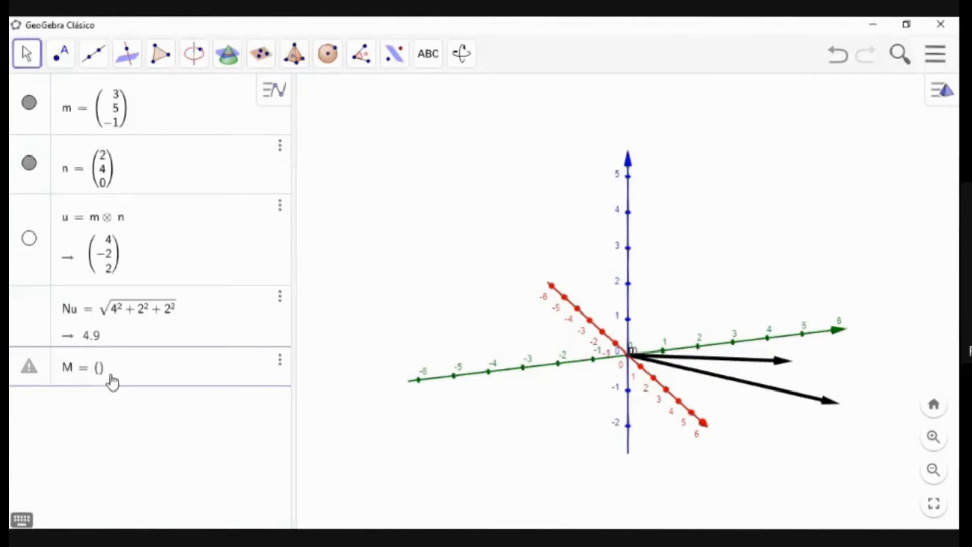
pyautogui.write('3,')
pyautogui.write('5,-')
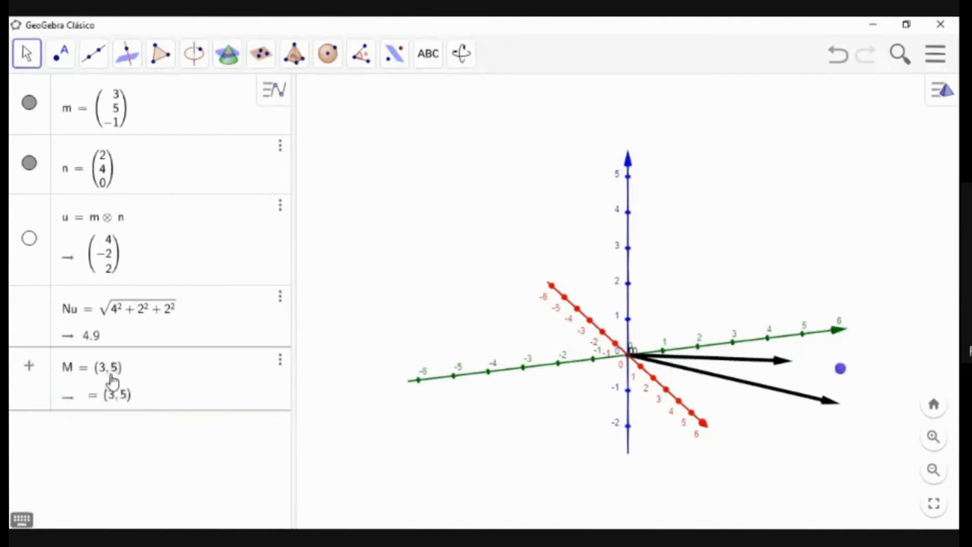
pyautogui.write('1')
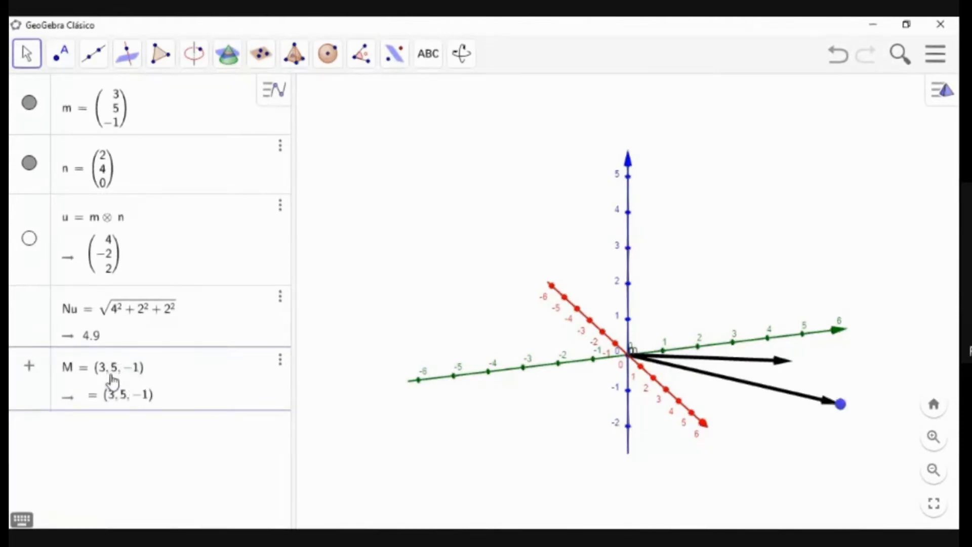
pyautogui.press('Return')
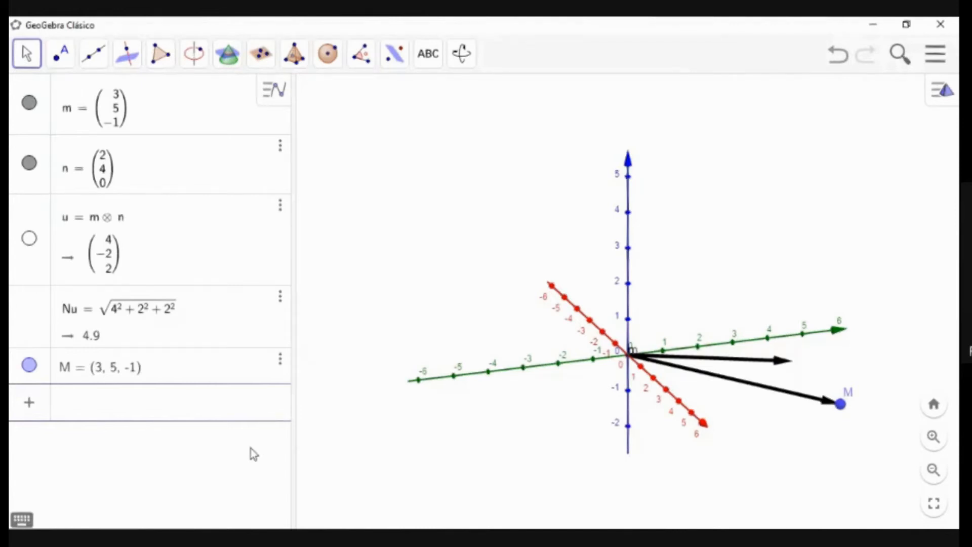
# - Define the 3D point N = (2, 4, 0) at the tip of vector n and add the origin point O
pyautogui.write('N = (')
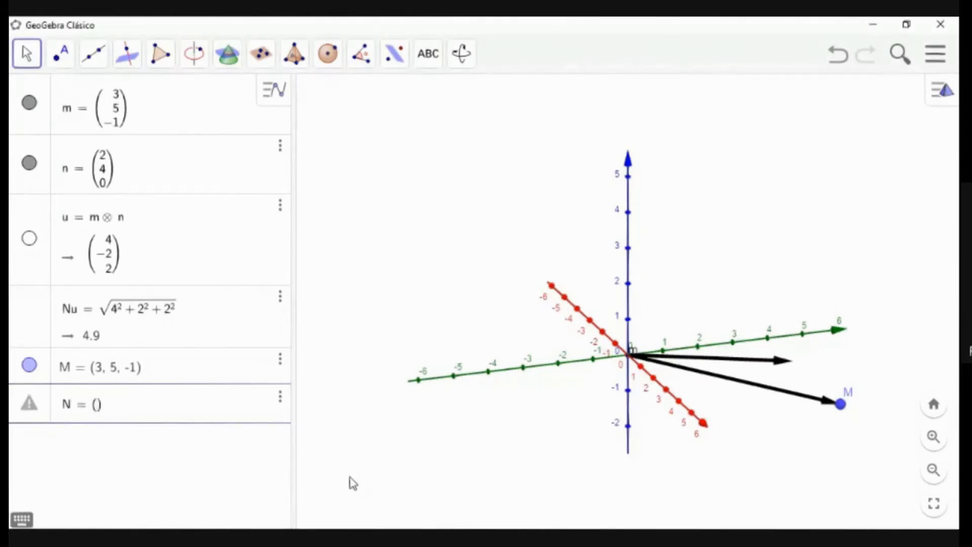
pyautogui.write('2')
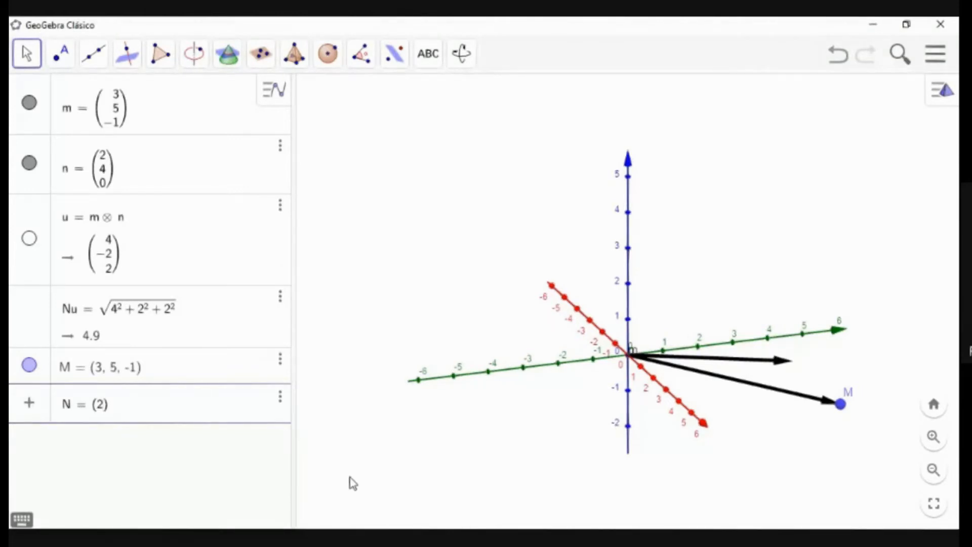
pyautogui.write(', 4')
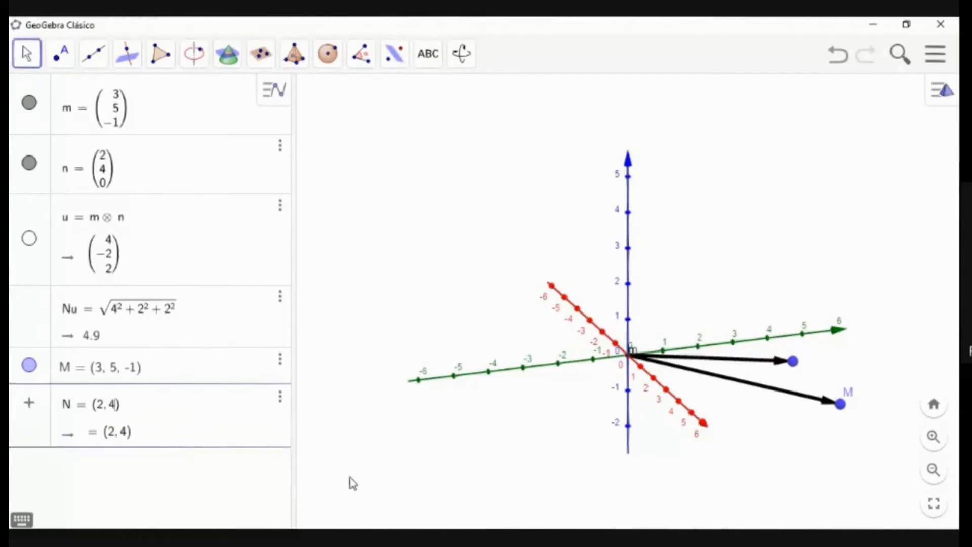
pyautogui.write(', 0')
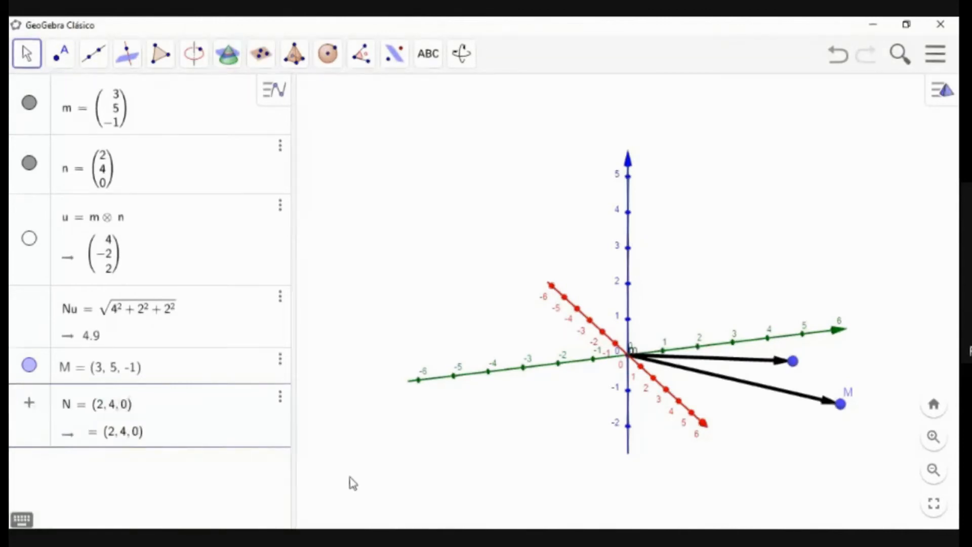
pyautogui.press('Return')
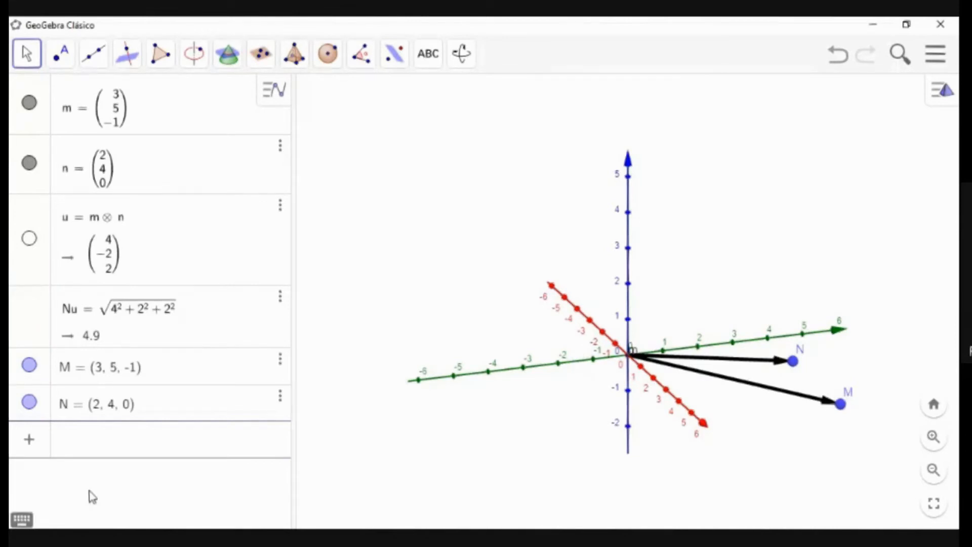
pyautogui.write('O')
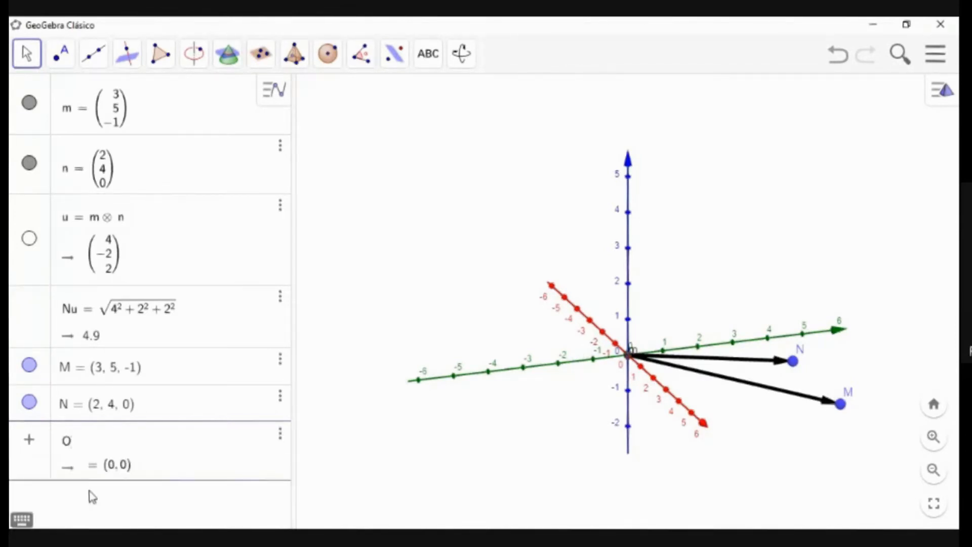
pyautogui.press('Return')
# - Begin an Área command based on vertex points, entering M and N as its first two vertices
pyautogui.write('Are')
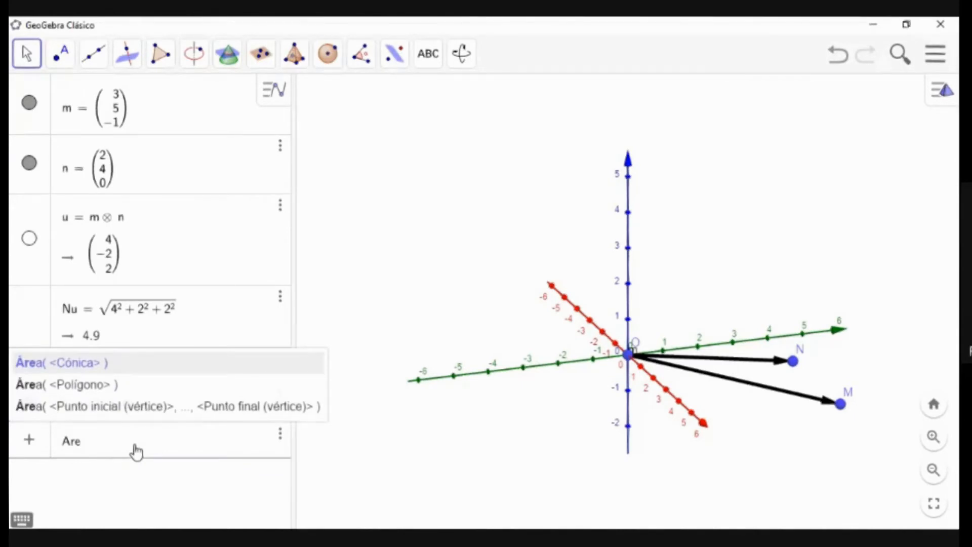
pyautogui.write('a')
pyautogui.click(91, 407)
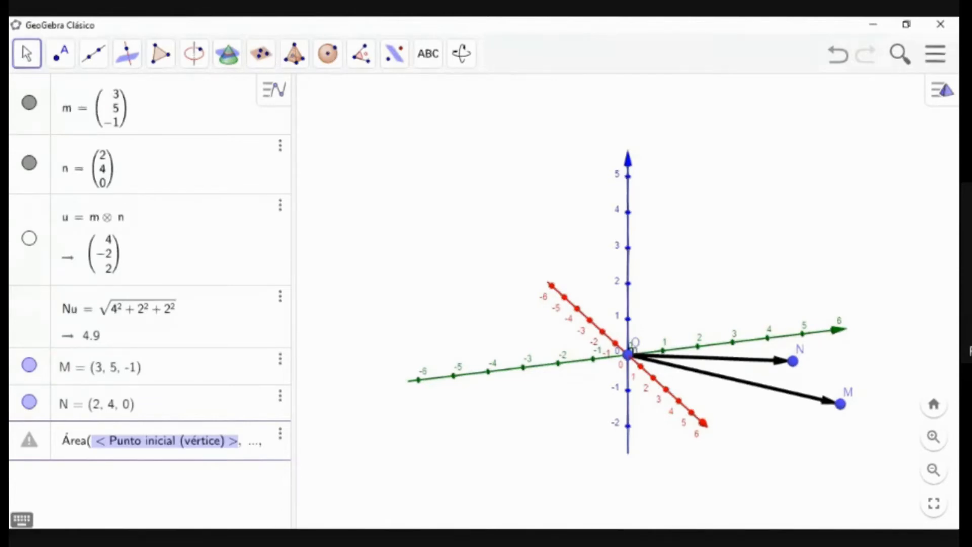
pyautogui.write('M, ...,')
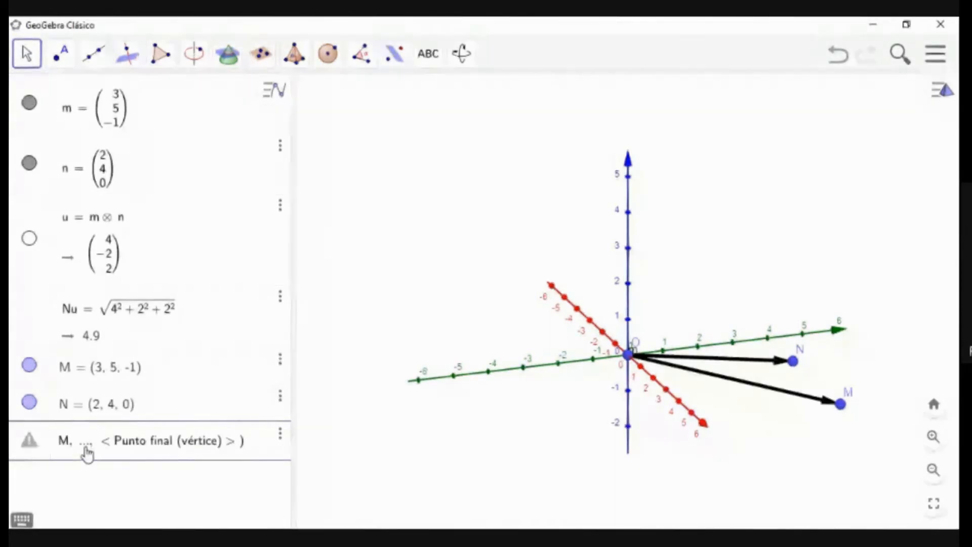
pyautogui.write('N,')
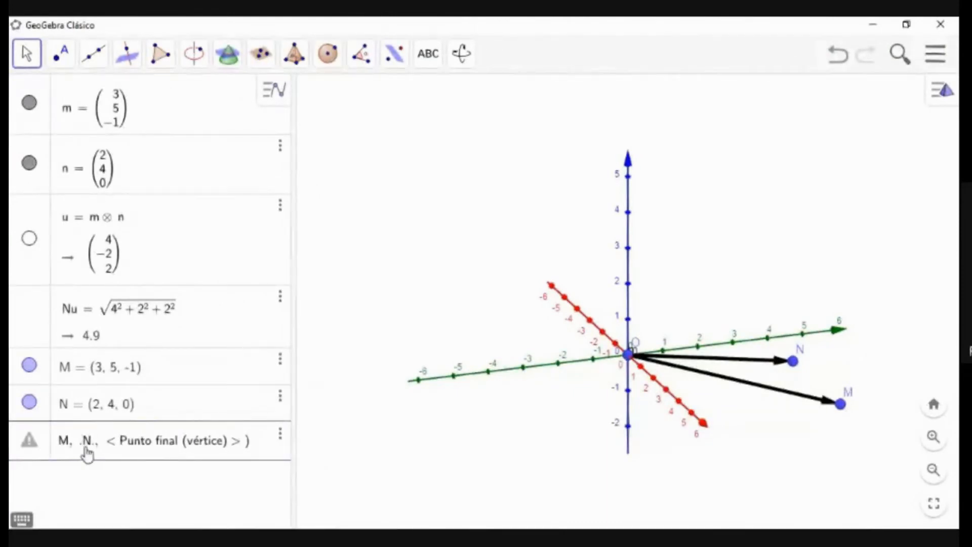
pyautogui.click(88, 453)
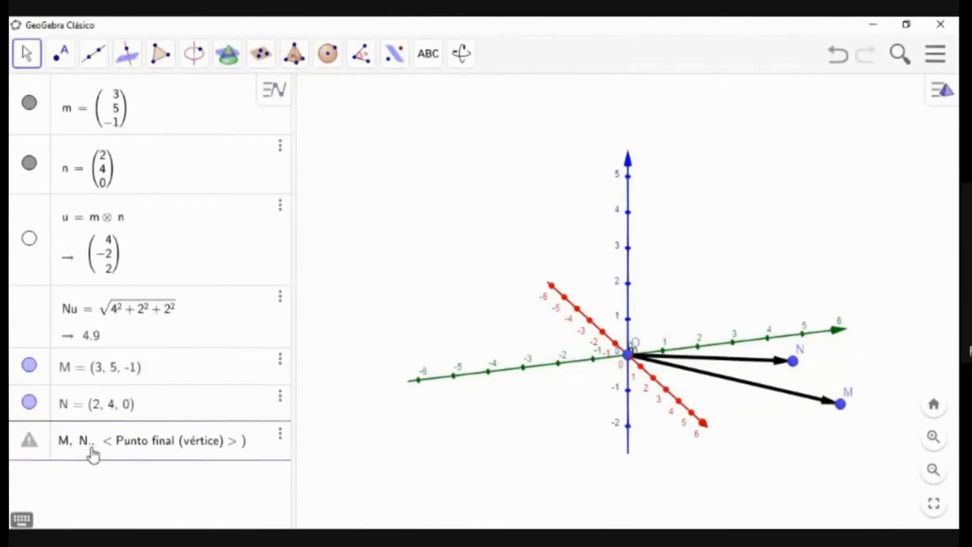
pyautogui.press('BackSpace')
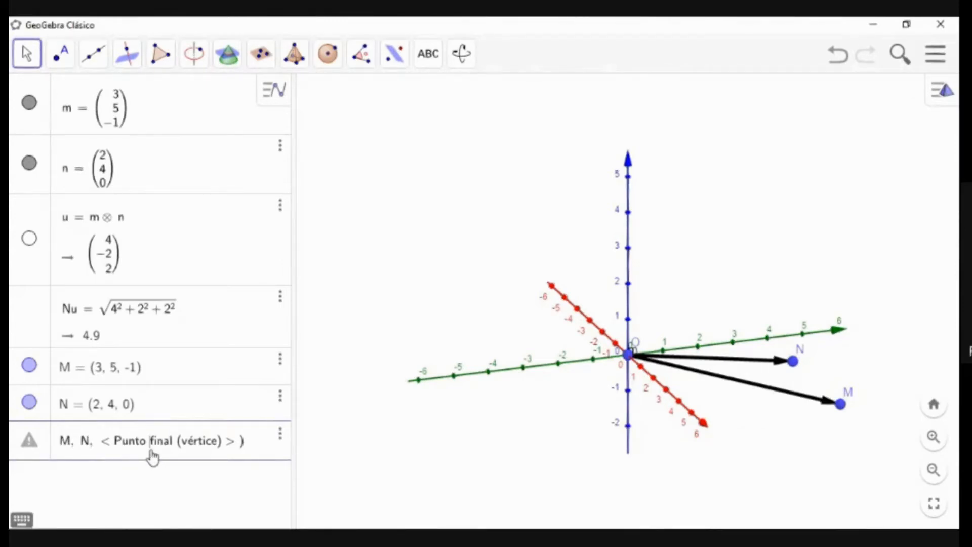
# - Complete the Área command with the origin point O as the third vertex to compute the area of triangle M, N, O
pyautogui.click(235, 448)
pyautogui.press('BackSpace')
pyautogui.press('BackSpace')
pyautogui.press('BackSpace')
pyautogui.press('BackSpace')
pyautogui.press('BackSpace')
pyautogui.press('BackSpace')
pyautogui.press('BackSpace')
pyautogui.press('BackSpace')
pyautogui.press('BackSpace')
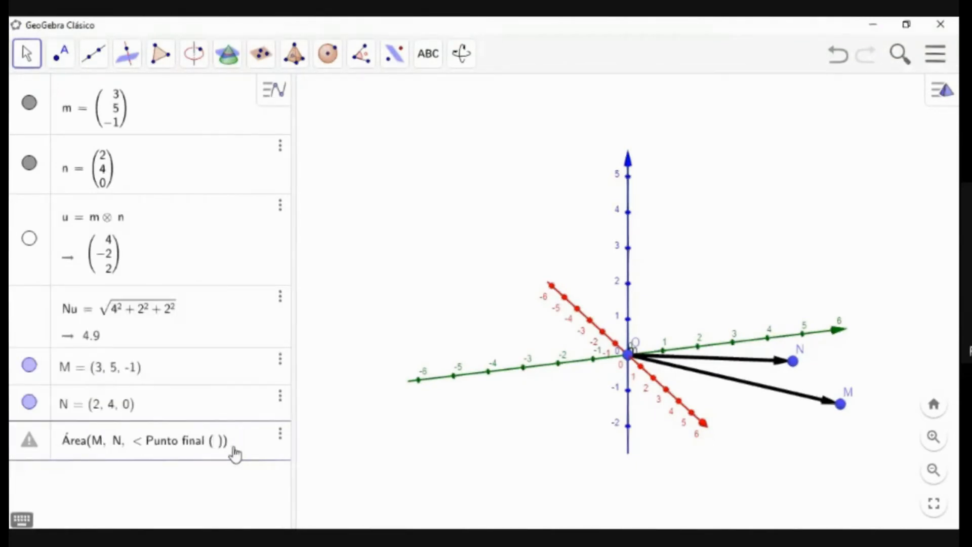
pyautogui.press('BackSpace')
pyautogui.press('BackSpace')
pyautogui.press('BackSpace')
pyautogui.press('BackSpace')
pyautogui.press('BackSpace')
pyautogui.press('BackSpace')
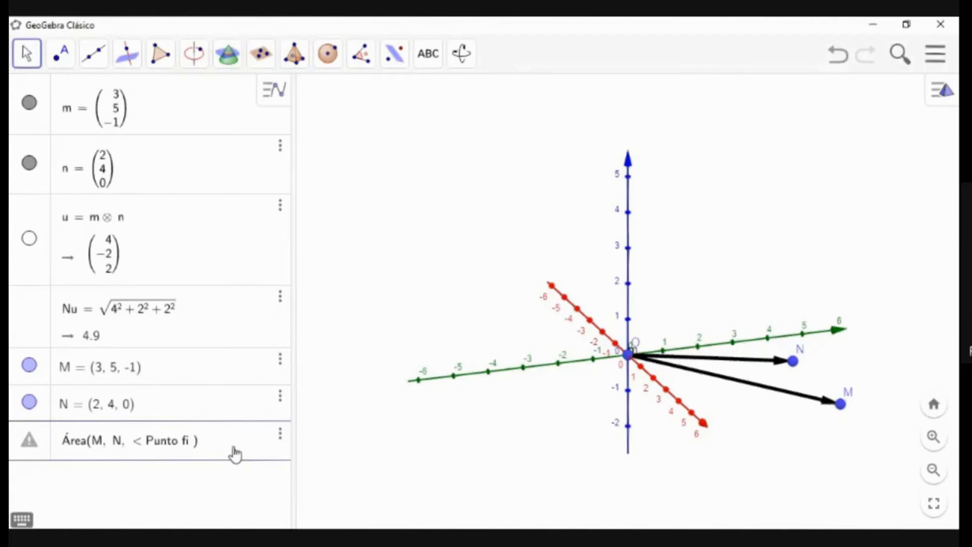
pyautogui.press('BackSpace')
pyautogui.press('BackSpace')
pyautogui.press('BackSpace')
pyautogui.press('BackSpace')
pyautogui.press('BackSpace')
pyautogui.press('BackSpace')
pyautogui.press('BackSpace')
pyautogui.press('BackSpace')
pyautogui.press('BackSpace')
pyautogui.write('O')
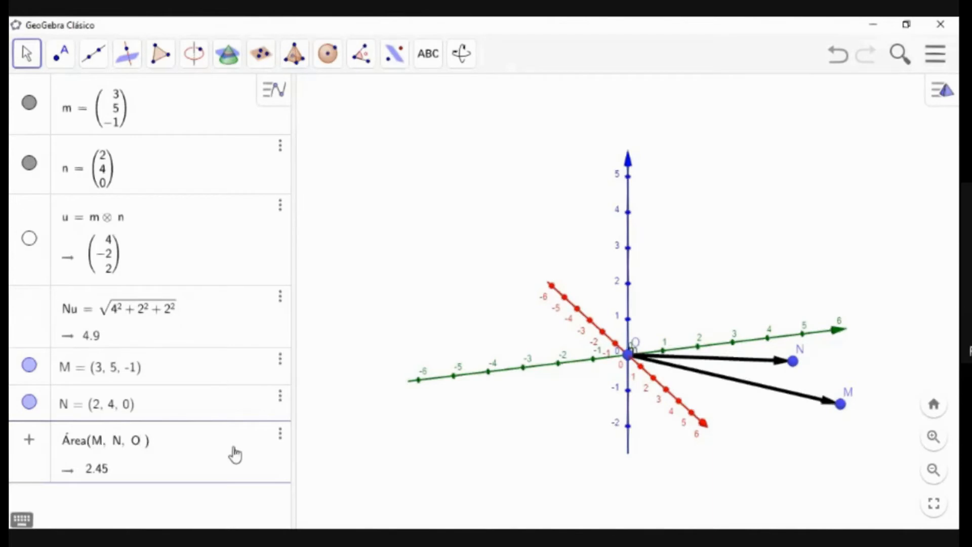
pyautogui.press('Return')
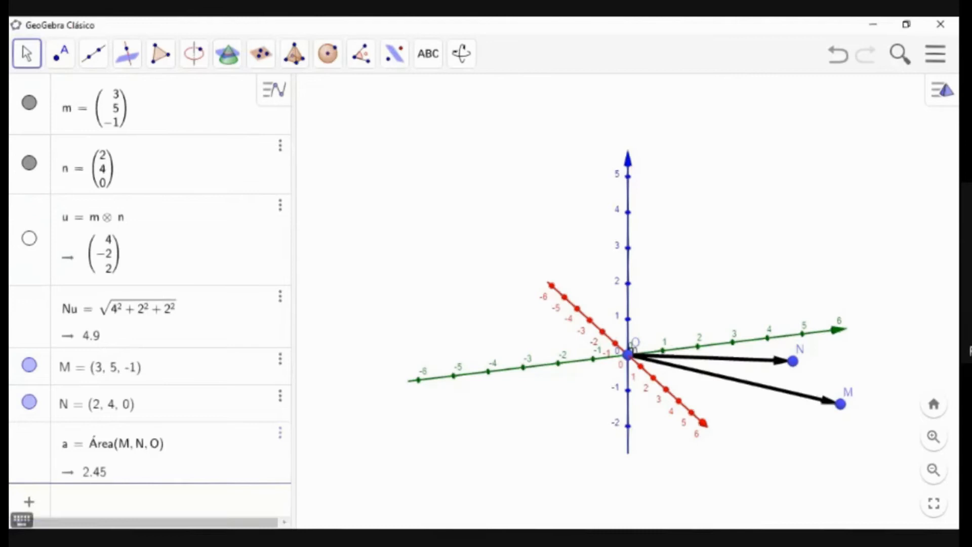
# - Translate vector m so that it starts at point N, using Traslada(m, N)
pyautogui.moveTo(779, 362); pyautogui.dragTo(836, 363)
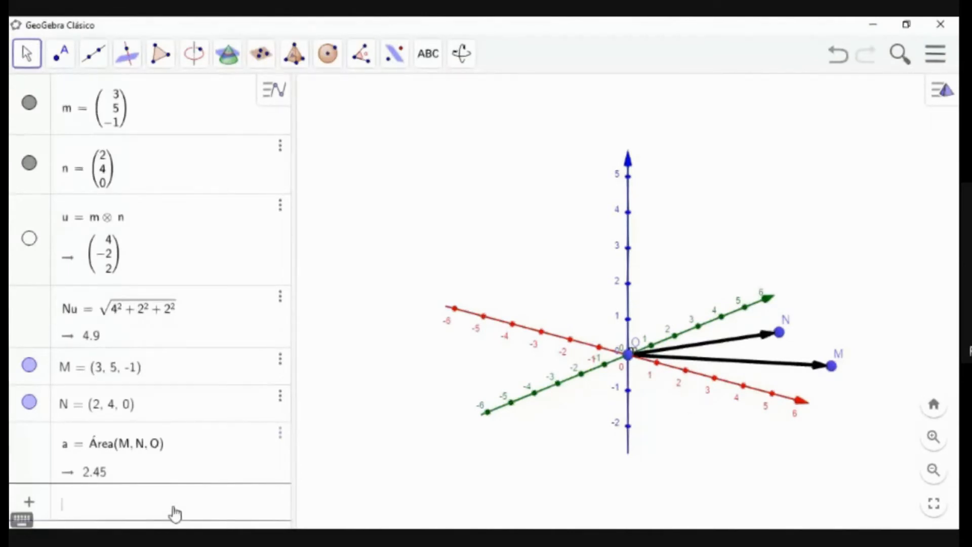
pyautogui.write('t')
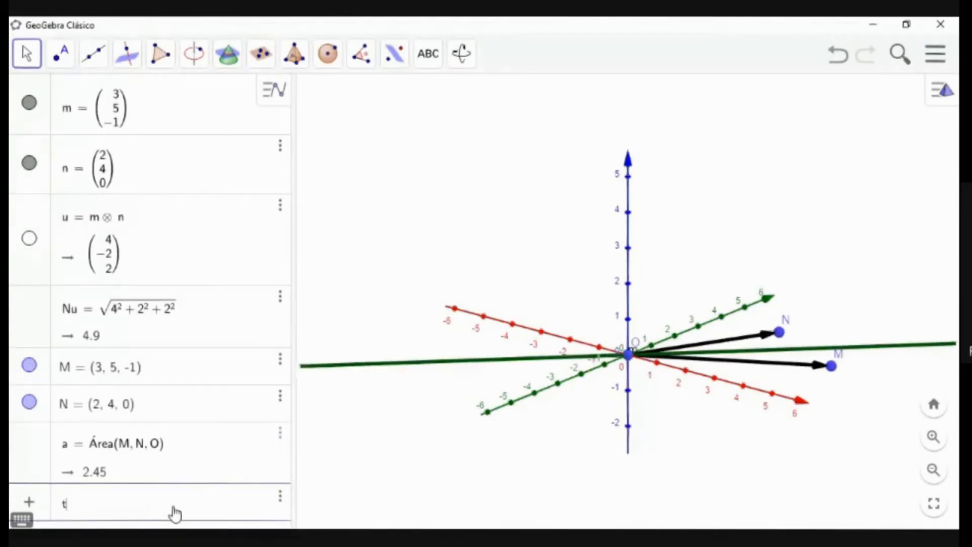
pyautogui.write('ra')
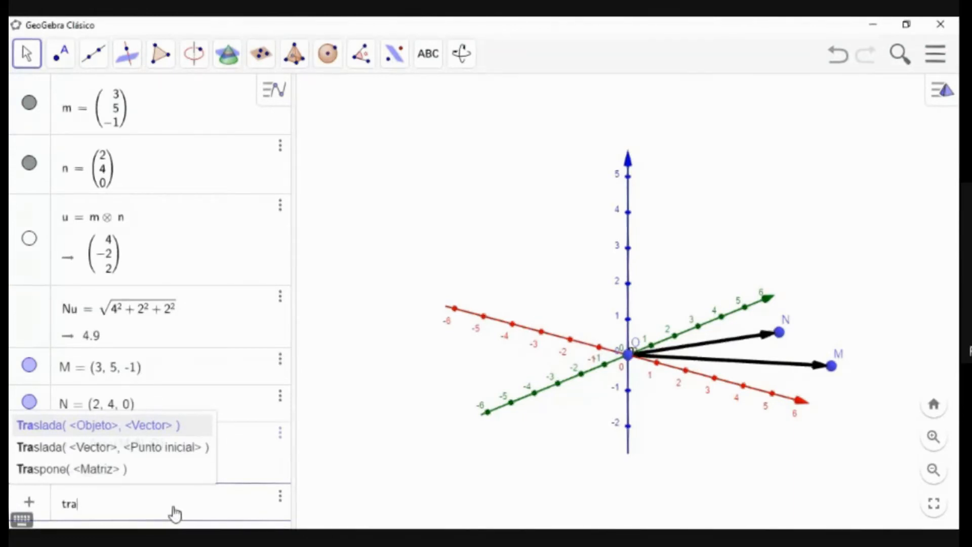
pyautogui.click(61, 452)
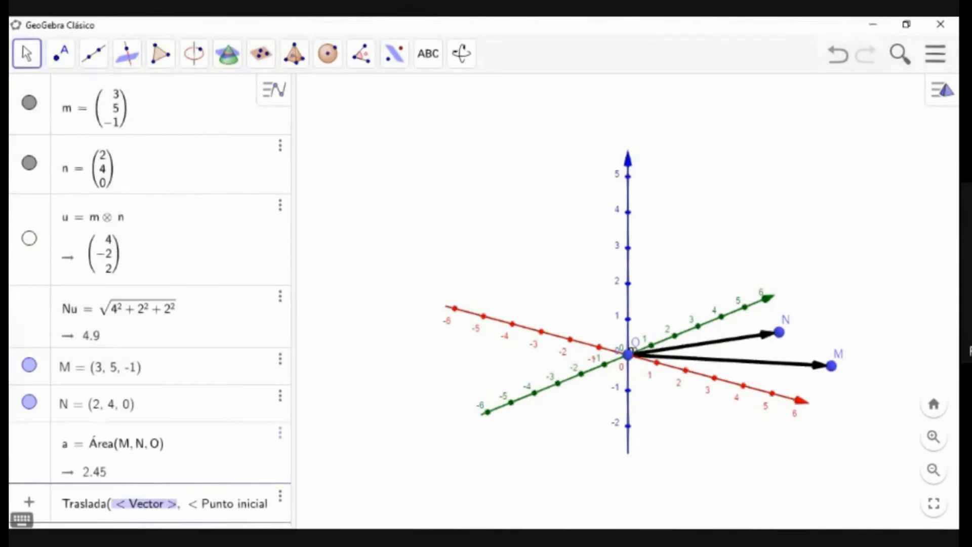
pyautogui.write('m')
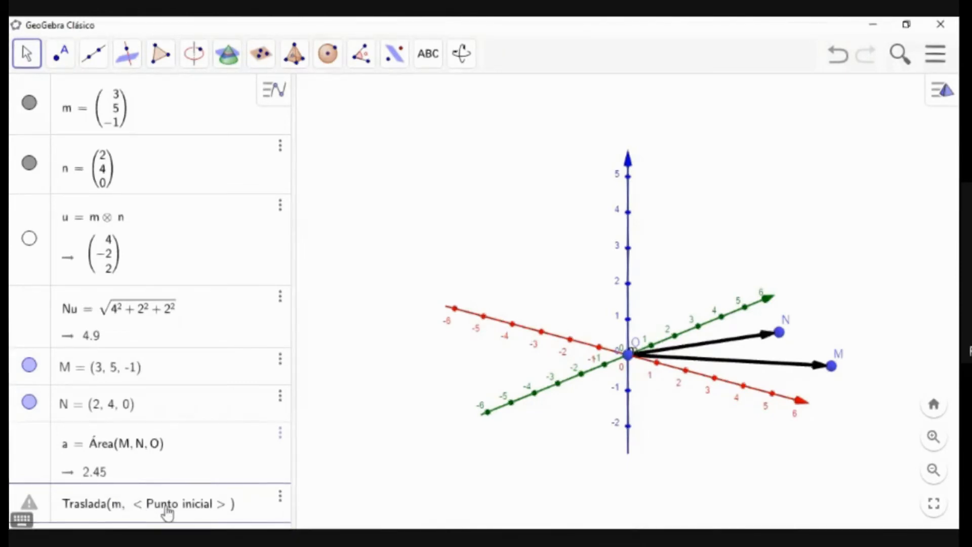
pyautogui.press('BackSpace')
pyautogui.press('BackSpace')
pyautogui.press('BackSpace')
pyautogui.press('BackSpace')
pyautogui.press('BackSpace')
pyautogui.press('BackSpace')
pyautogui.press('BackSpace')
pyautogui.press('BackSpace')
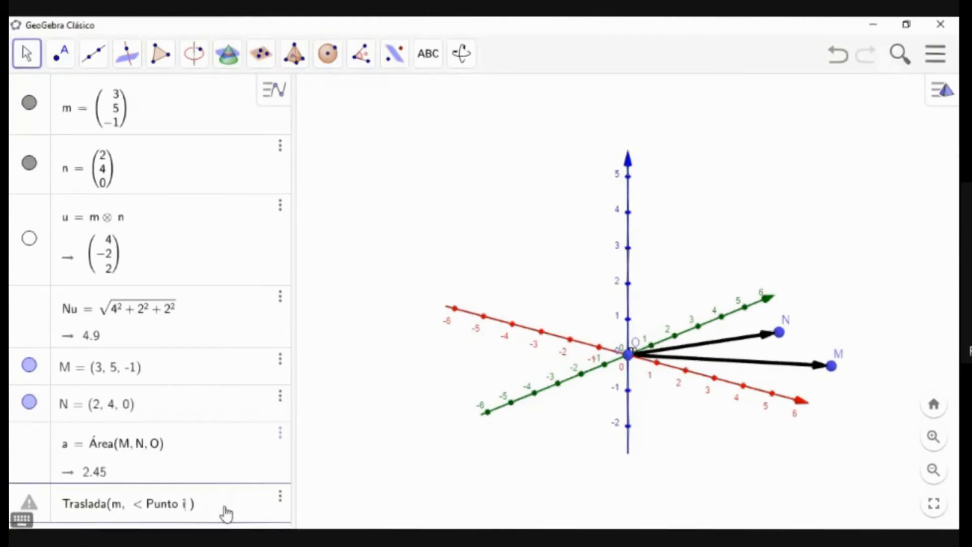
pyautogui.press('BackSpace')
pyautogui.press('BackSpace')
pyautogui.press('BackSpace')
pyautogui.press('BackSpace')
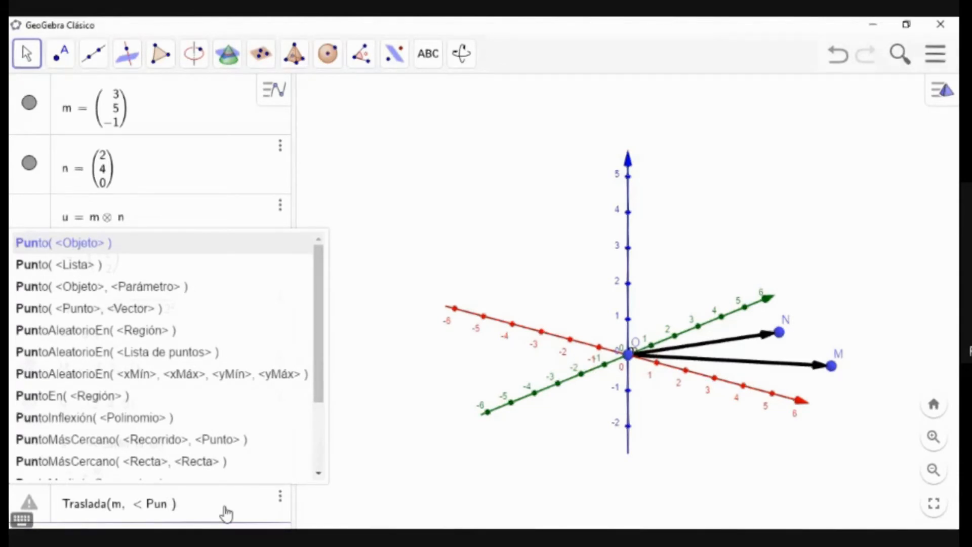
pyautogui.press('BackSpace')
pyautogui.press('BackSpace')
pyautogui.press('BackSpace')
pyautogui.press('BackSpace')
pyautogui.write('N')
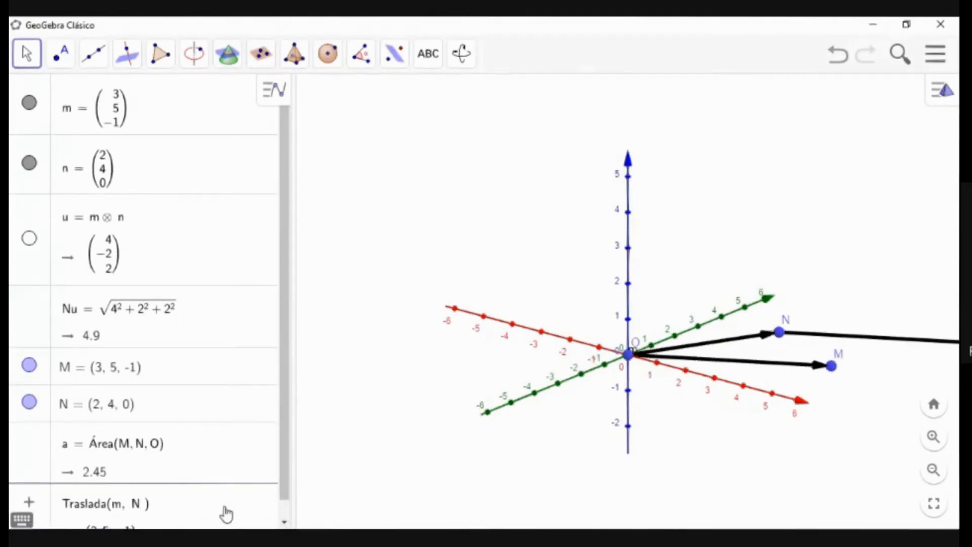
pyautogui.press('Return')
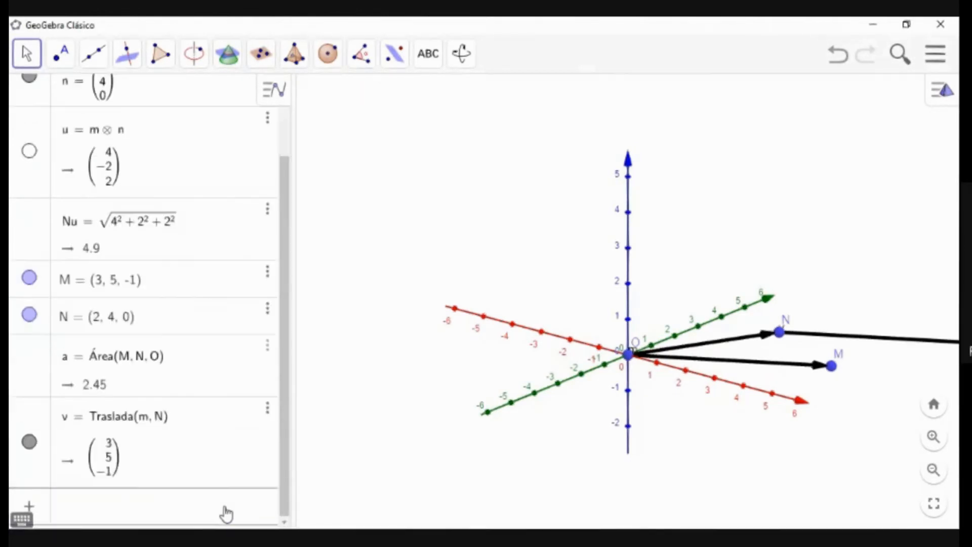
# - Translate vector n so that it starts at point M with Traslada(n, M), closing the parallelogram
pyautogui.moveTo(560, 488); pyautogui.dragTo(495, 477)
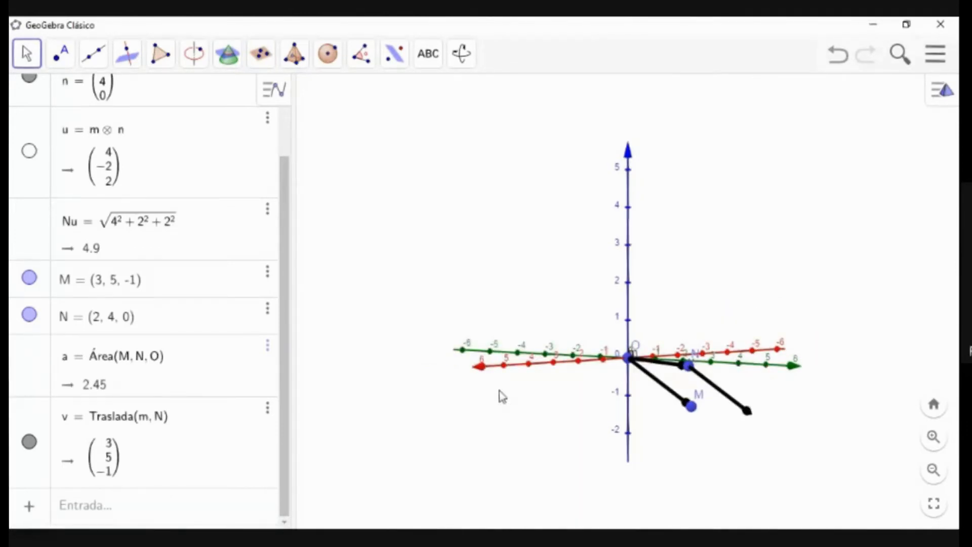
pyautogui.moveTo(486, 387); pyautogui.dragTo(431, 364)
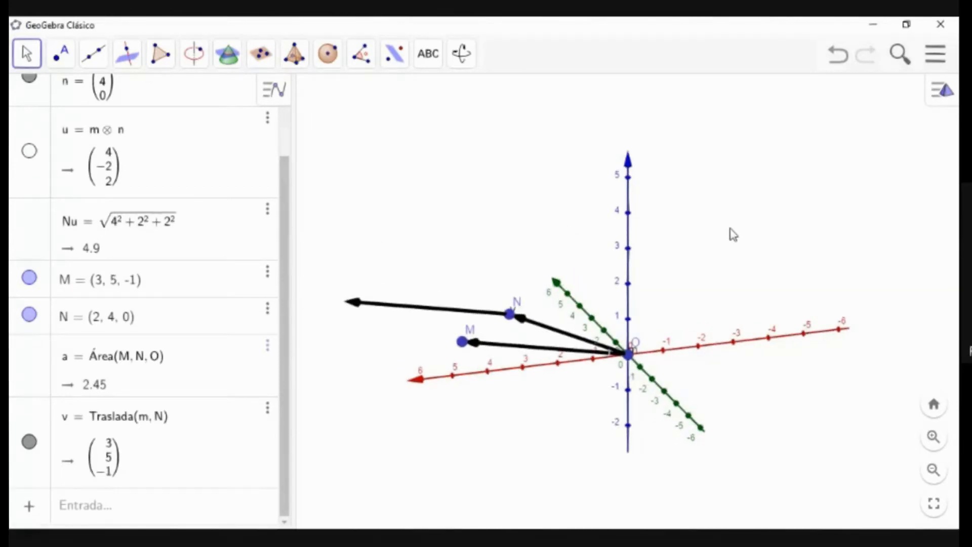
pyautogui.click(190, 505)
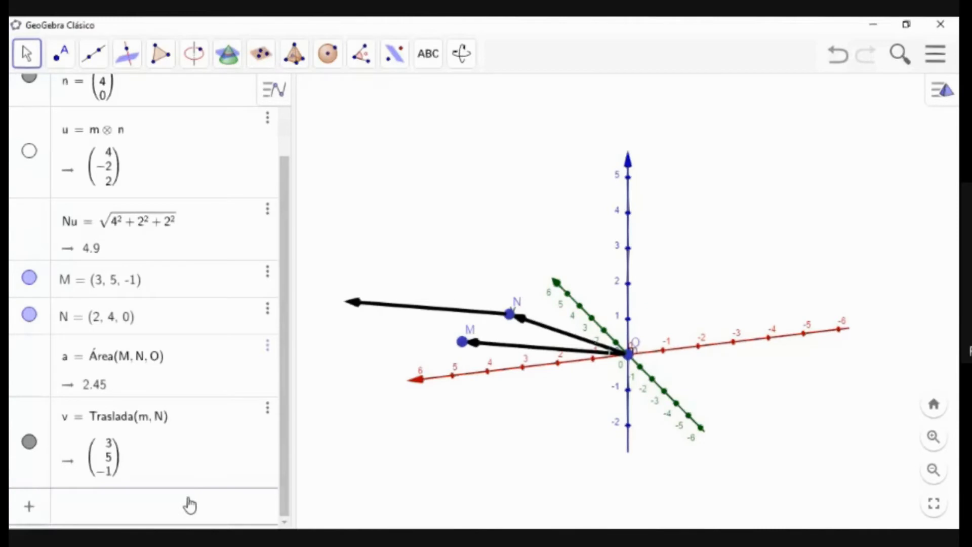
pyautogui.click(189, 505)
pyautogui.write('tra')
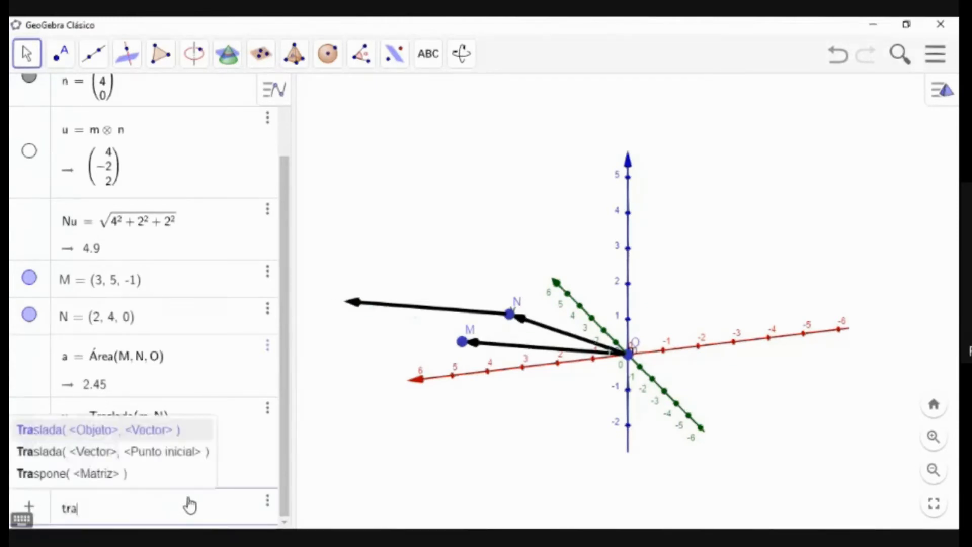
pyautogui.write('slad')
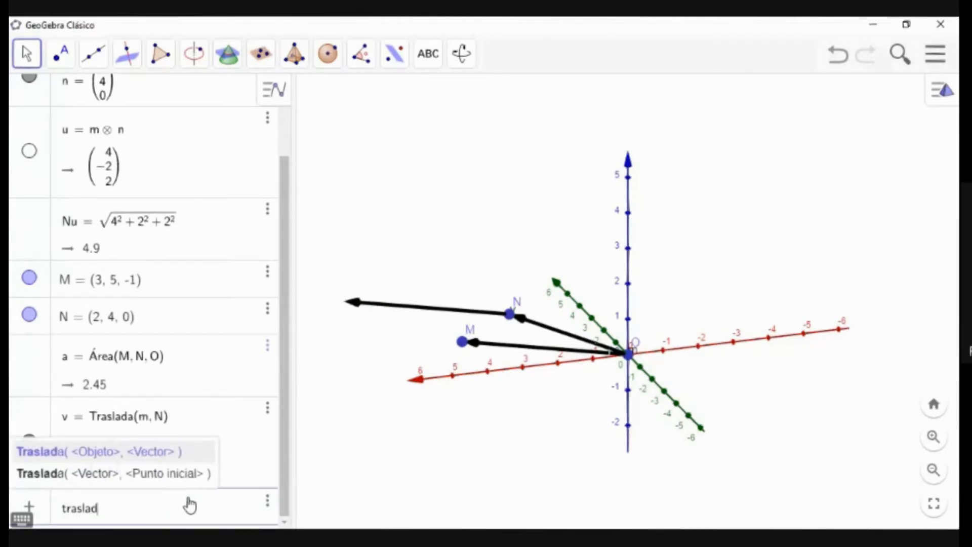
pyautogui.write('a')
pyautogui.click(120, 485)
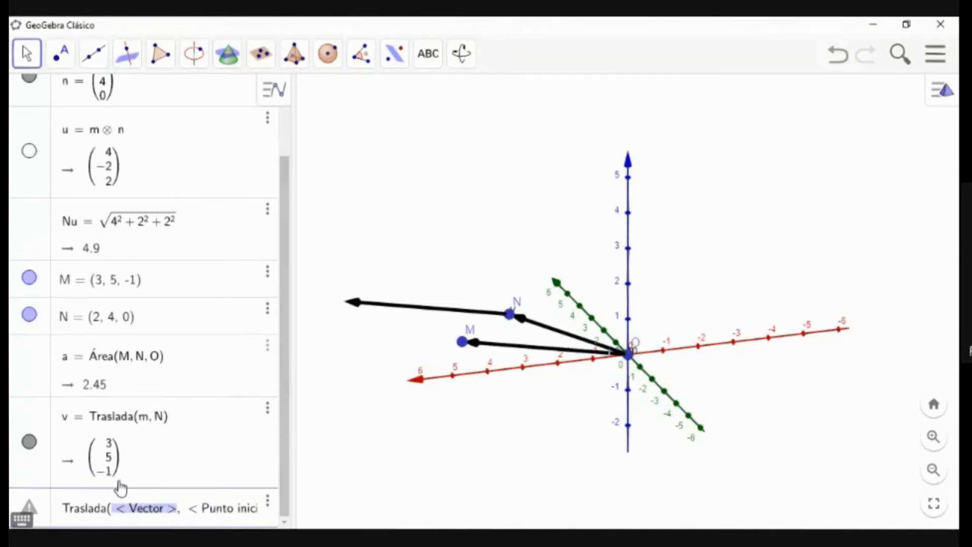
pyautogui.write('n')
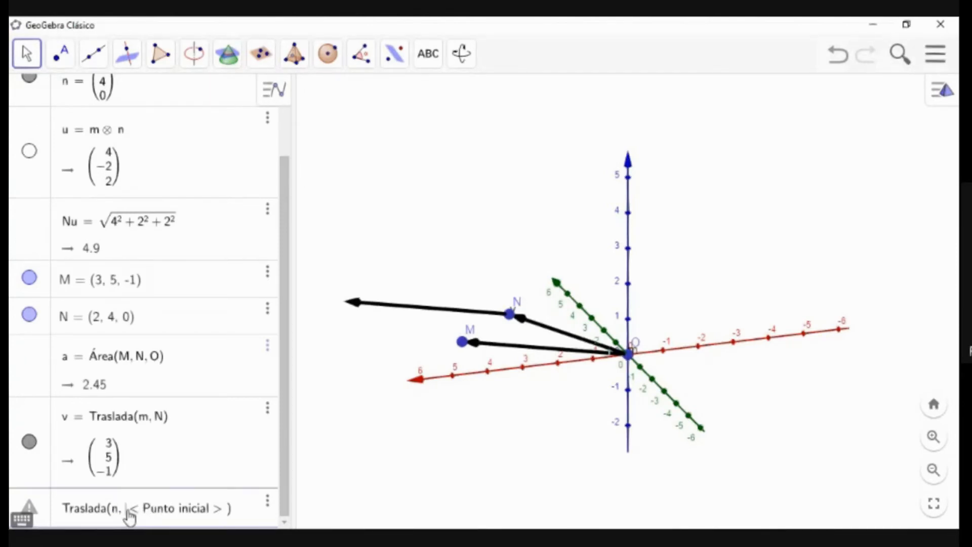
pyautogui.press('Delete')
pyautogui.press('Delete')
pyautogui.press('Delete')
pyautogui.press('Delete')
pyautogui.press('Delete')
pyautogui.press('Delete')
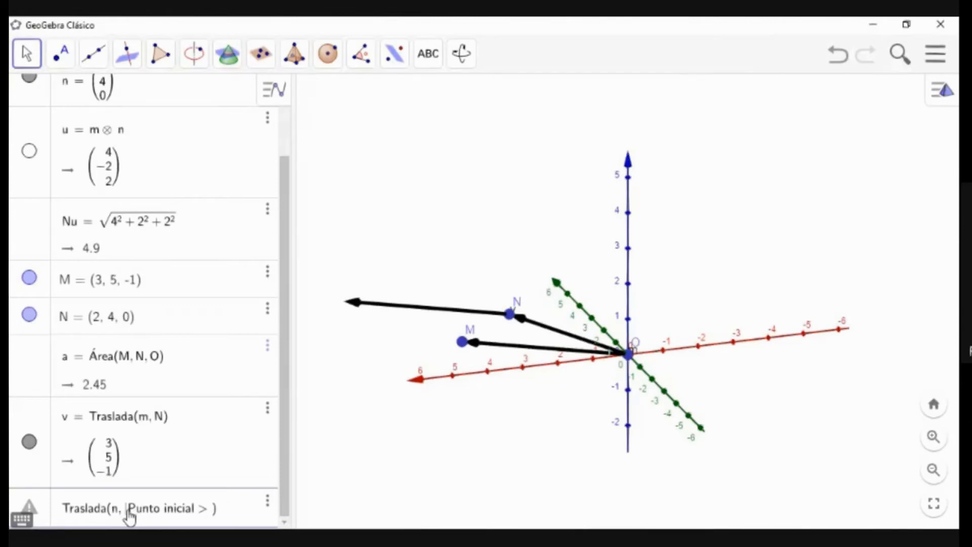
pyautogui.press('Delete')
pyautogui.press('Delete')
pyautogui.press('Delete')
pyautogui.press('Delete')
pyautogui.press('Delete')
pyautogui.press('Delete')
pyautogui.press('Delete')
pyautogui.press('Delete')
pyautogui.press('Delete')
pyautogui.press('Delete')
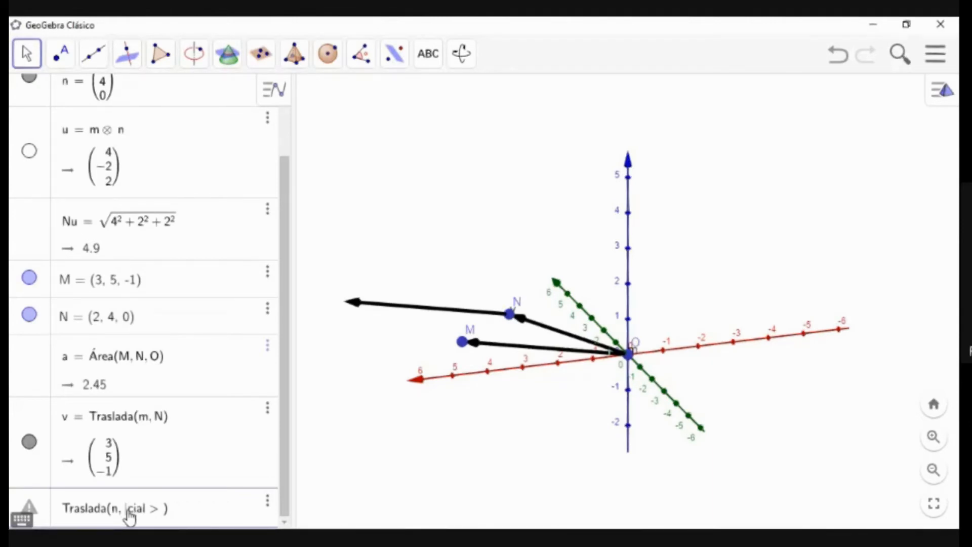
pyautogui.press('Delete')
pyautogui.press('Delete')
pyautogui.write('M')
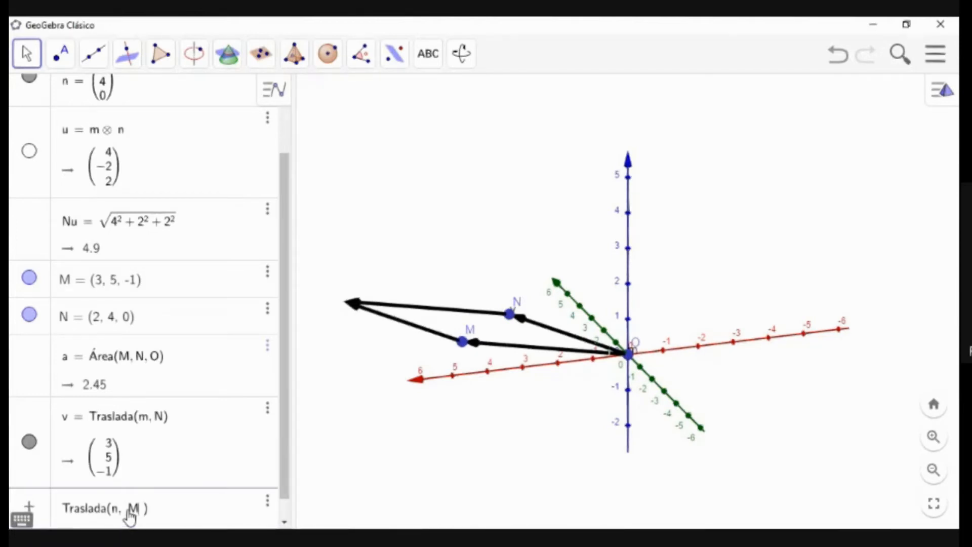
pyautogui.press('Return')
pyautogui.moveTo(539, 422); pyautogui.dragTo(600, 447)
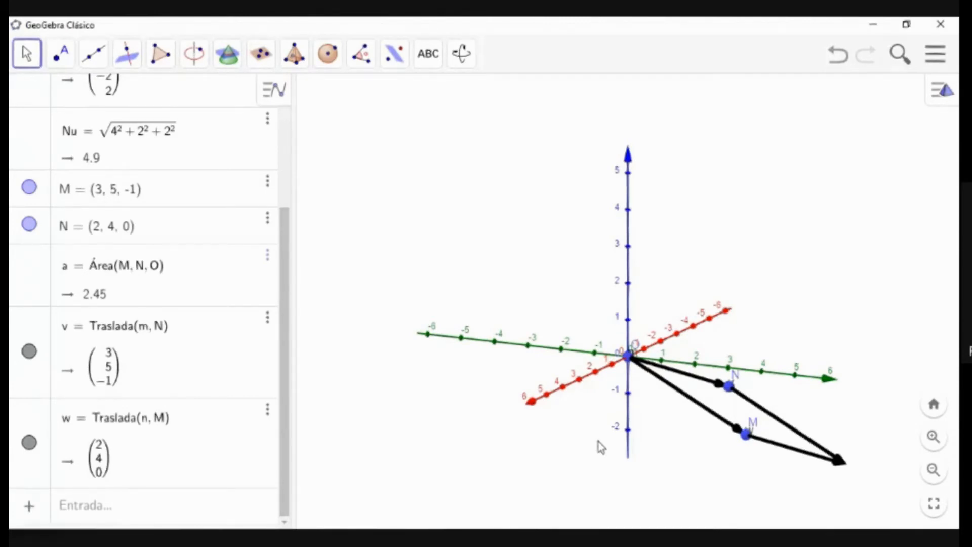
pyautogui.moveTo(598, 442); pyautogui.dragTo(786, 457)
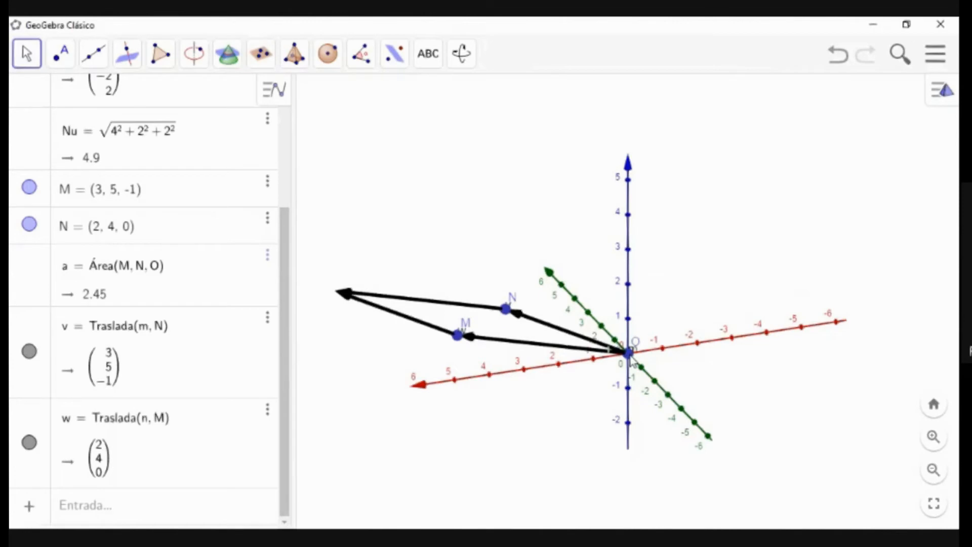
pyautogui.rightClick(339, 296)
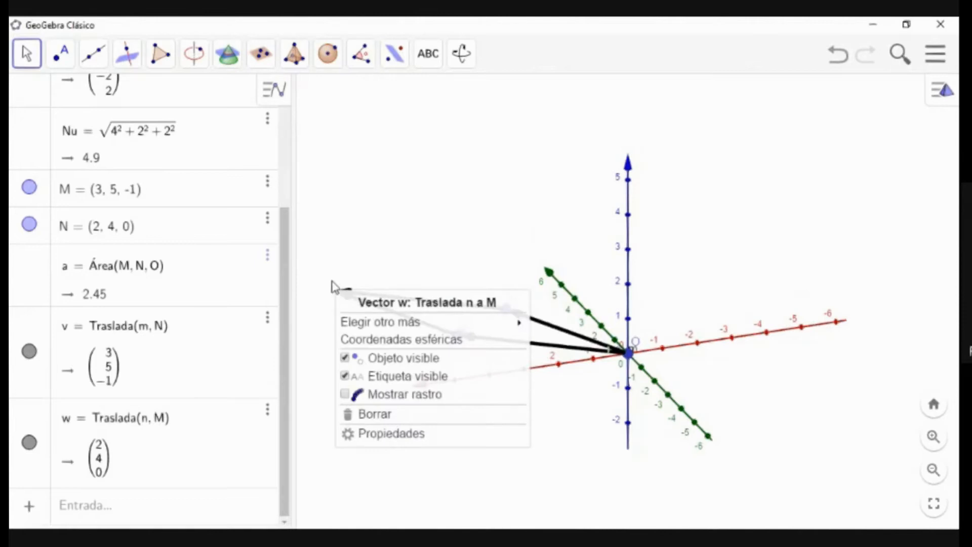
pyautogui.click(332, 283)
pyautogui.rightClick(333, 284)
pyautogui.click(375, 191)
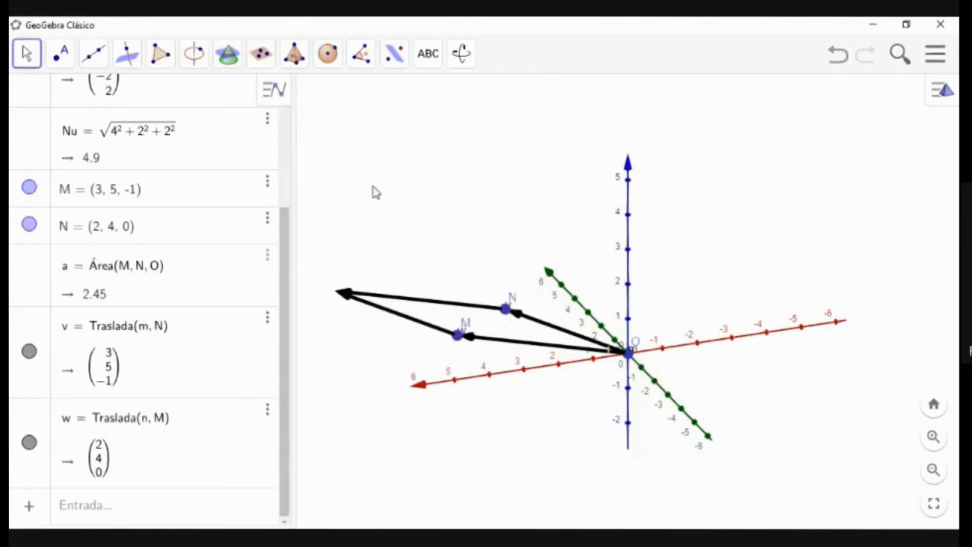
# - Define vector l as the sum m + n and hide it in the 3D view
pyautogui.click(142, 505)
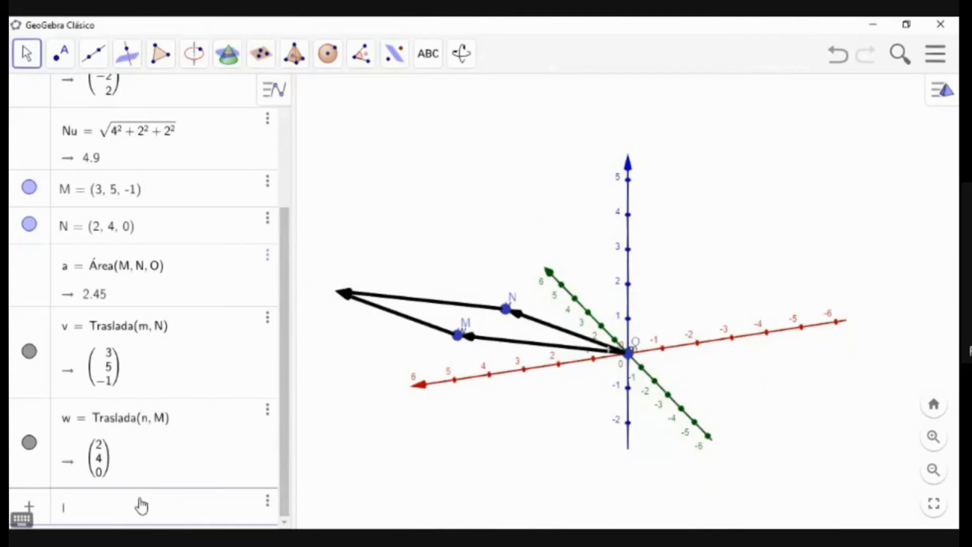
pyautogui.write('l = ')
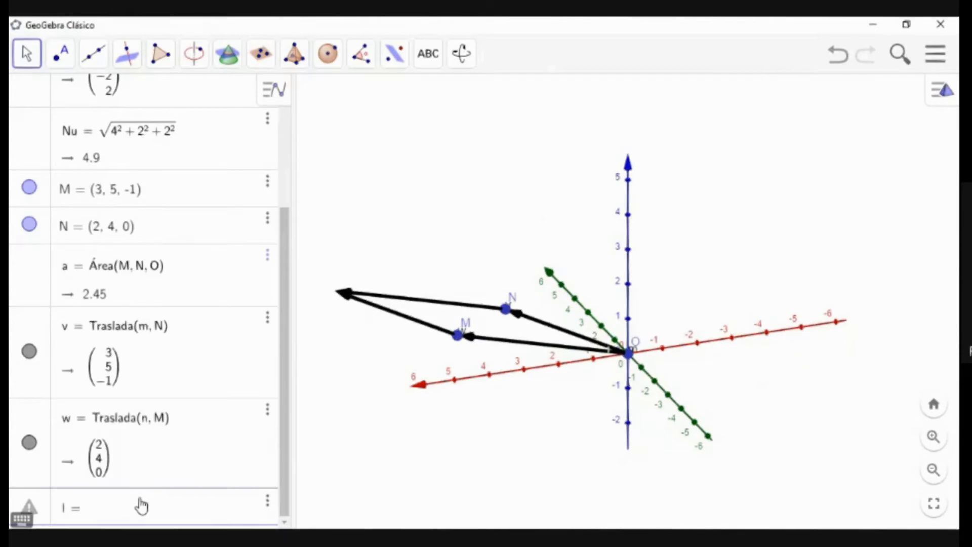
pyautogui.write('m ')
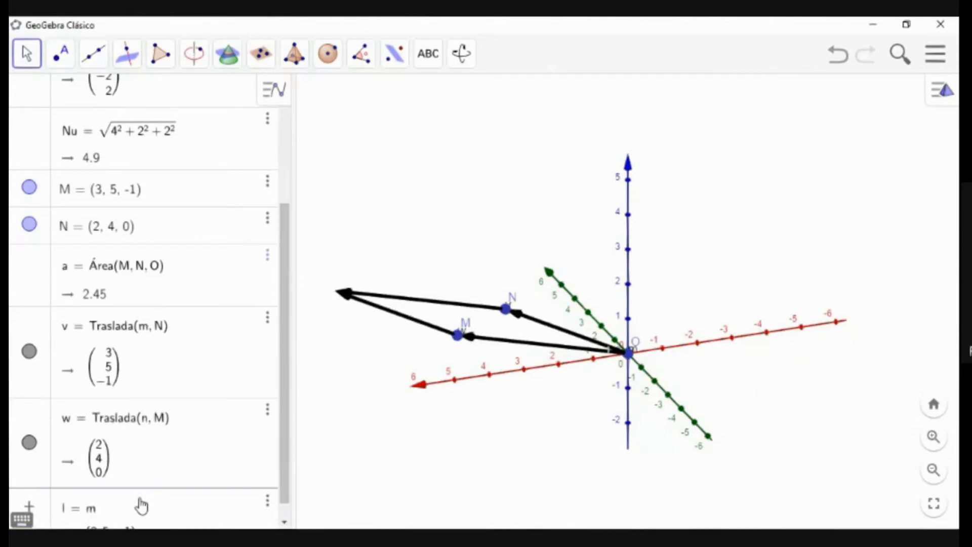
pyautogui.write('+ n')
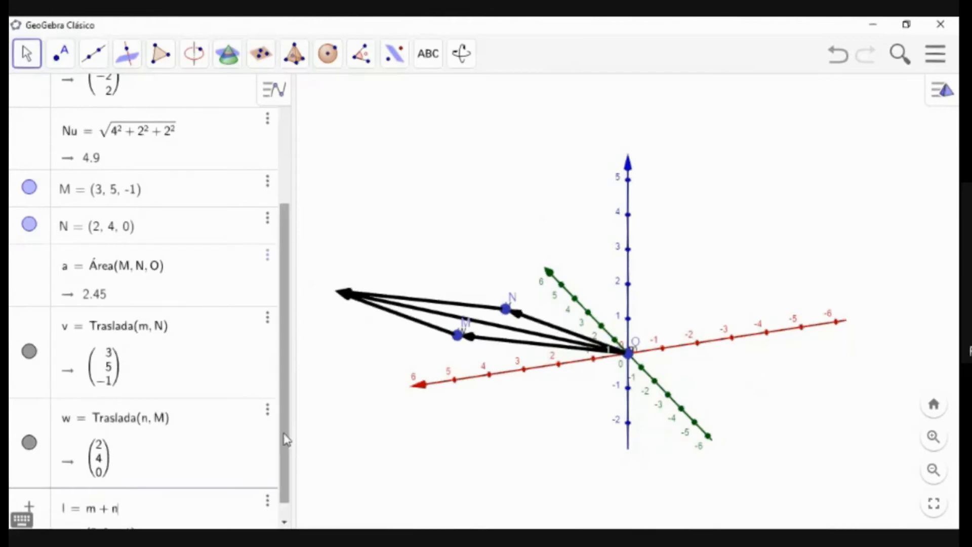
pyautogui.click(292, 473)
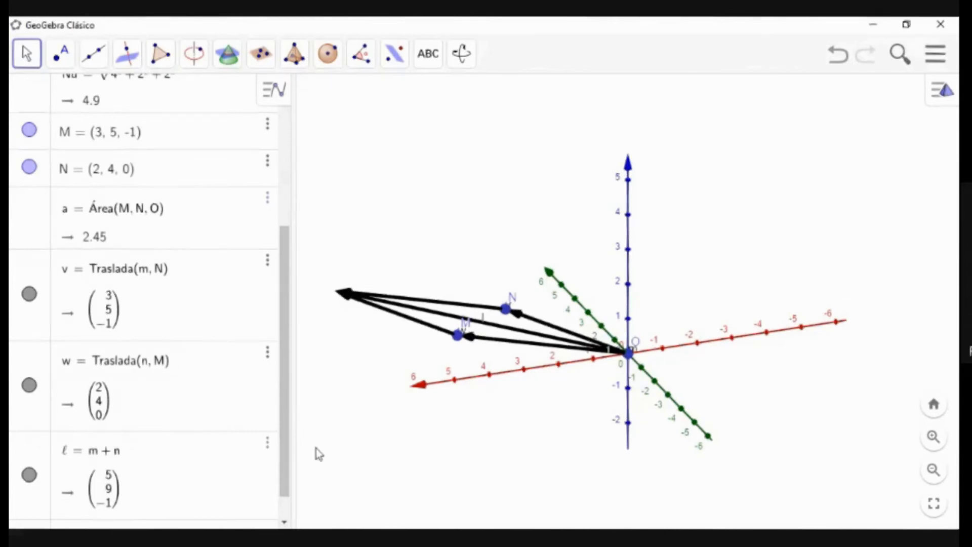
pyautogui.click(29, 476)
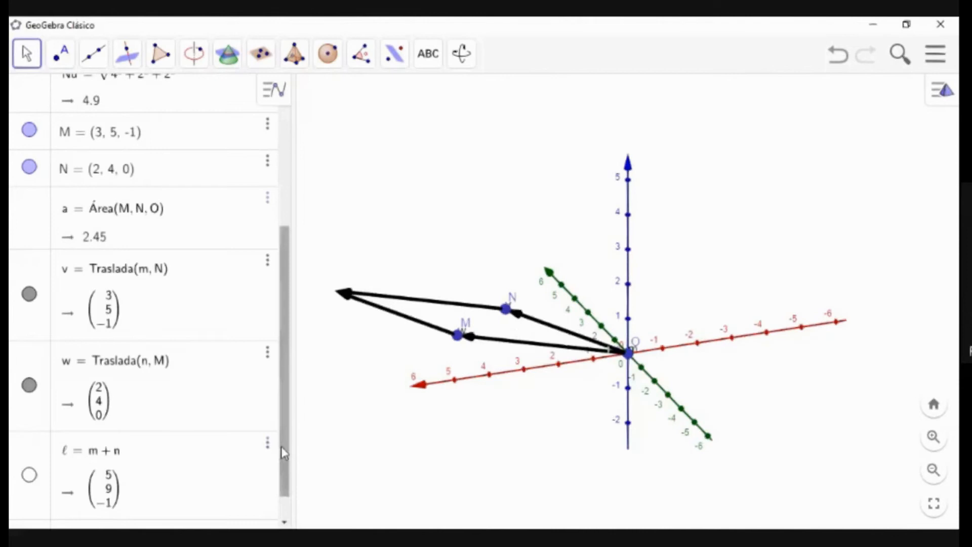
# - Define point L = (5, 9, -1) at the free corner of the parallelogram
pyautogui.moveTo(284, 452); pyautogui.dragTo(287, 474)
pyautogui.scroll(-1, 285, 473)
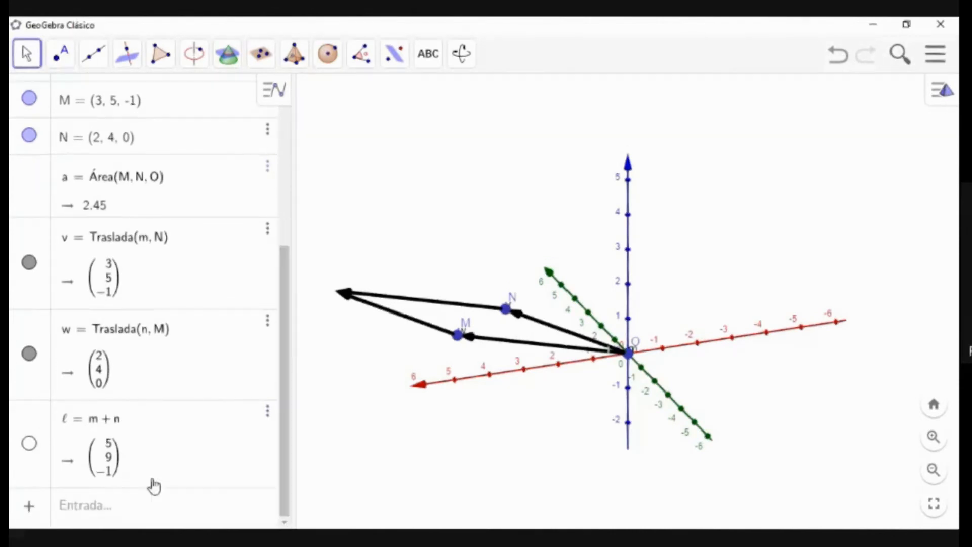
pyautogui.click(94, 512)
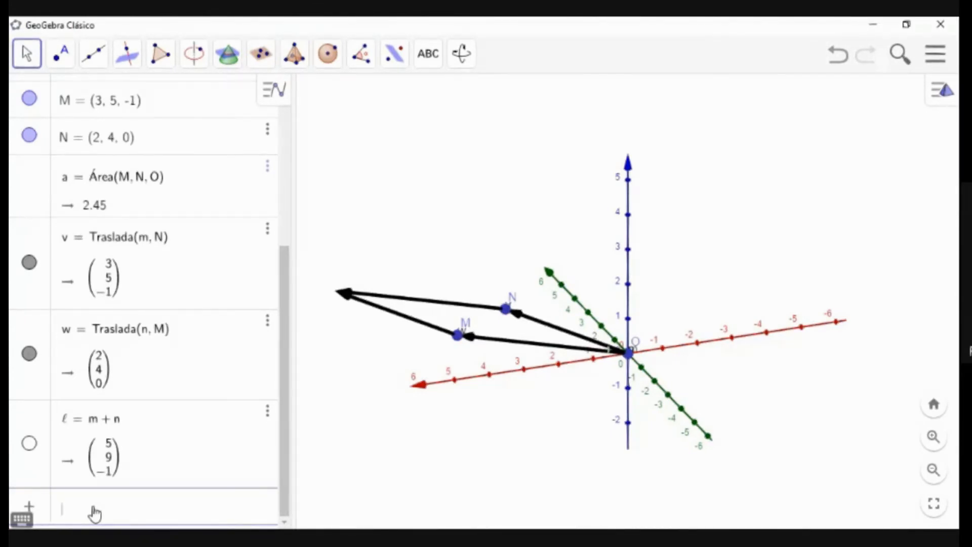
pyautogui.write('u')
pyautogui.write('=')
pyautogui.write('(')
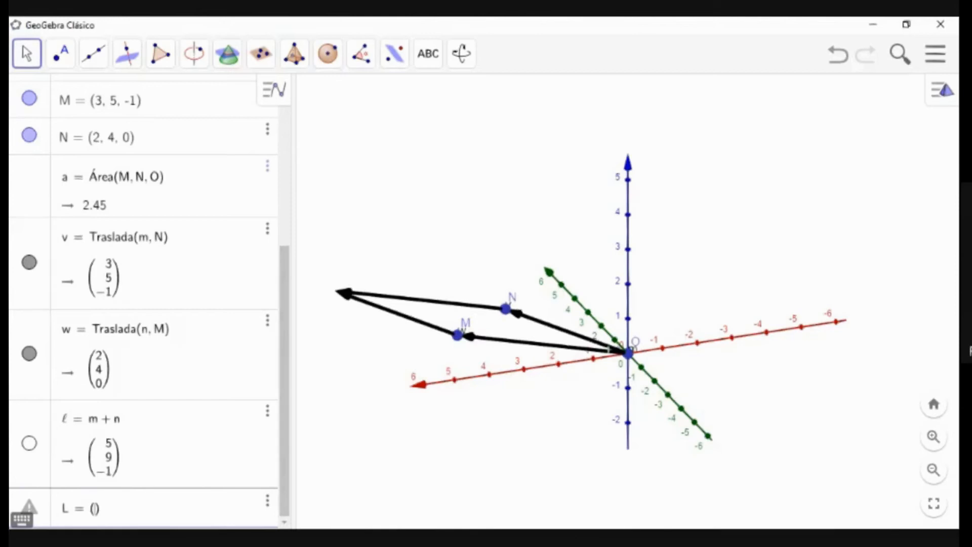
pyautogui.write('5,9')
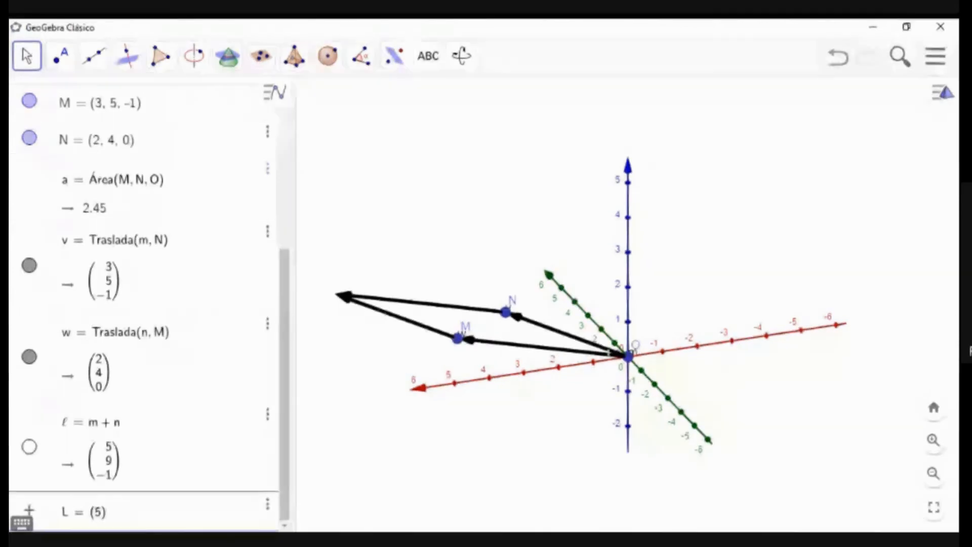
pyautogui.press('Return')
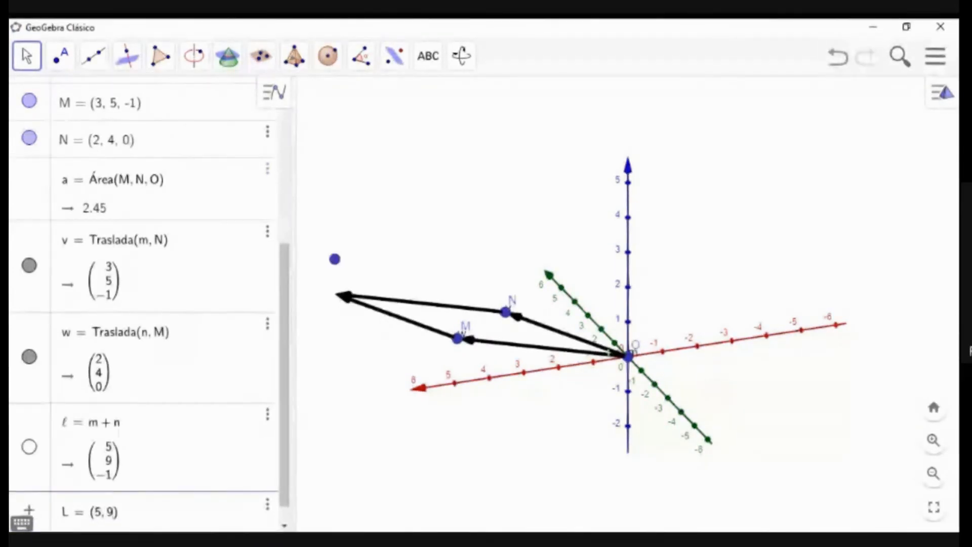
pyautogui.write(',')
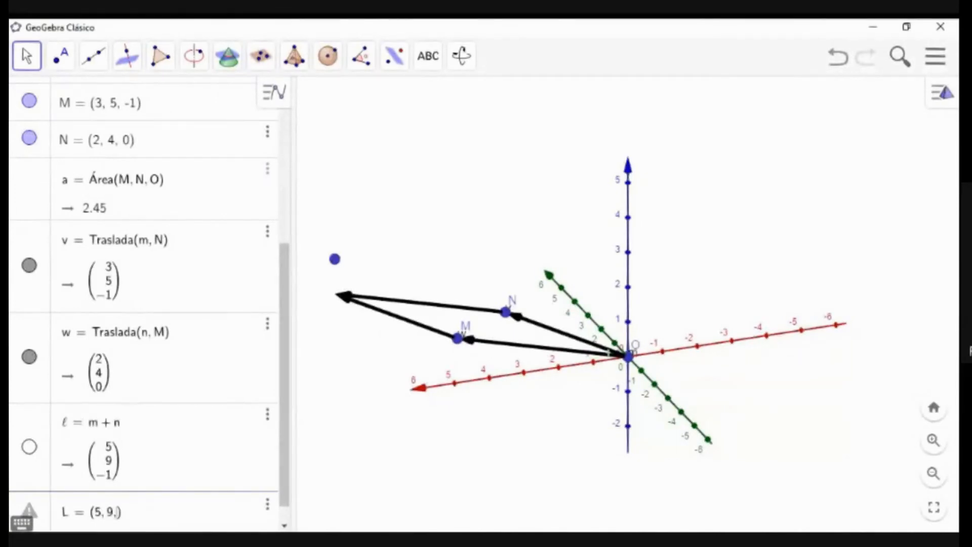
pyautogui.write('-1')
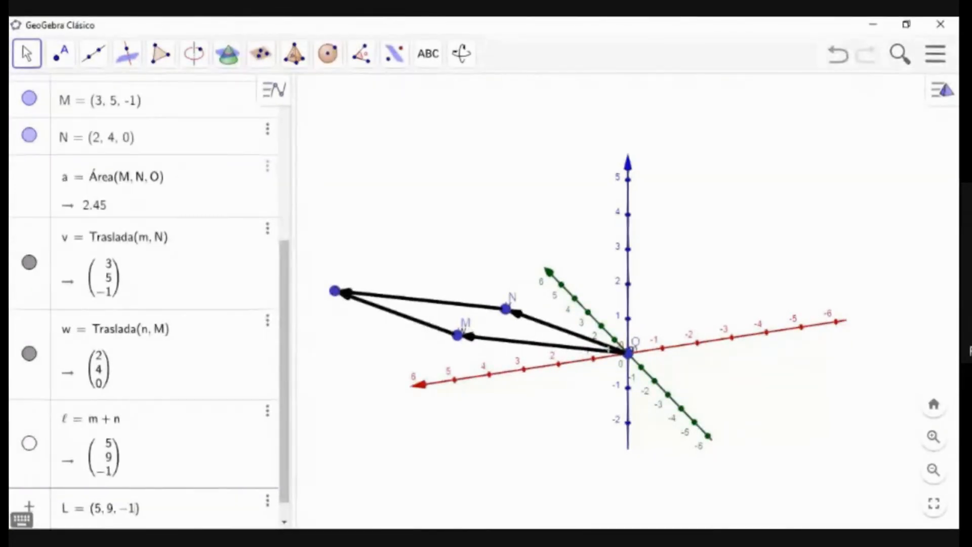
pyautogui.press('Return')
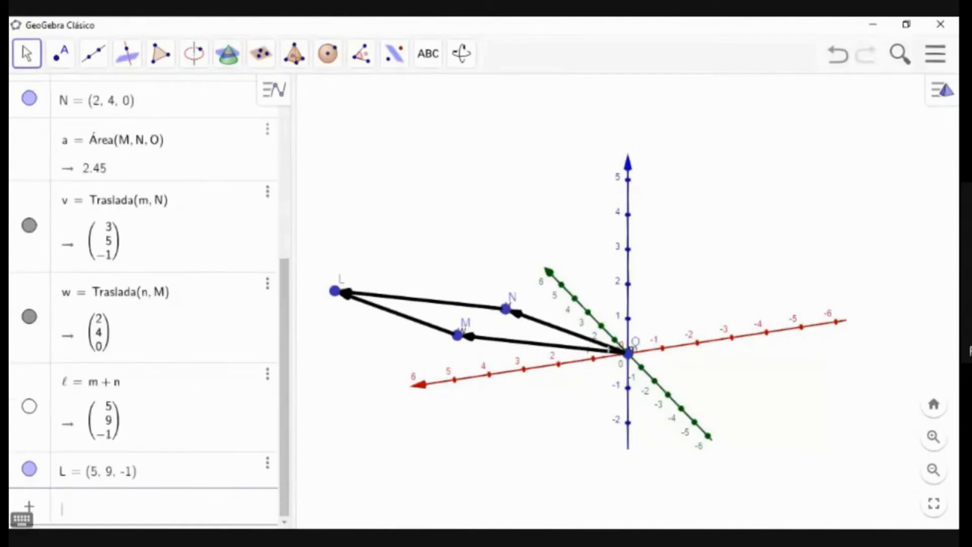
# - Start a new Área command in its initial-to-final vertex form and remove the ellipsis before the final vertex placeholder
pyautogui.click(284, 393)
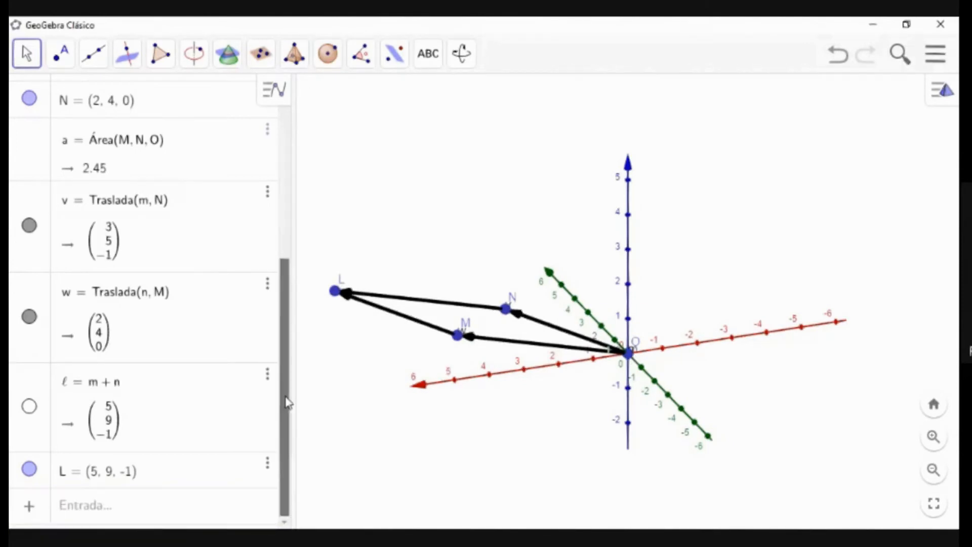
pyautogui.click(131, 517)
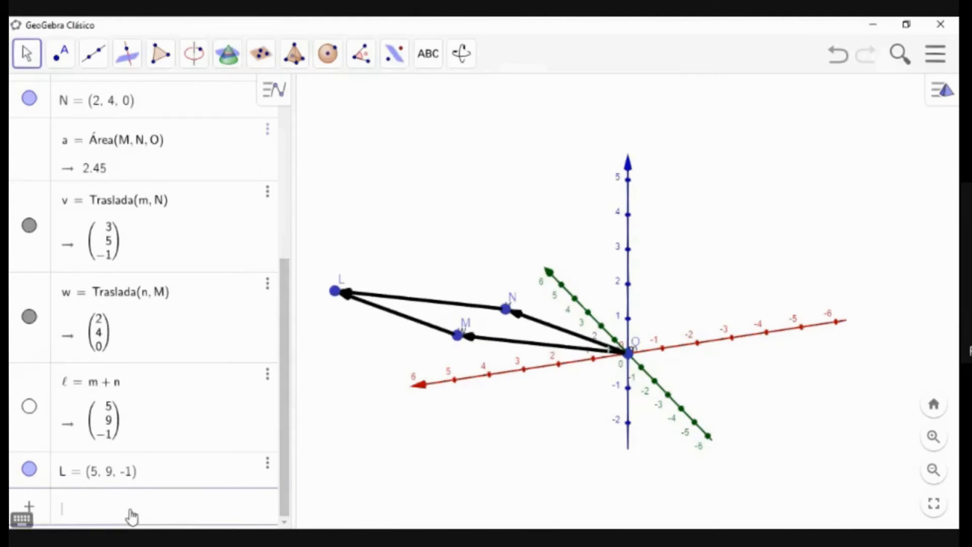
pyautogui.write('Area')
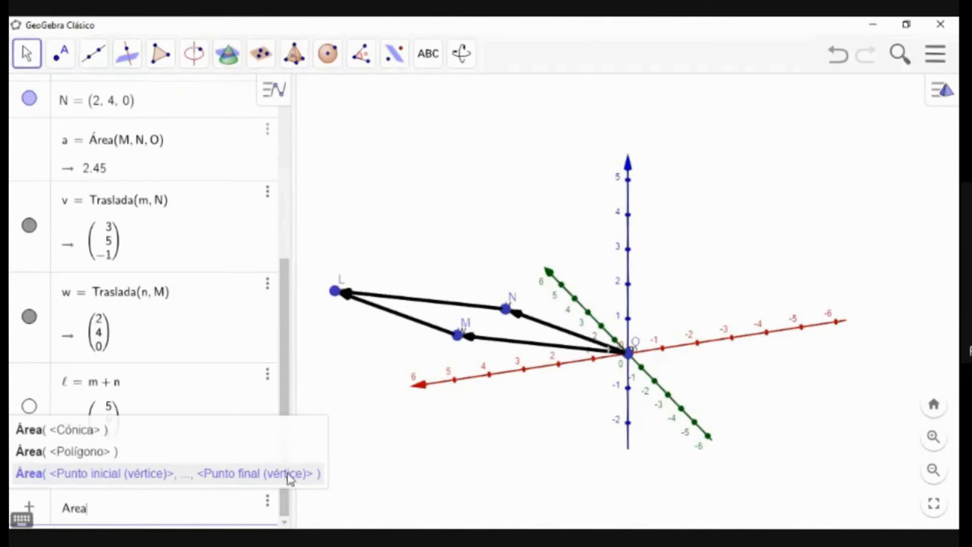
pyautogui.click(67, 477)
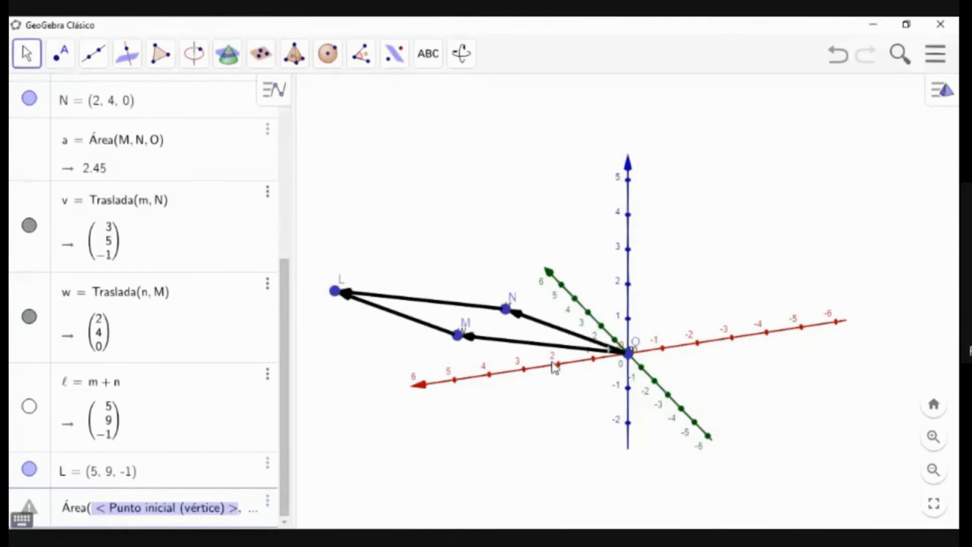
pyautogui.press('End')
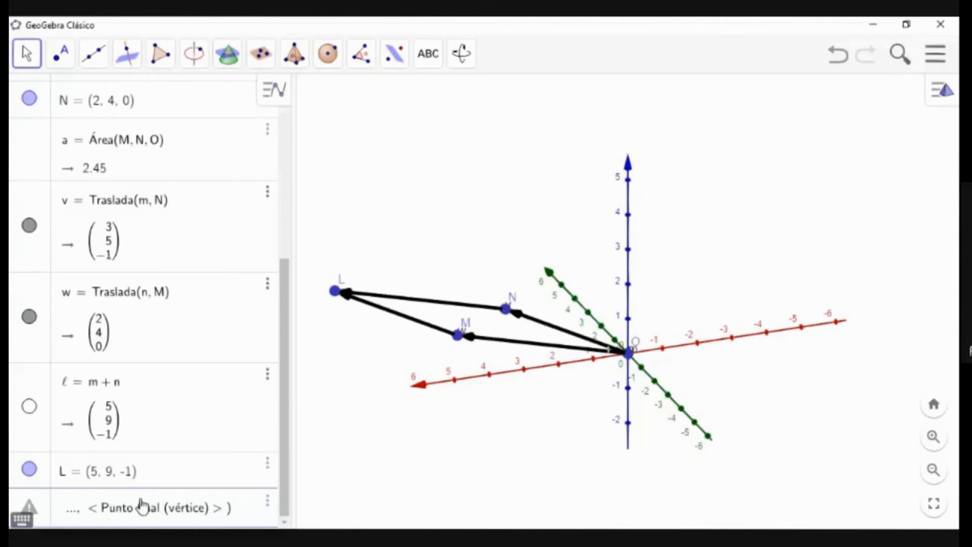
pyautogui.click(196, 504)
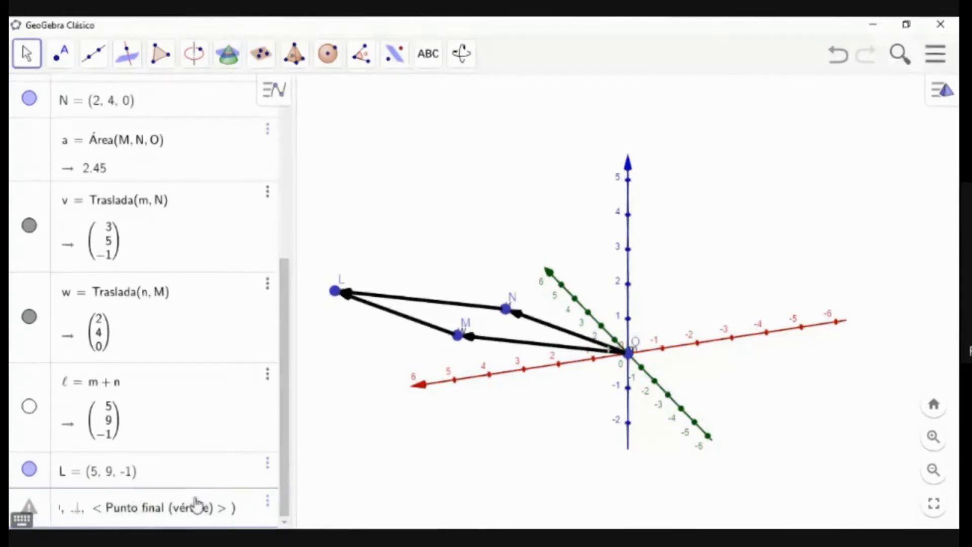
pyautogui.click(196, 505)
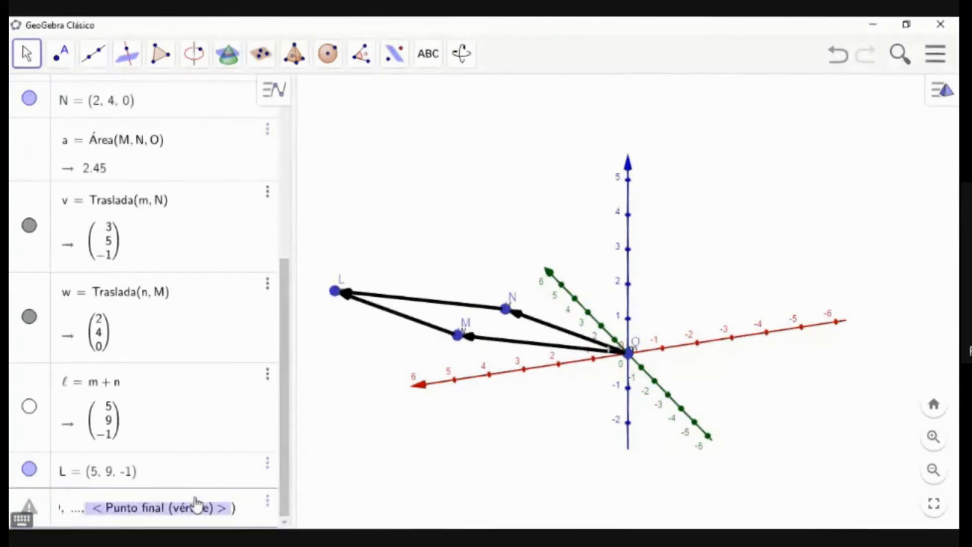
pyautogui.click(82, 510)
pyautogui.press('BackSpace')
pyautogui.press('BackSpace')
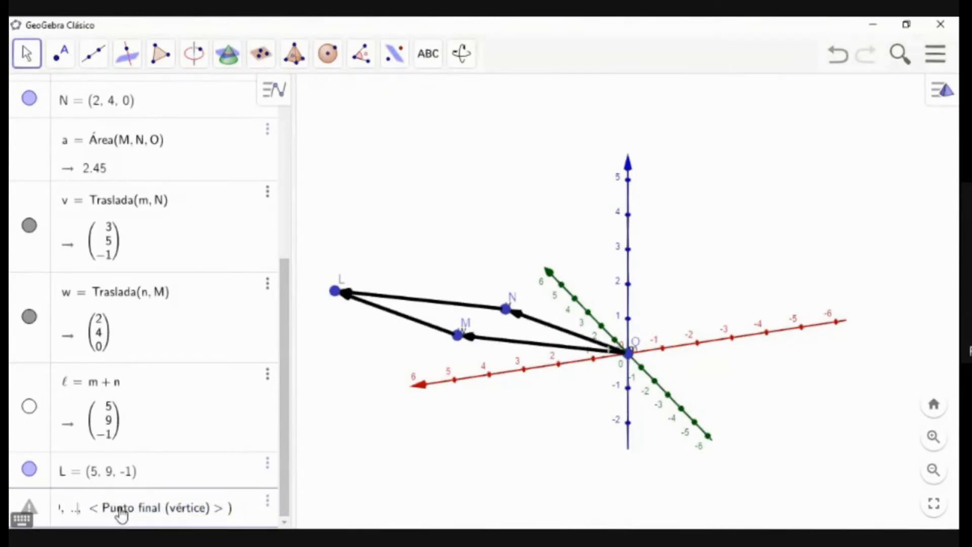
# - Complete the Área command with the vertices O, M and L
pyautogui.write('O, ')
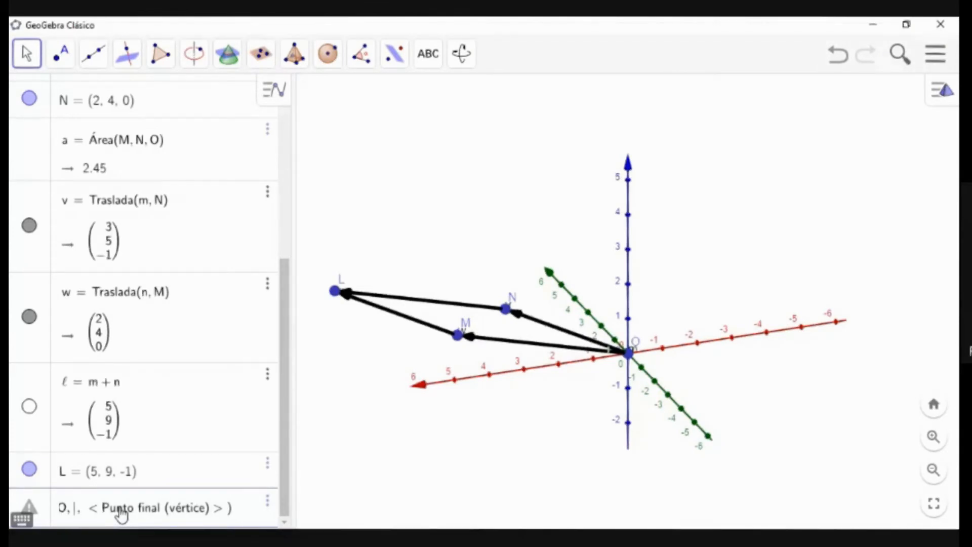
pyautogui.write('m')
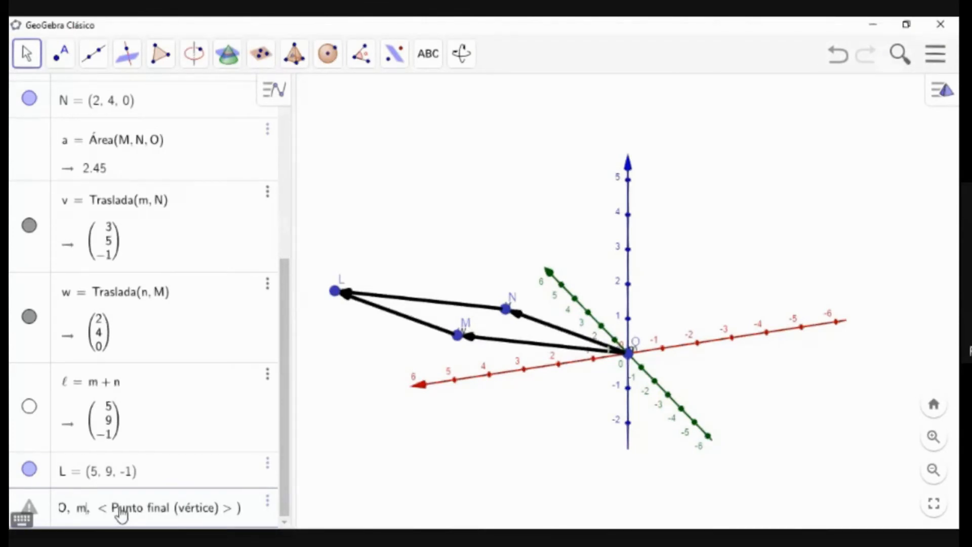
pyautogui.press('BackSpace')
pyautogui.write('M')
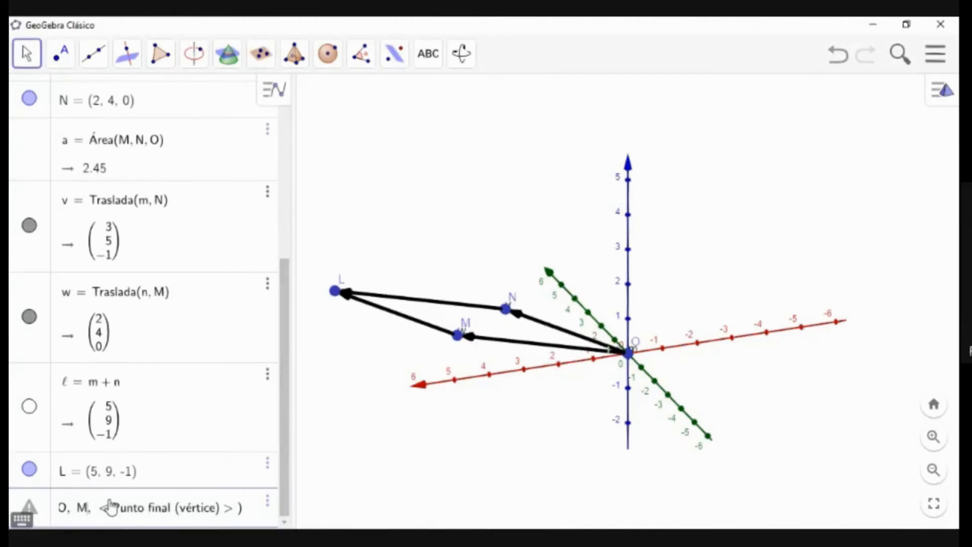
pyautogui.click(111, 506)
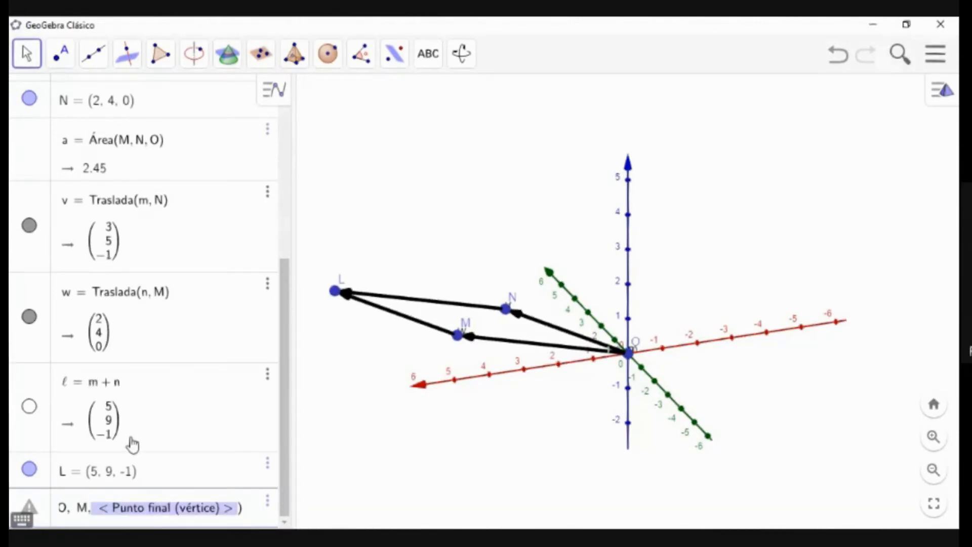
pyautogui.write('L')
pyautogui.press('Return')
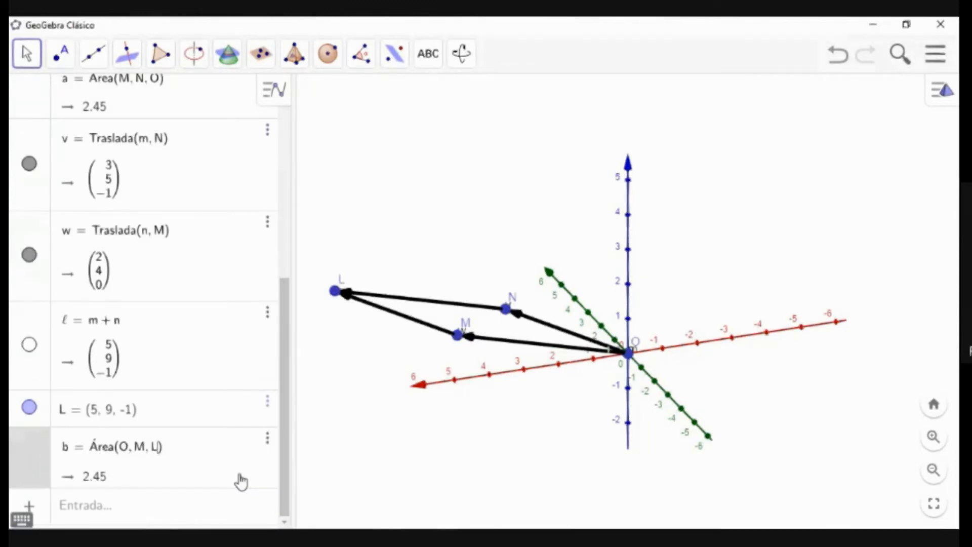
# - Add N as the fourth vertex of Área(O, M, L) to compute the area of the whole parallelogram
pyautogui.write(', ')
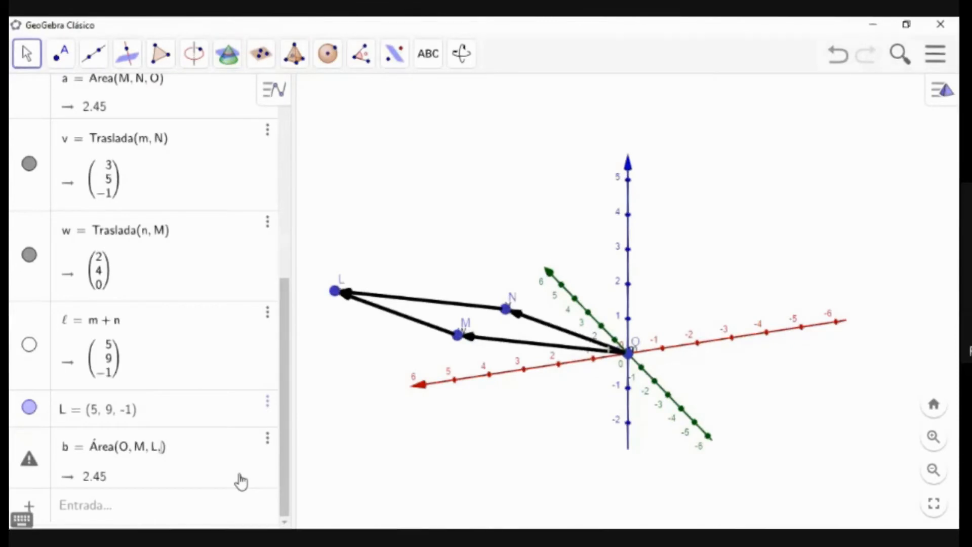
pyautogui.write('n')
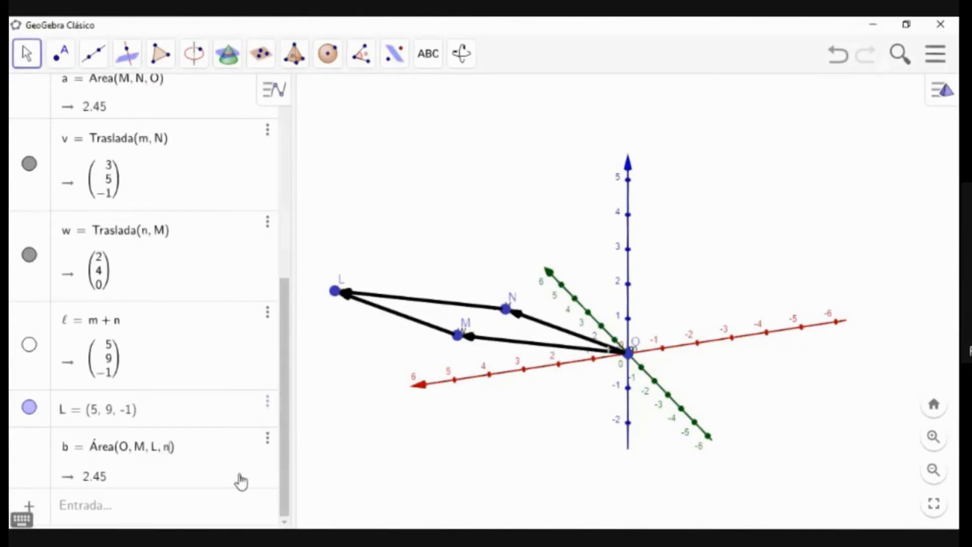
pyautogui.press('BackSpace')
pyautogui.write('N')
pyautogui.press('Return')
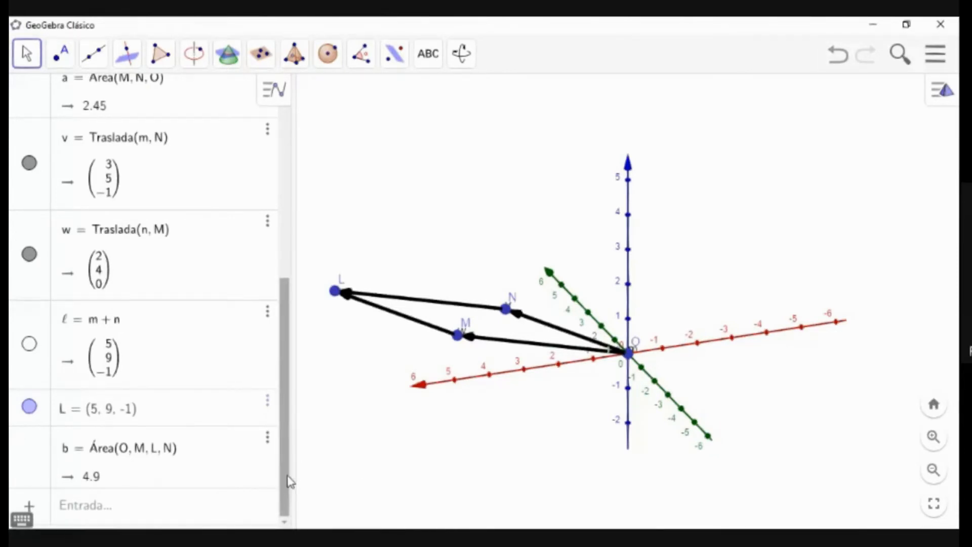
# - Review the definitions and compare the cross product's norm Nu with triangle area a and parallelogram area b
pyautogui.scroll(1, 291, 466)
pyautogui.moveTo(291, 464); pyautogui.dragTo(276, 346)
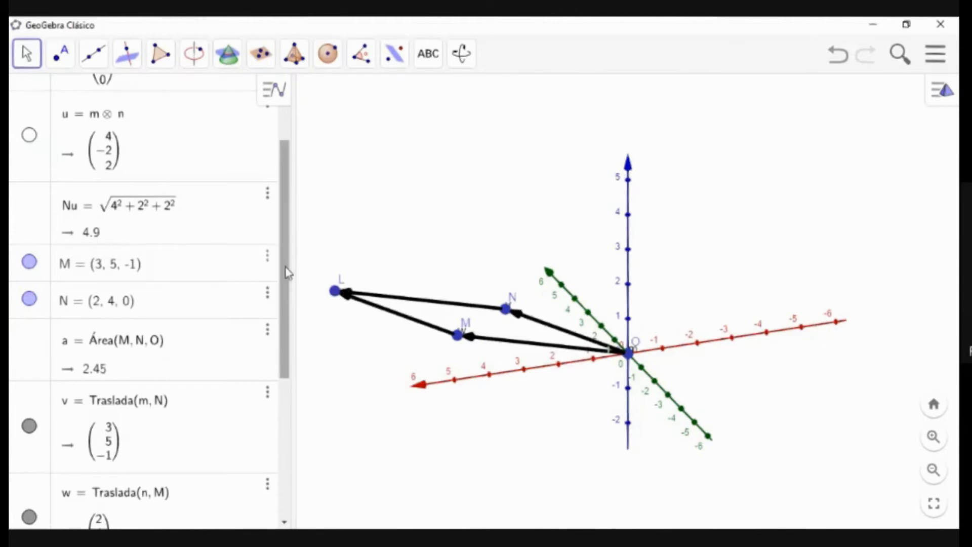
pyautogui.moveTo(288, 273); pyautogui.dragTo(310, 449)
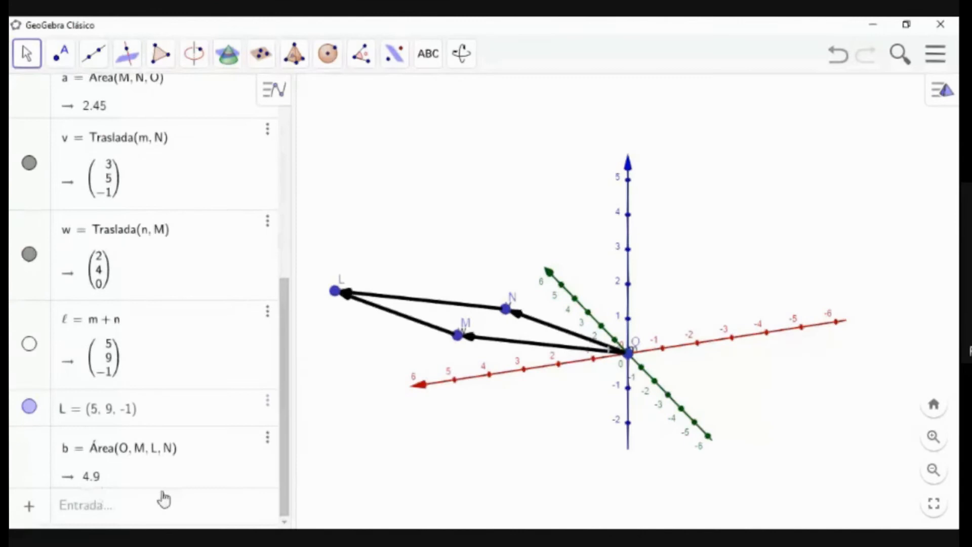
pyautogui.click(178, 510)
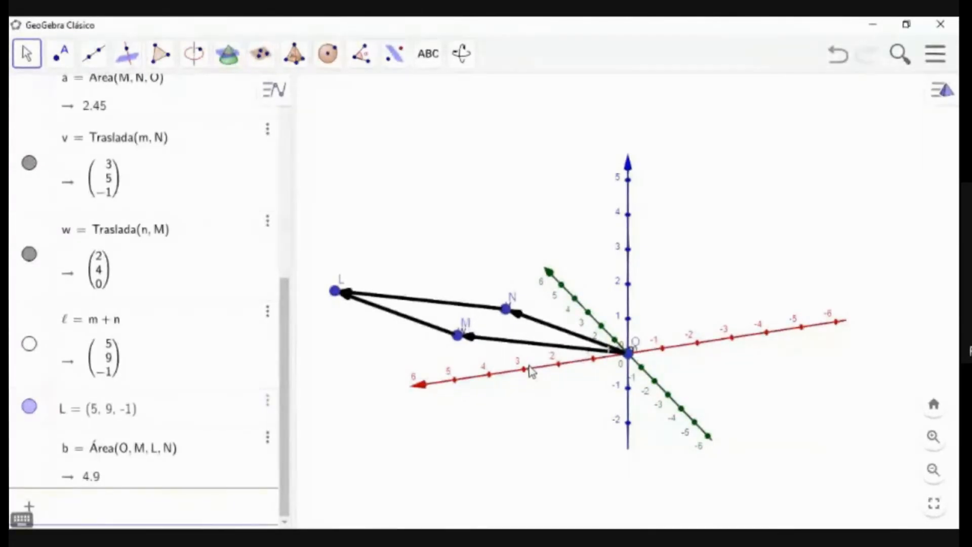
pyautogui.moveTo(285, 381); pyautogui.dragTo(284, 184)
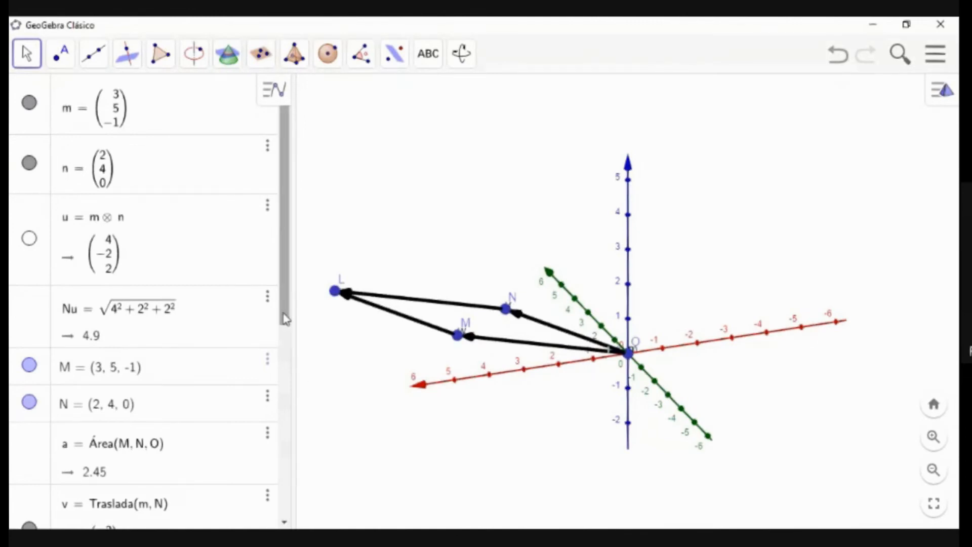
pyautogui.moveTo(284, 315); pyautogui.dragTo(283, 358)
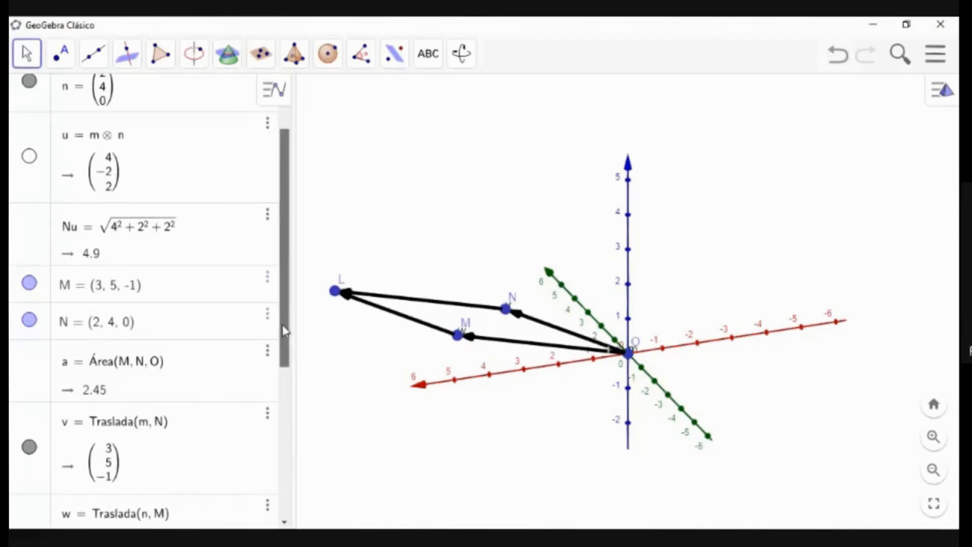
pyautogui.moveTo(282, 330); pyautogui.dragTo(300, 479)
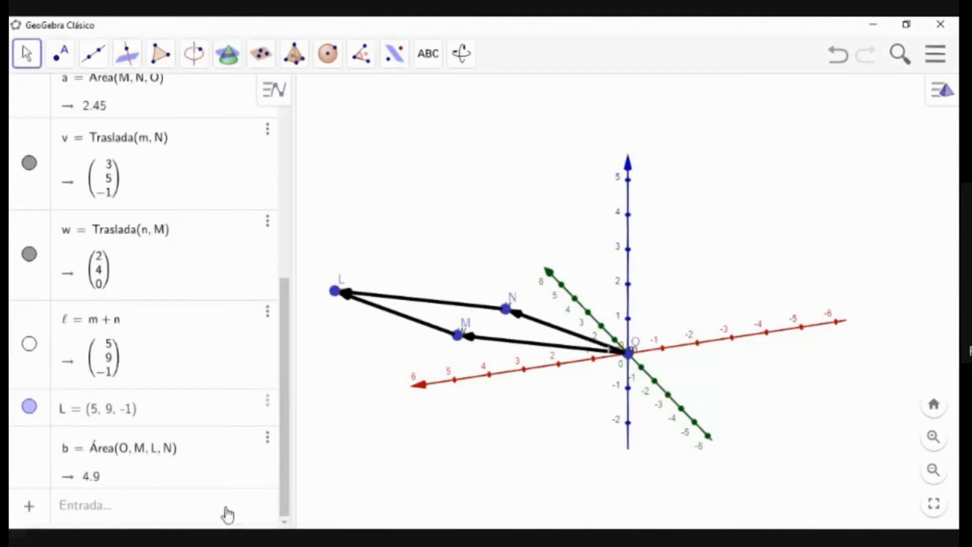
pyautogui.moveTo(291, 481); pyautogui.dragTo(294, 455)
pyautogui.scroll(3, 123, 291)
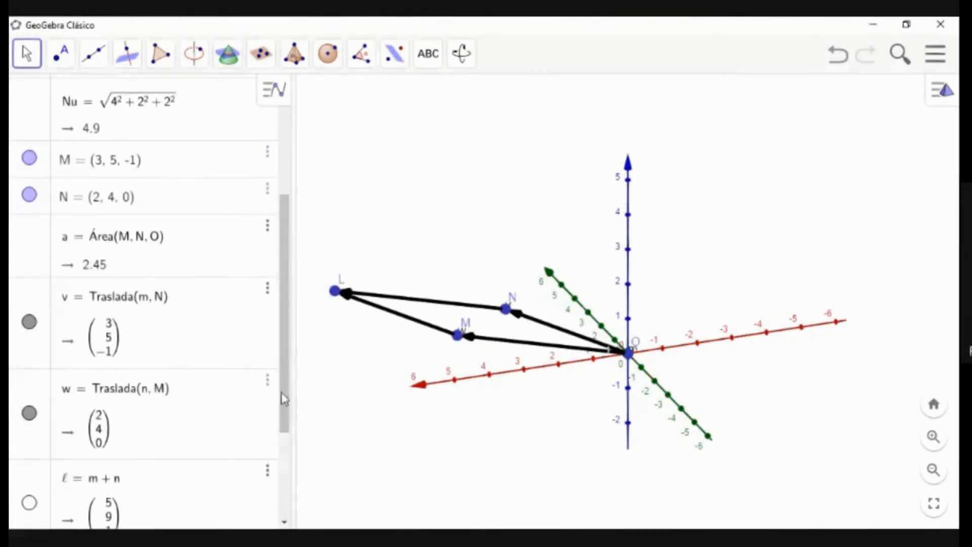
pyautogui.moveTo(284, 398); pyautogui.dragTo(289, 325)
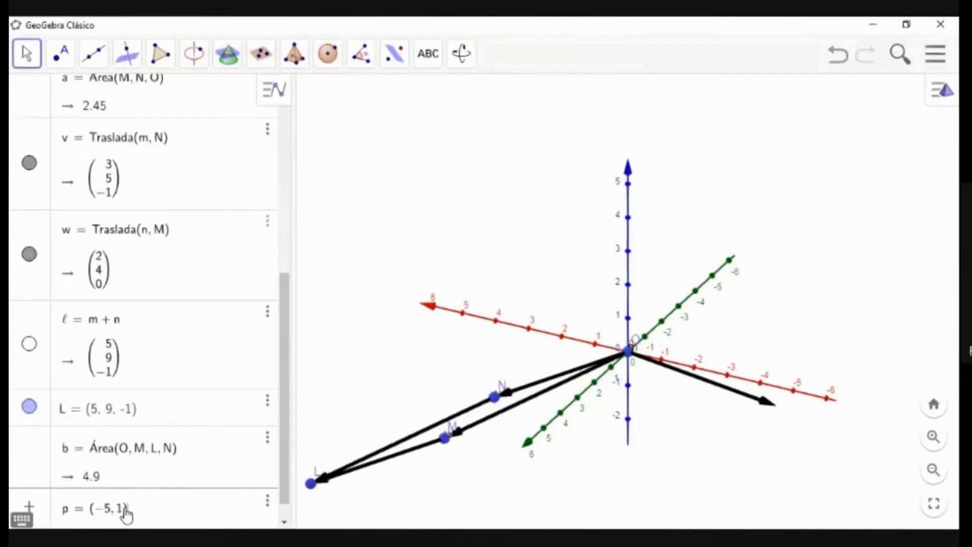
# - Replace the second coordinate of p with 4 and add a third coordinate to define the vector p = (-5, 4, 0)
pyautogui.moveTo(130, 510); pyautogui.dragTo(136, 510)
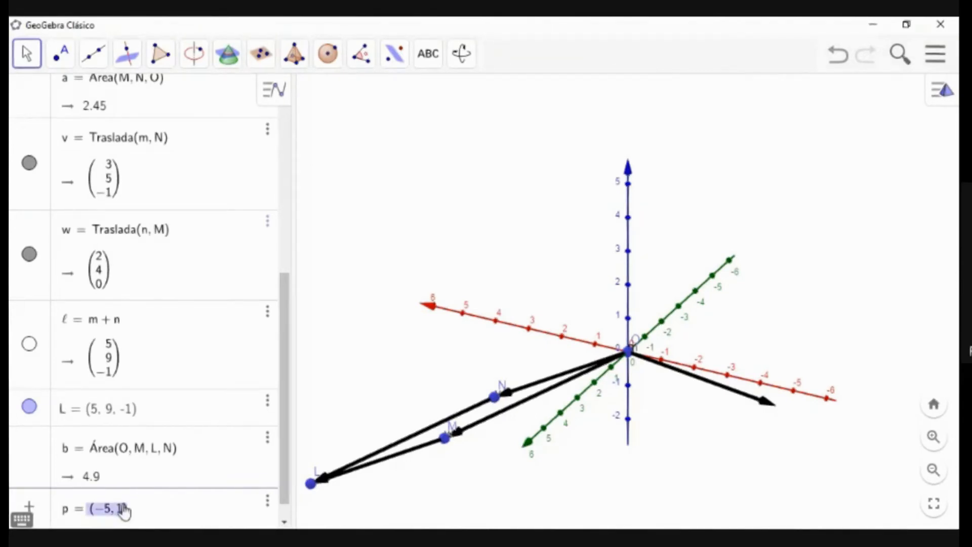
pyautogui.click(123, 508)
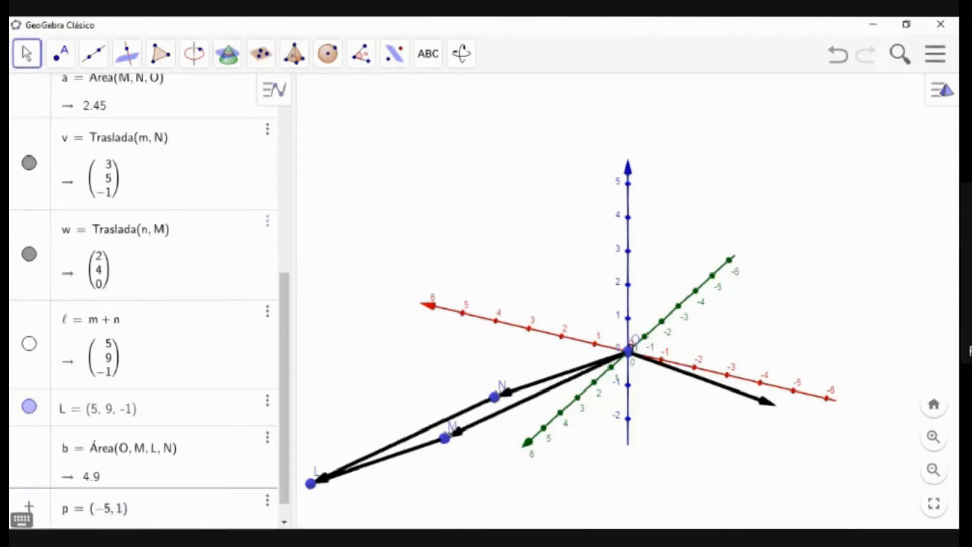
pyautogui.press('BackSpace')
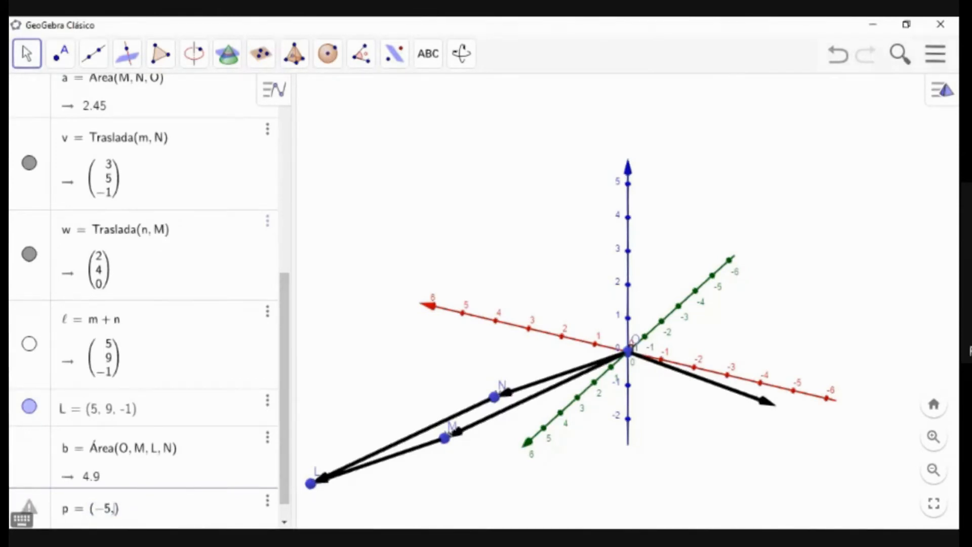
pyautogui.write('4')
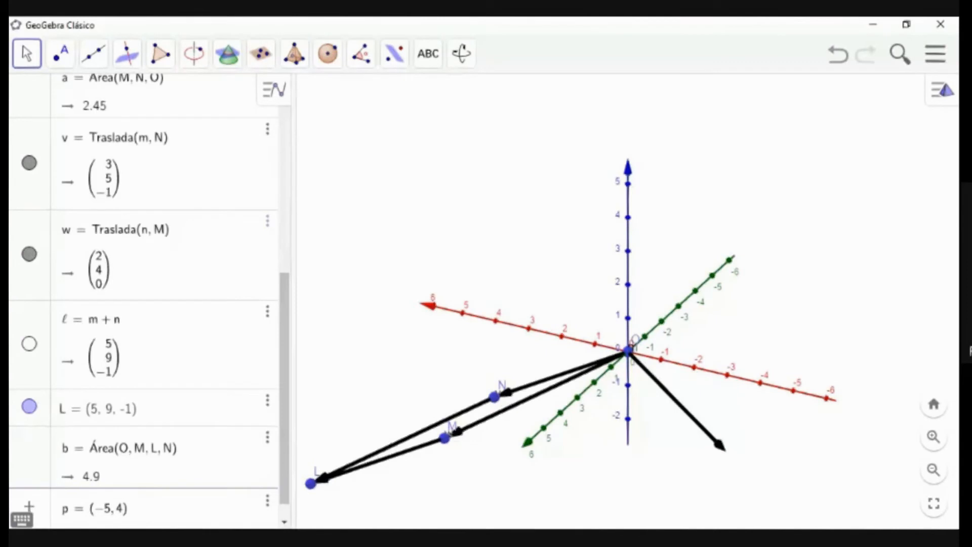
pyautogui.write(', 0')
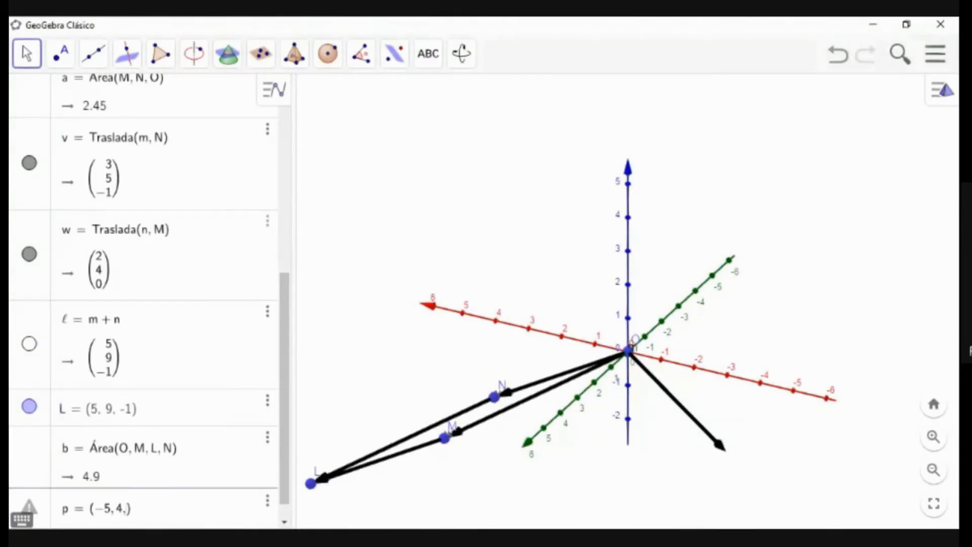
pyautogui.press('Return')
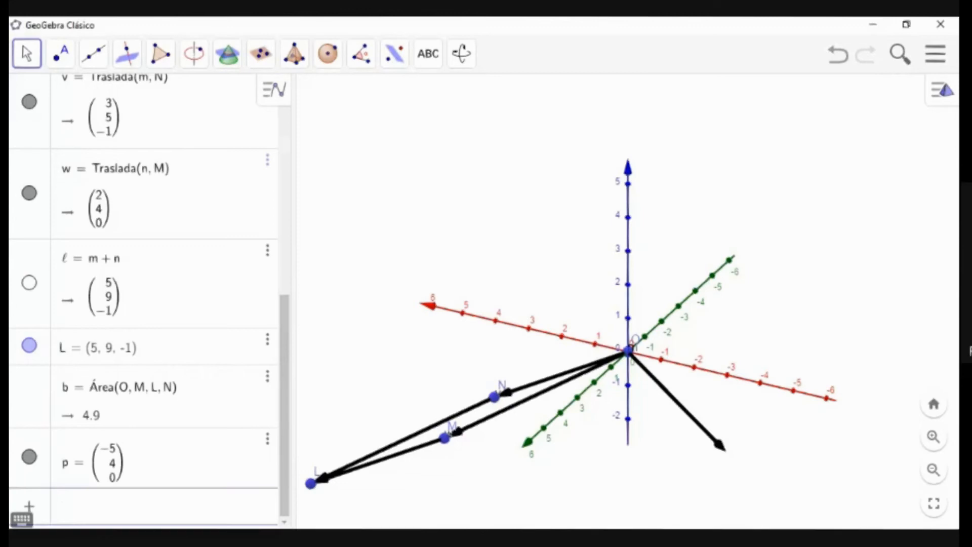
# - Start a ProductoEscalar command on a new entry line with p as its first vector
pyautogui.moveTo(621, 454); pyautogui.dragTo(624, 425)
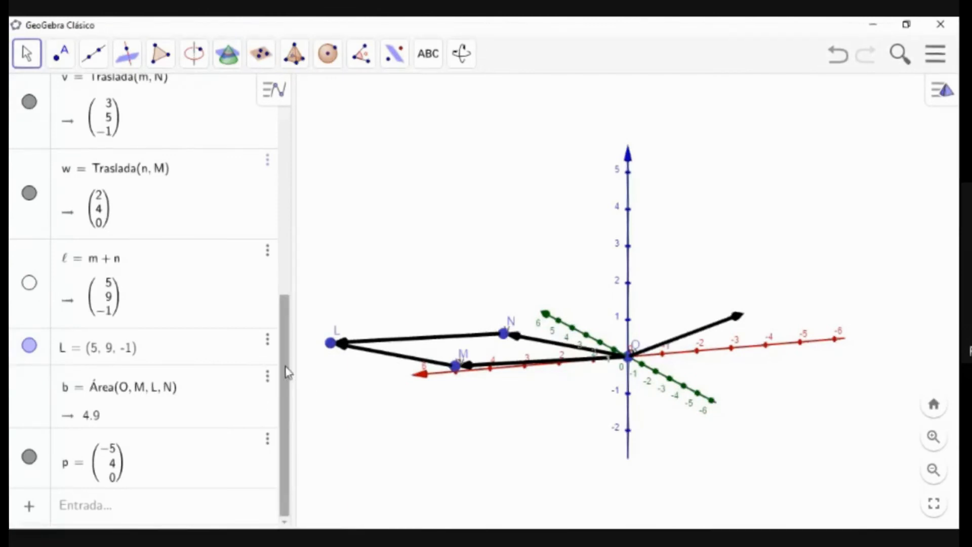
pyautogui.moveTo(287, 369); pyautogui.dragTo(280, 149)
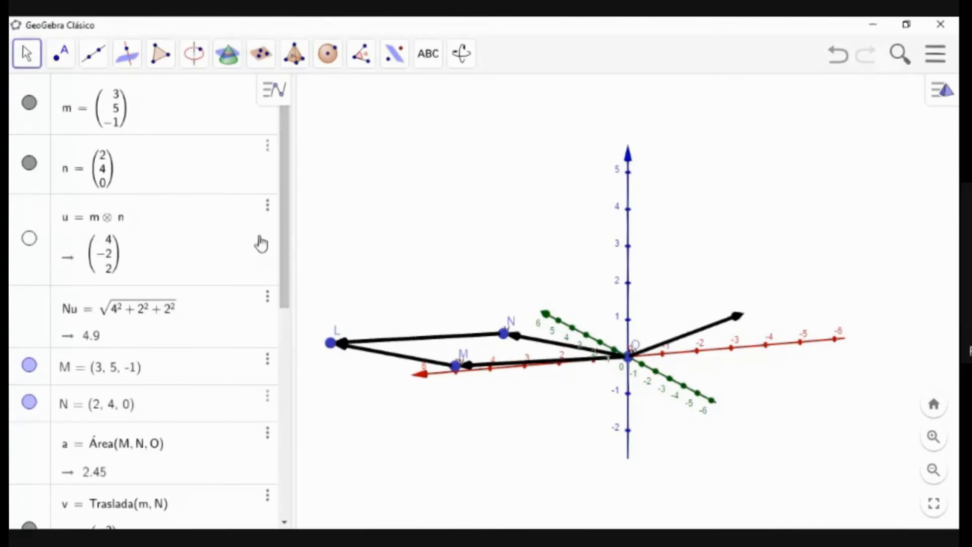
pyautogui.moveTo(285, 244); pyautogui.dragTo(284, 278)
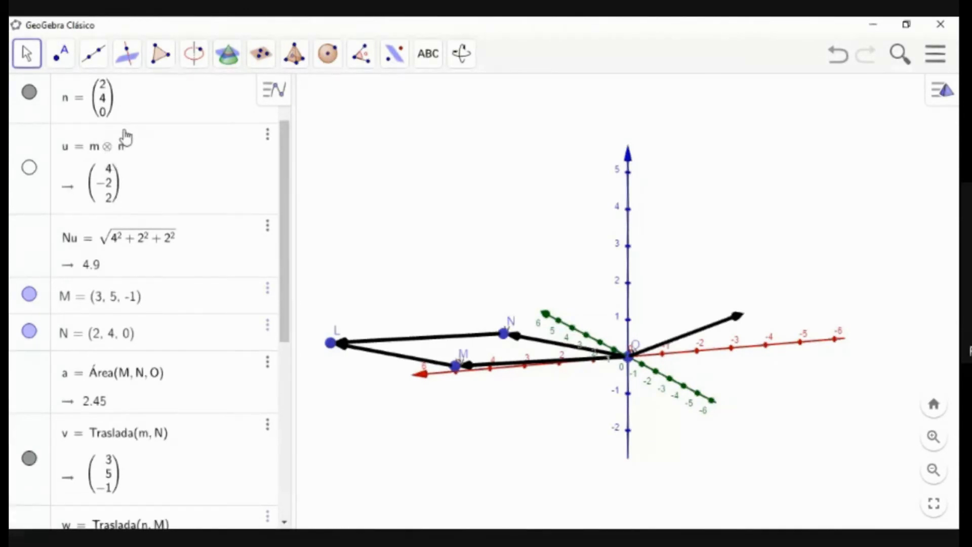
pyautogui.scroll(-7, 151, 405)
pyautogui.click(162, 515)
pyautogui.write('Produc')
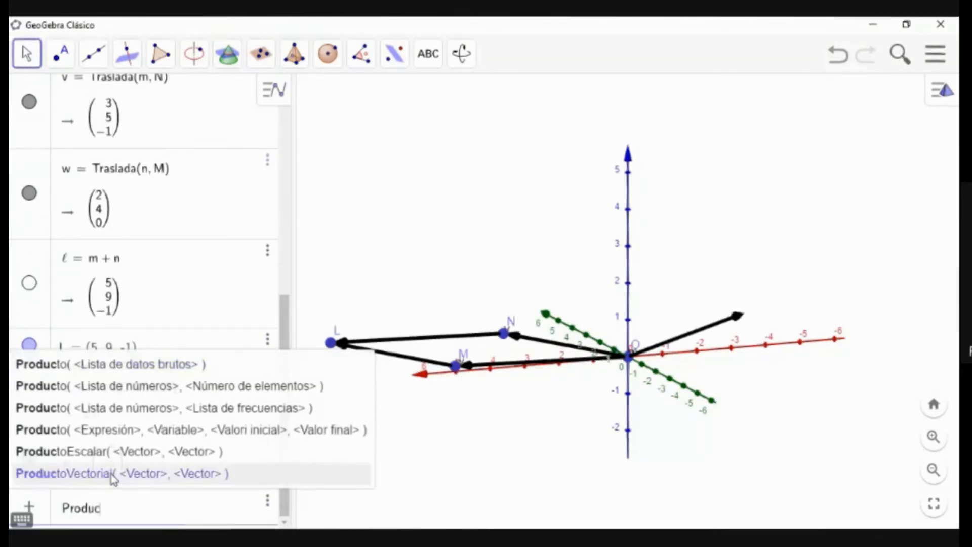
pyautogui.click(111, 451)
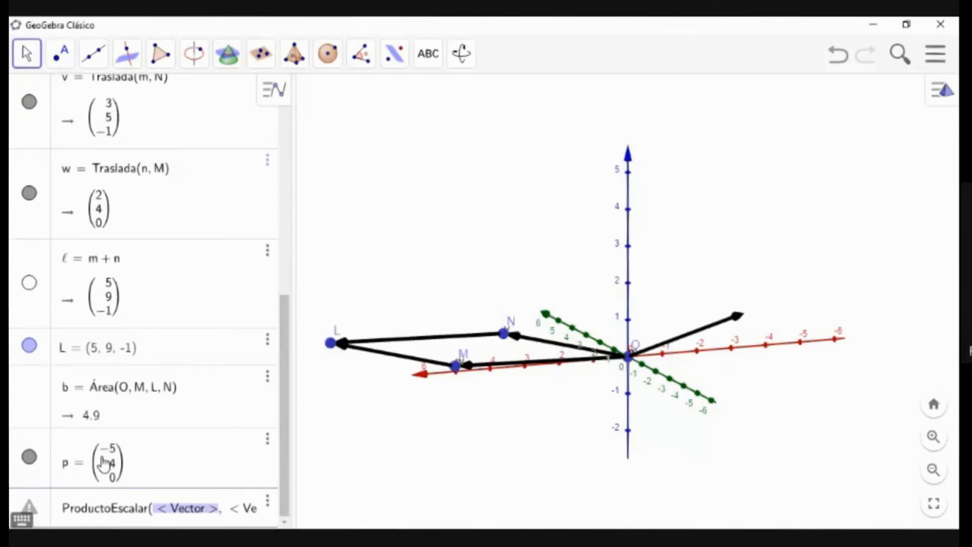
pyautogui.write('p,')
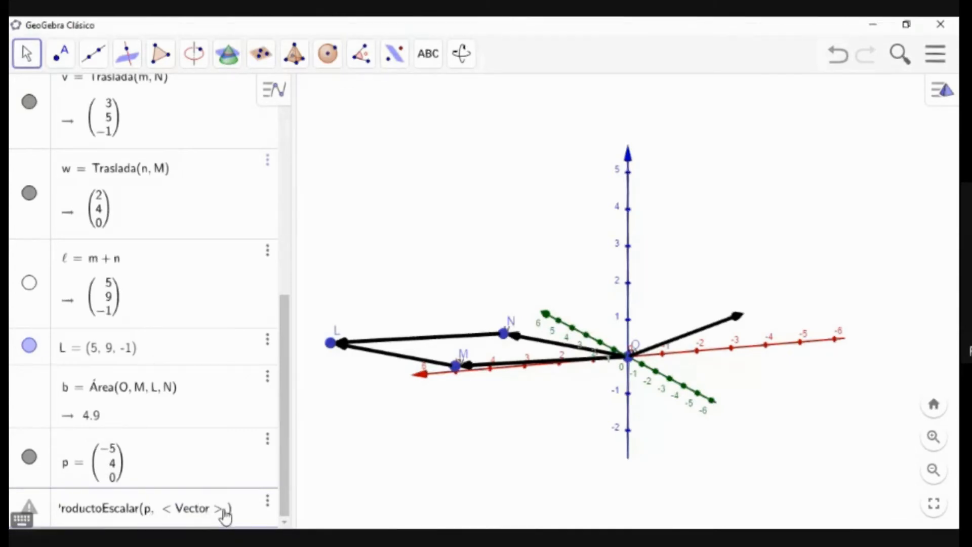
# - Replace the second vector placeholder with u to compute the scalar product of p and the cross product vector
pyautogui.press('BackSpace')
pyautogui.press('BackSpace')
pyautogui.press('BackSpace')
pyautogui.press('BackSpace')
pyautogui.press('BackSpace')
pyautogui.press('BackSpace')
pyautogui.press('BackSpace')
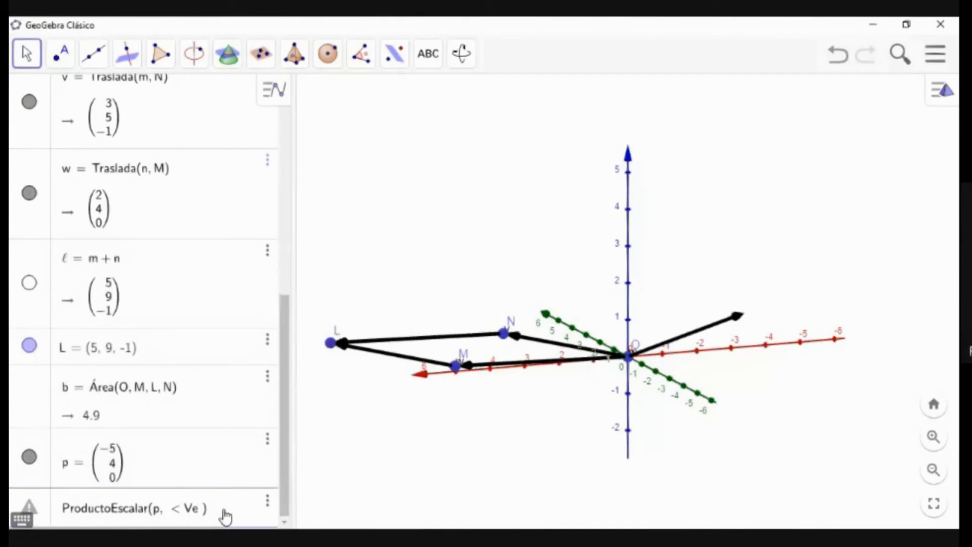
pyautogui.press('BackSpace')
pyautogui.press('BackSpace')
pyautogui.press('BackSpace')
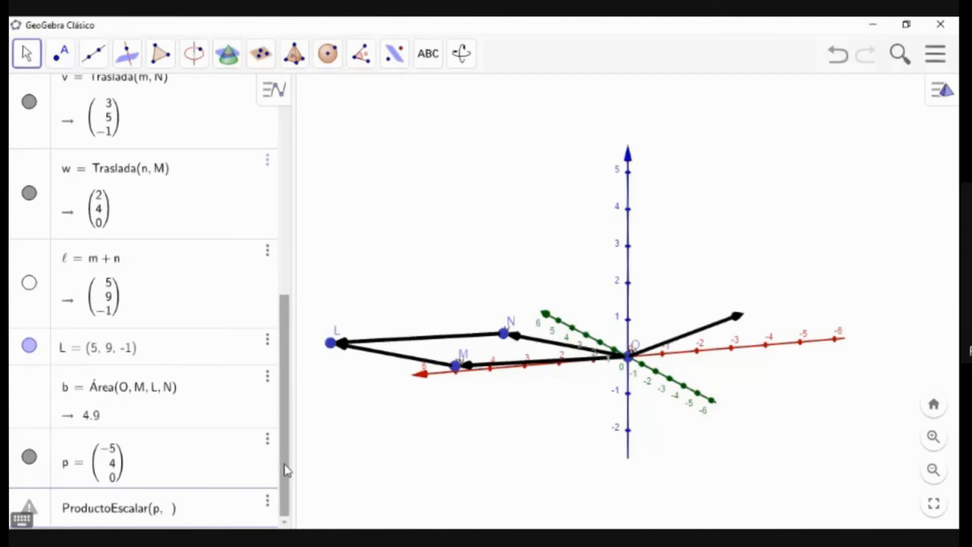
pyautogui.write('u')
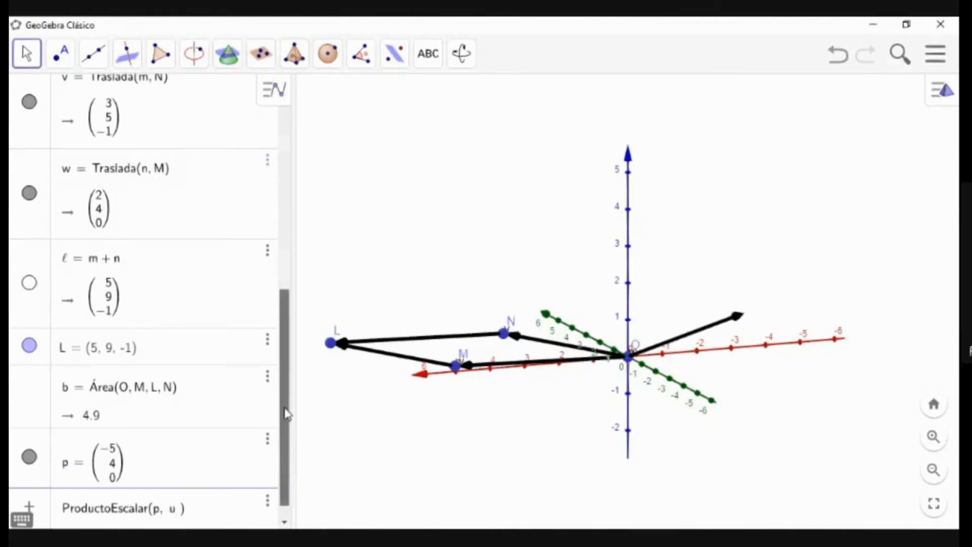
pyautogui.scroll(4, 285, 414)
pyautogui.scroll(5, 287, 380)
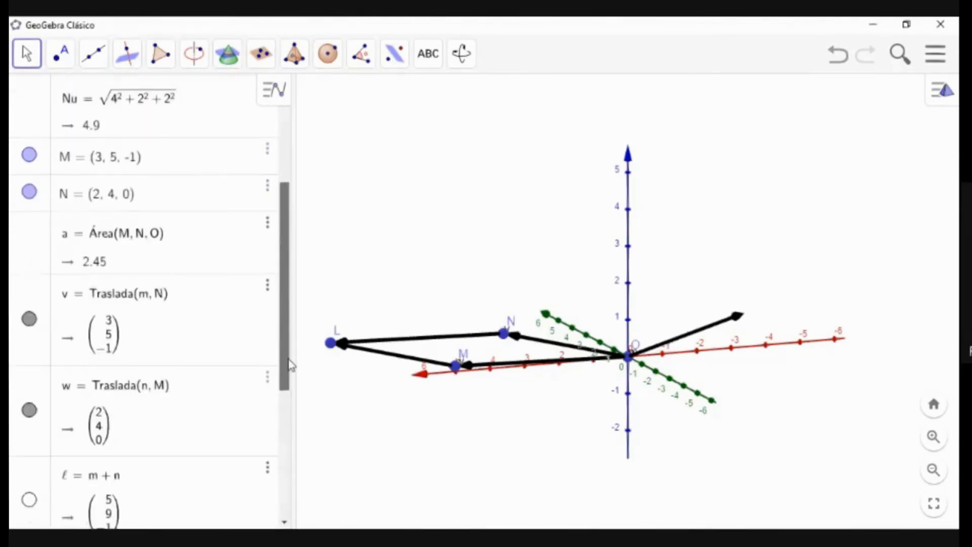
pyautogui.scroll(-10, 287, 302)
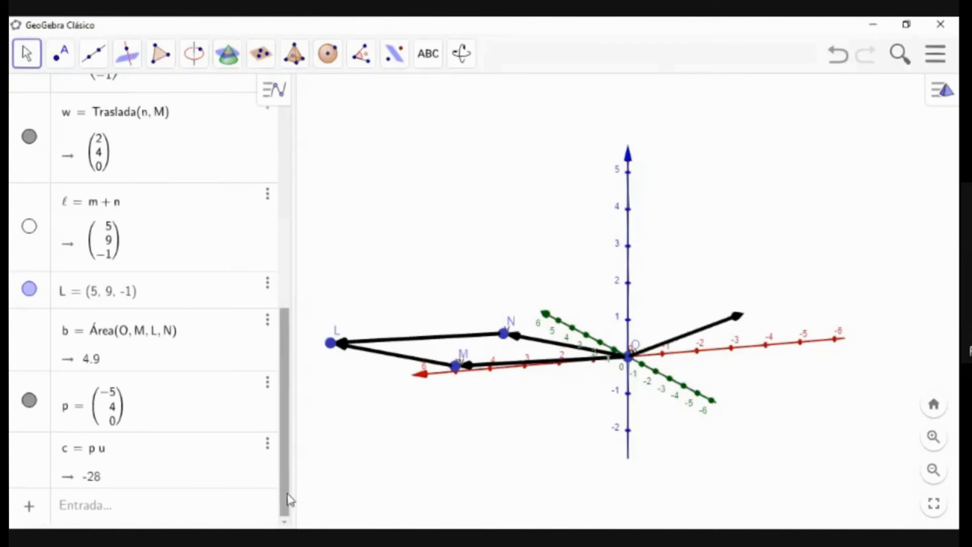
pyautogui.moveTo(289, 499)
pyautogui.mouseDown()
pyautogui.moveTo(287, 491)
pyautogui.moveTo(287, 506)
pyautogui.mouseUp()
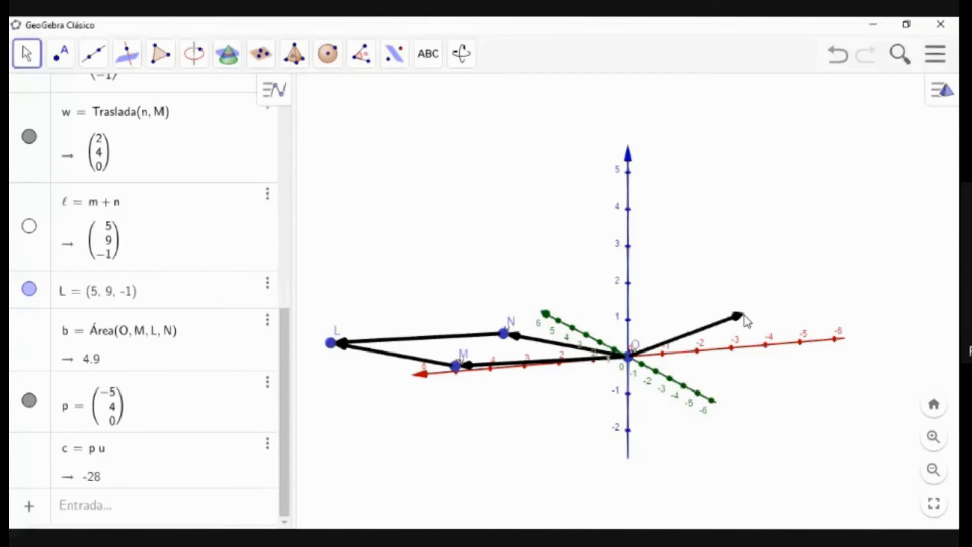
pyautogui.moveTo(763, 393); pyautogui.dragTo(807, 385)
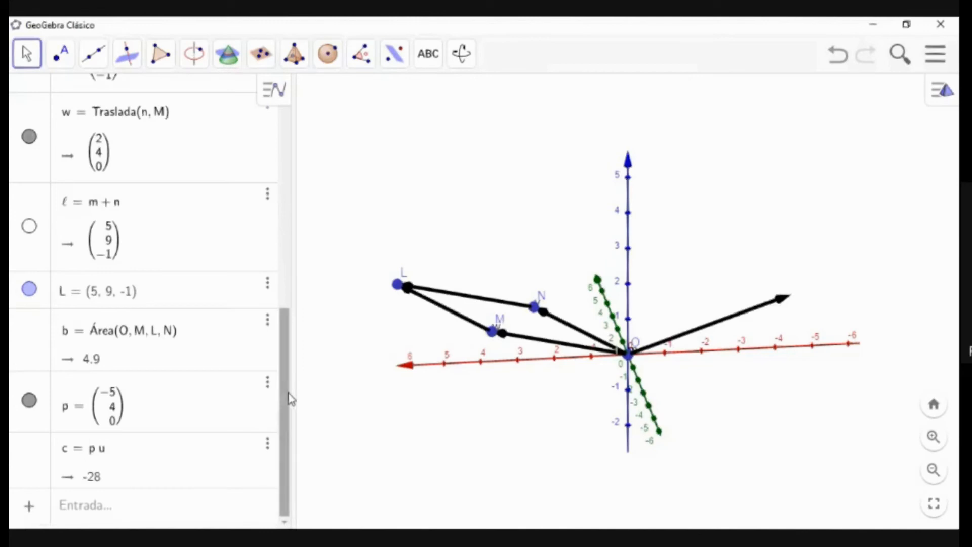
pyautogui.moveTo(289, 398); pyautogui.dragTo(273, 156)
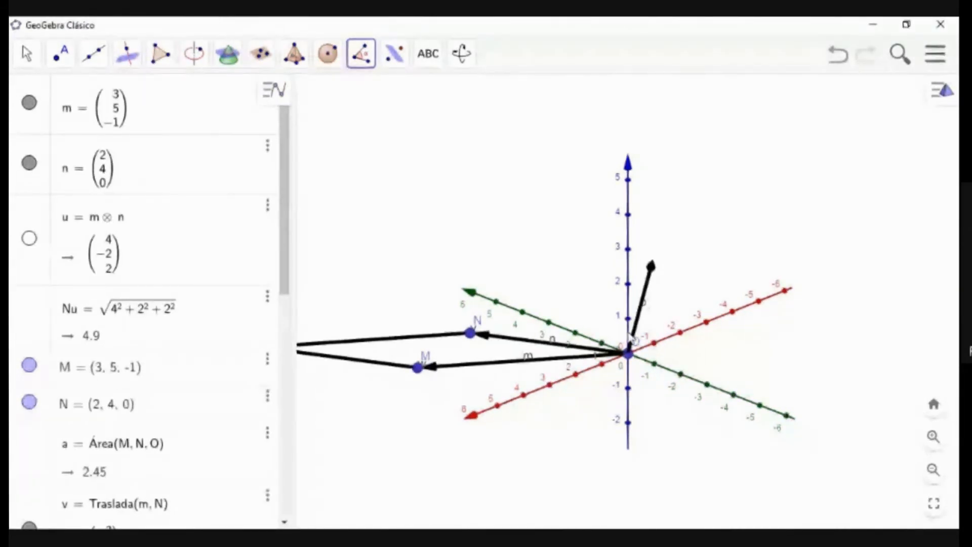
pyautogui.click(661, 322)
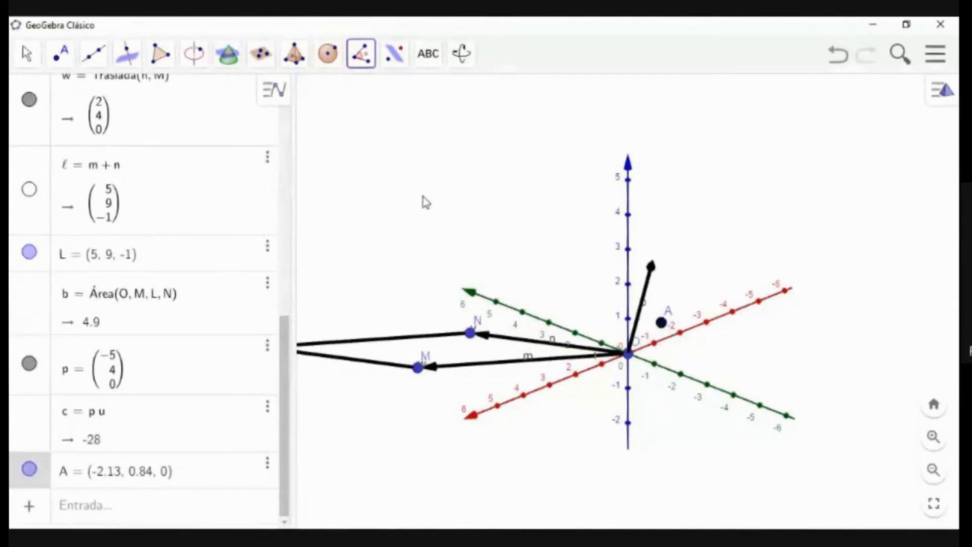
pyautogui.click(268, 464)
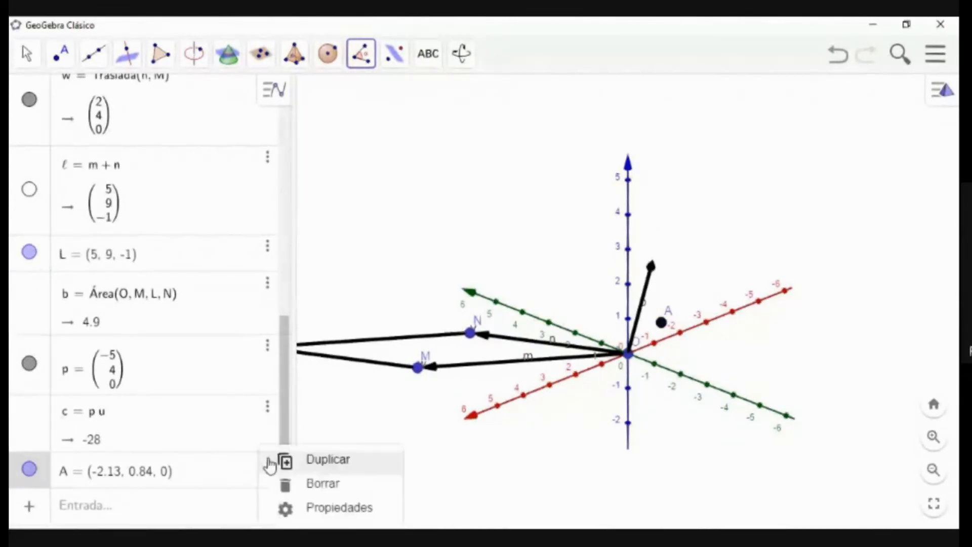
pyautogui.click(309, 485)
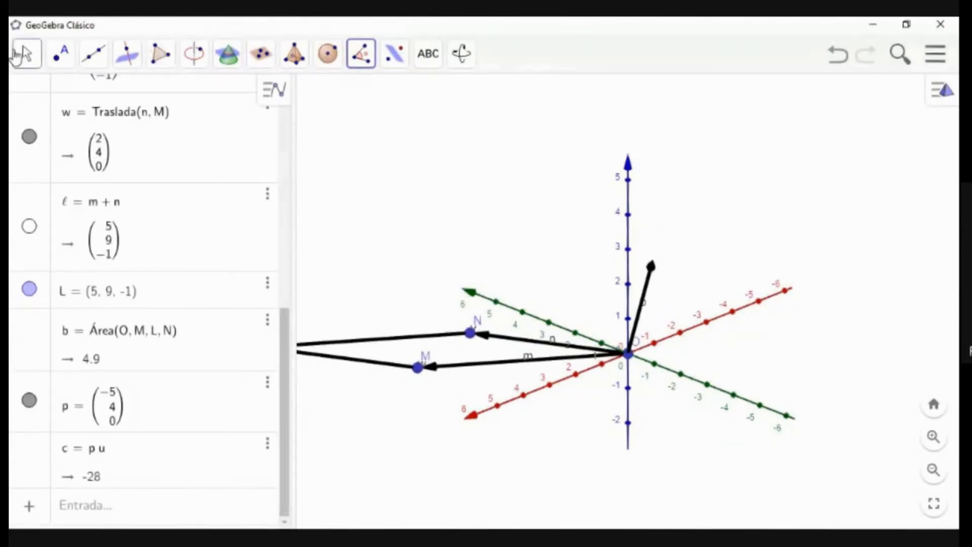
# - Return to the Move tool and turn the 3D view to look at vectors m, n and p from above
pyautogui.click(28, 54)
pyautogui.moveTo(529, 294); pyautogui.dragTo(551, 290)
pyautogui.moveTo(548, 283)
pyautogui.mouseDown()
pyautogui.moveTo(565, 285)
pyautogui.moveTo(560, 272)
pyautogui.mouseUp()
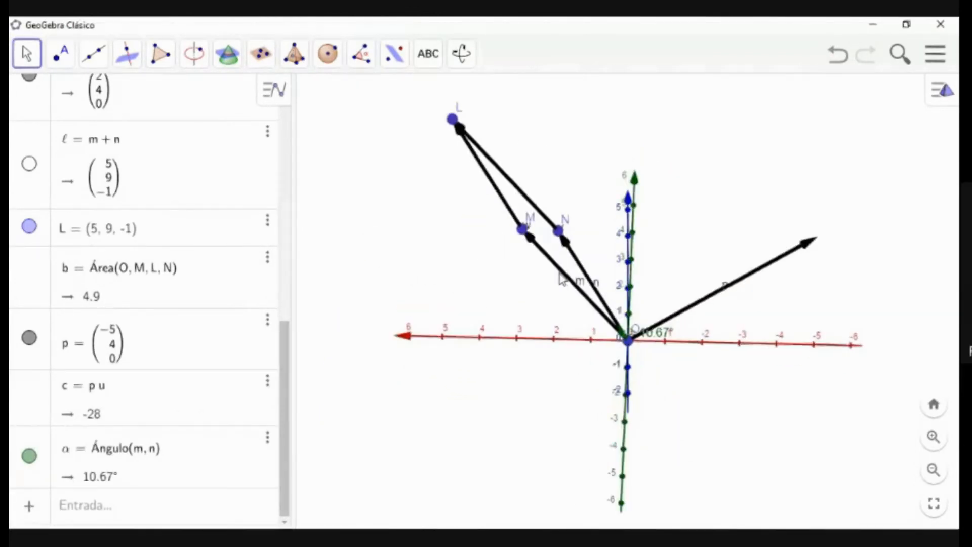
# - Switch to the GeoGebra window and examine from several angles the construction with m and n translated to P and p translated to V
pyautogui.click(71, 531)
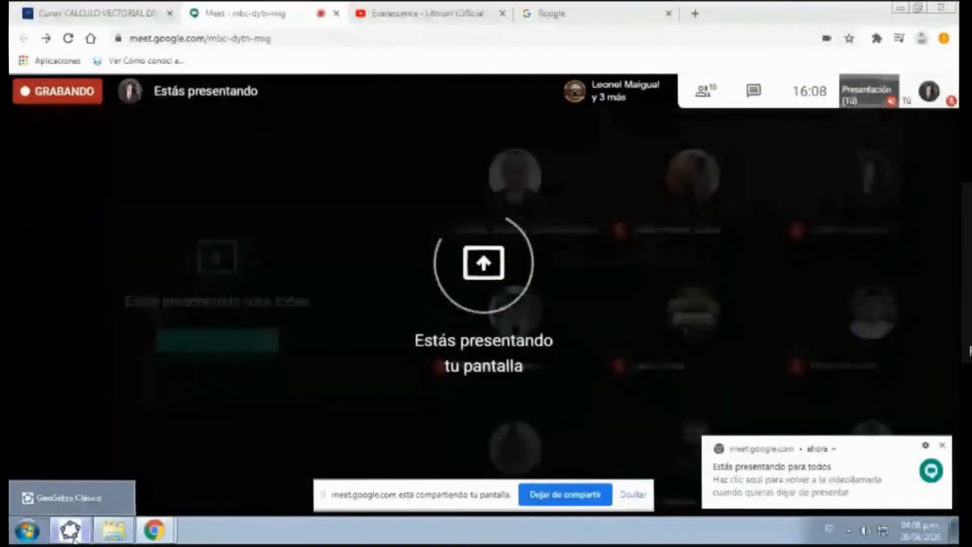
pyautogui.click(71, 531)
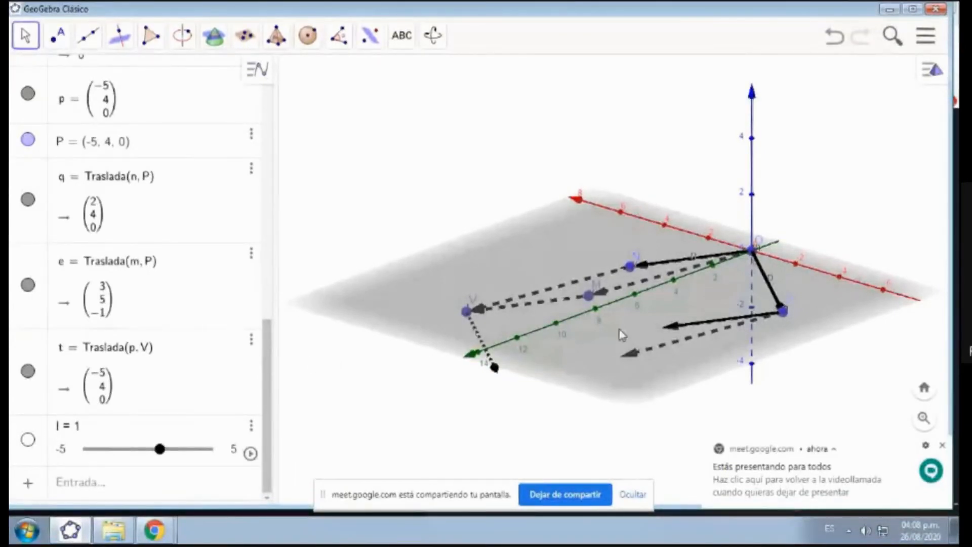
pyautogui.moveTo(606, 342); pyautogui.dragTo(624, 336)
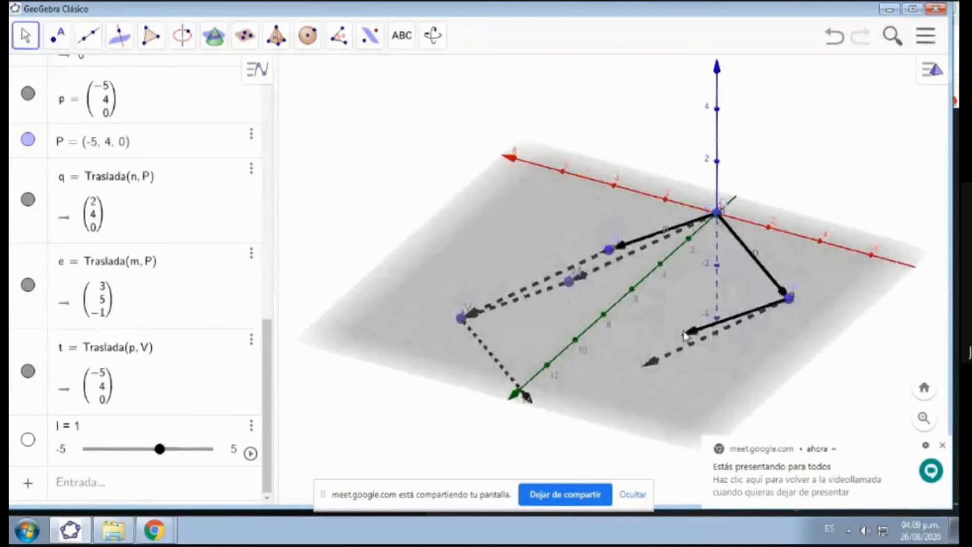
pyautogui.moveTo(567, 284); pyautogui.dragTo(641, 345)
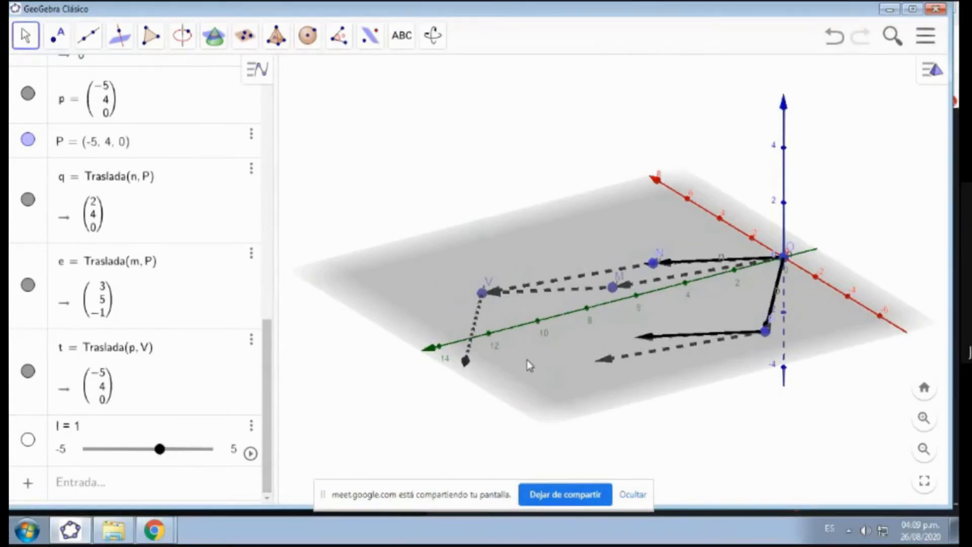
pyautogui.moveTo(550, 371)
pyautogui.mouseDown()
pyautogui.moveTo(564, 380)
pyautogui.moveTo(666, 358)
pyautogui.moveTo(657, 369)
pyautogui.moveTo(570, 354)
pyautogui.moveTo(568, 369)
pyautogui.mouseUp()
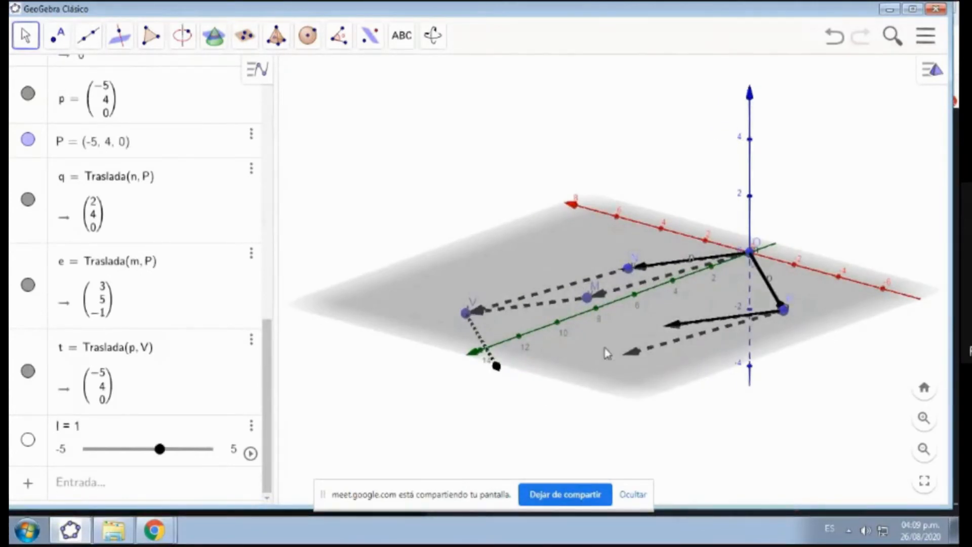
pyautogui.click(219, 479)
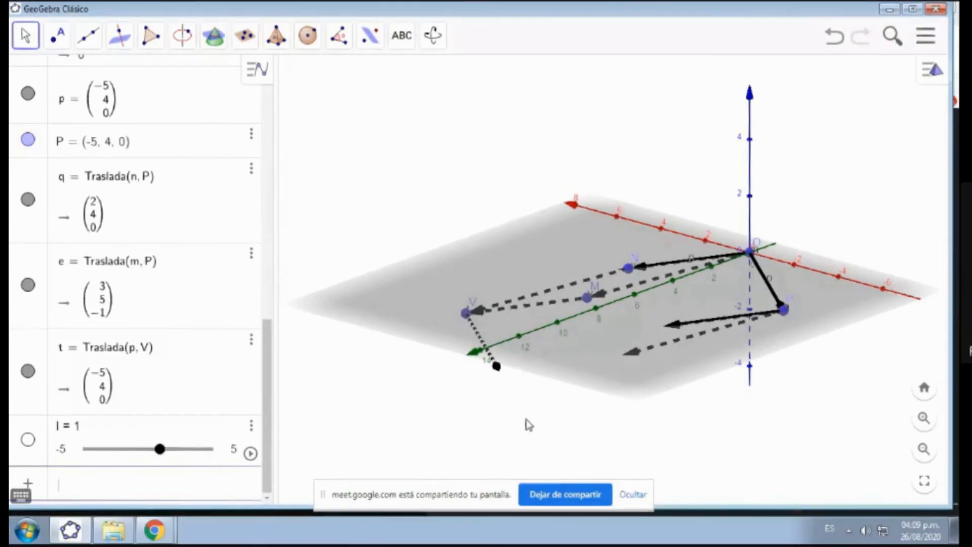
pyautogui.moveTo(585, 425); pyautogui.dragTo(595, 423)
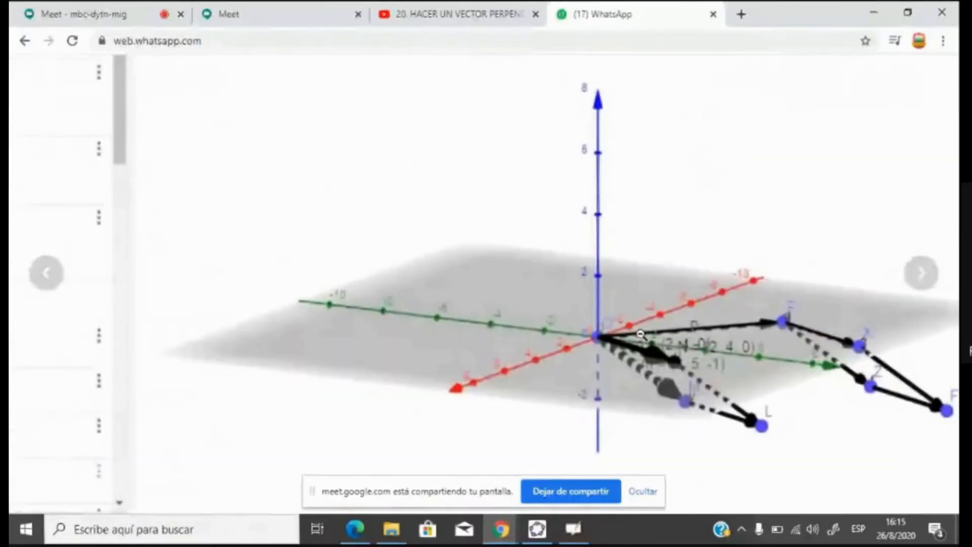
# - Examine the construction image shared in WhatsApp, comparing parallelogram O, M, L, N with P, Z, F, X and their area definitions, and dismiss the notification
pyautogui.click(641, 334)
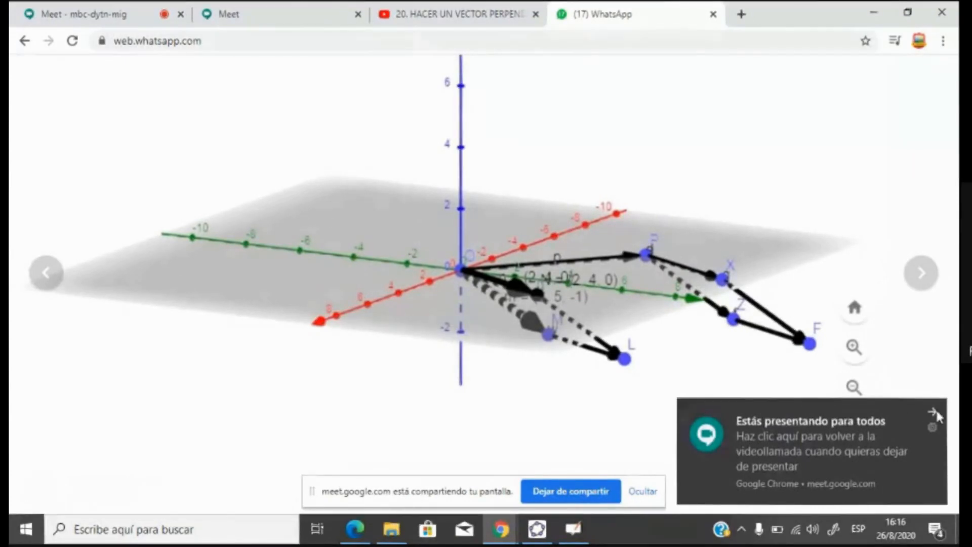
pyautogui.click(933, 410)
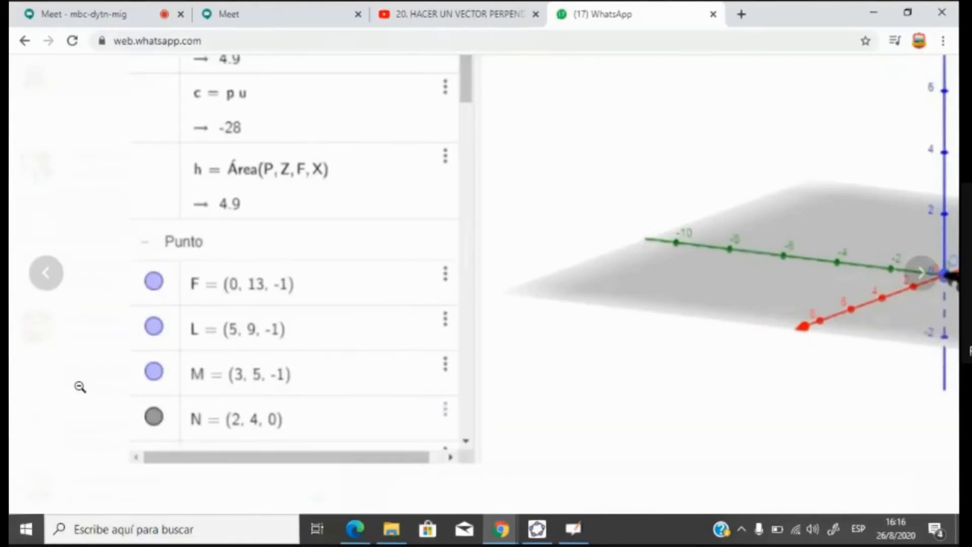
pyautogui.click(235, 381)
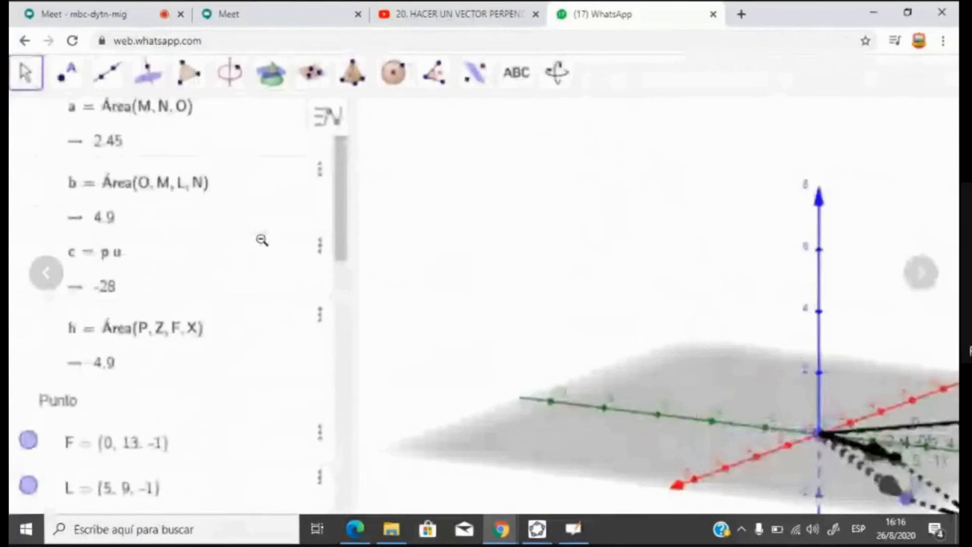
pyautogui.click(538, 304)
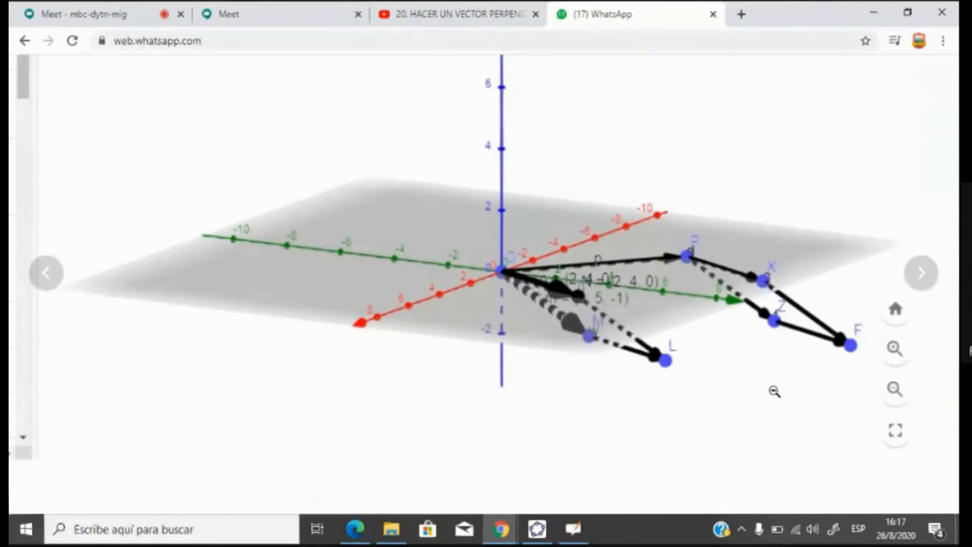
# - Examine the shared construction image around points P, Z, F and X and its area definitions
pyautogui.click(796, 373)
pyautogui.click(788, 341)
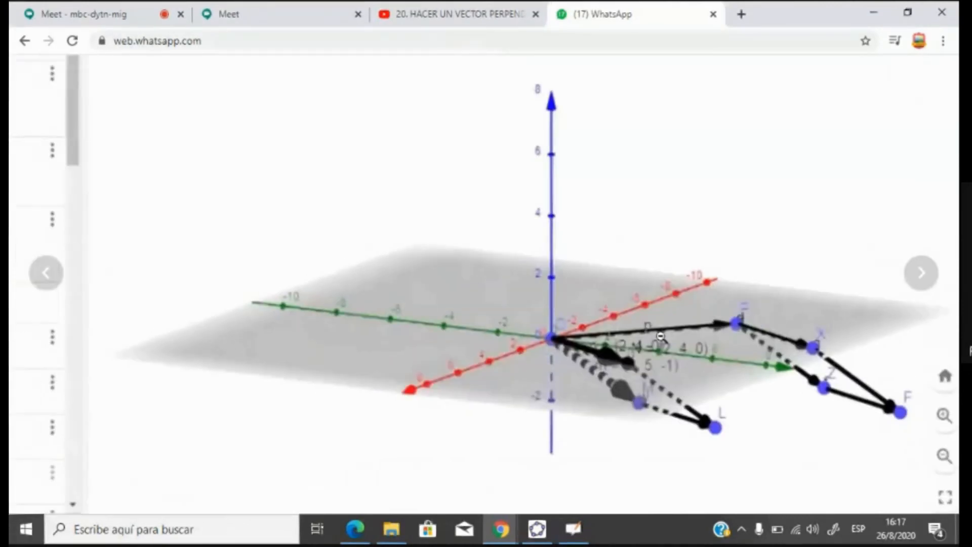
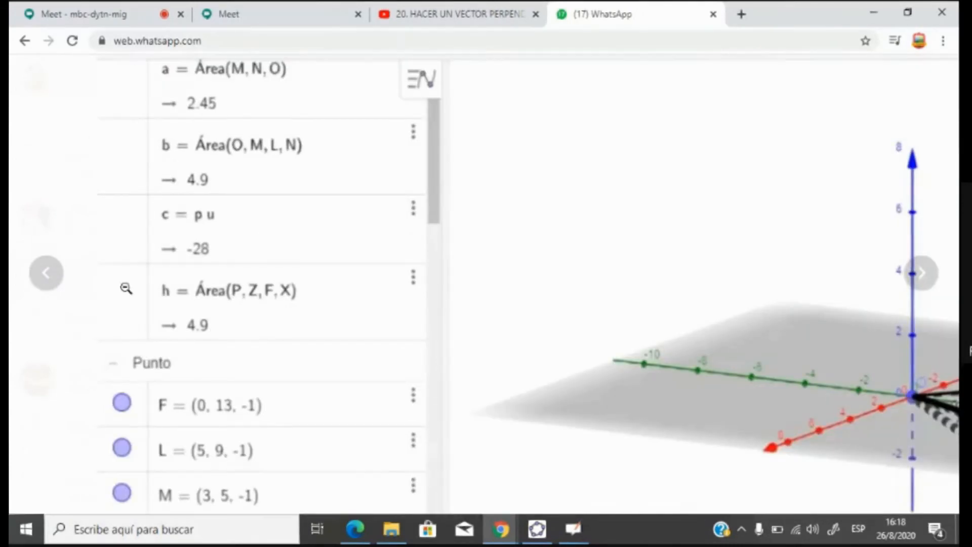
pyautogui.click(126, 286)
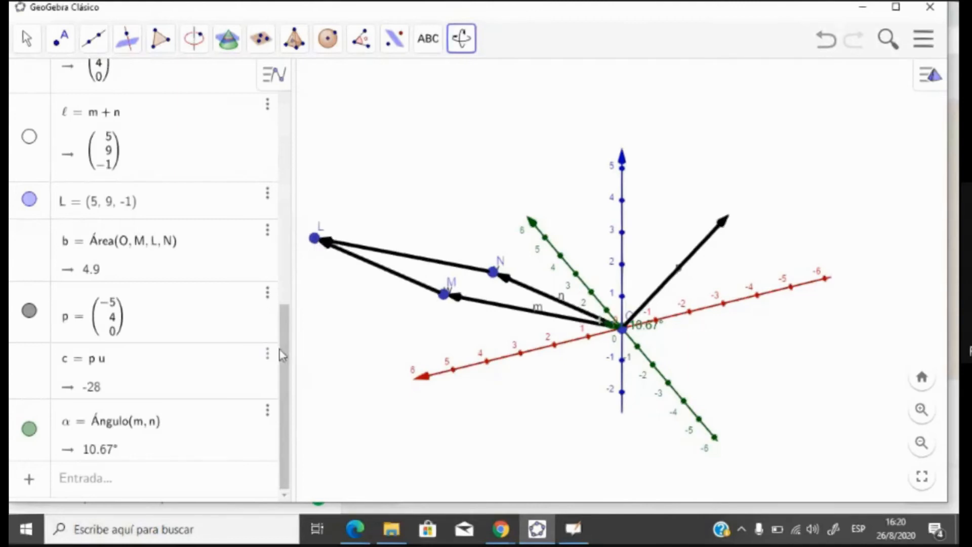
# - Show the sum vector m + n in the 3D view and hide it again
pyautogui.moveTo(285, 356); pyautogui.dragTo(279, 301)
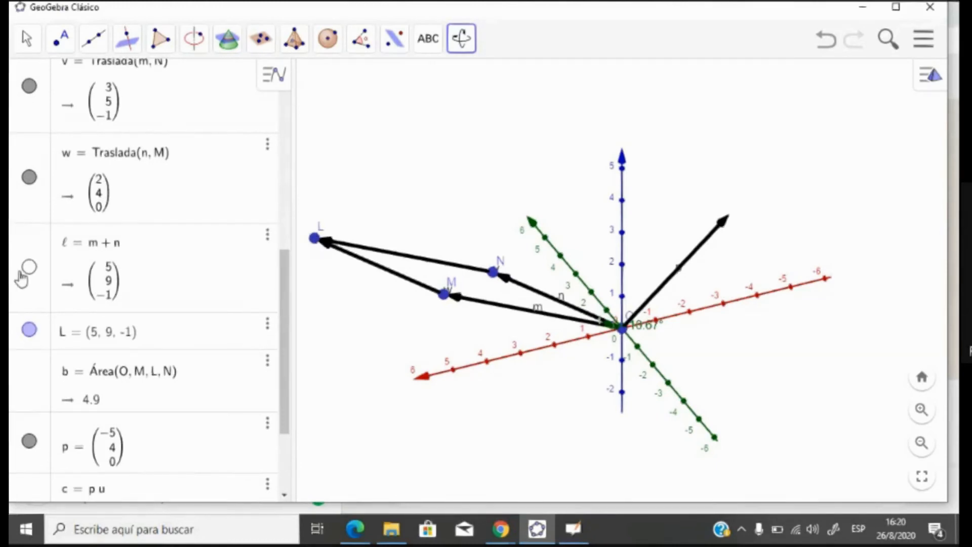
pyautogui.click(29, 267)
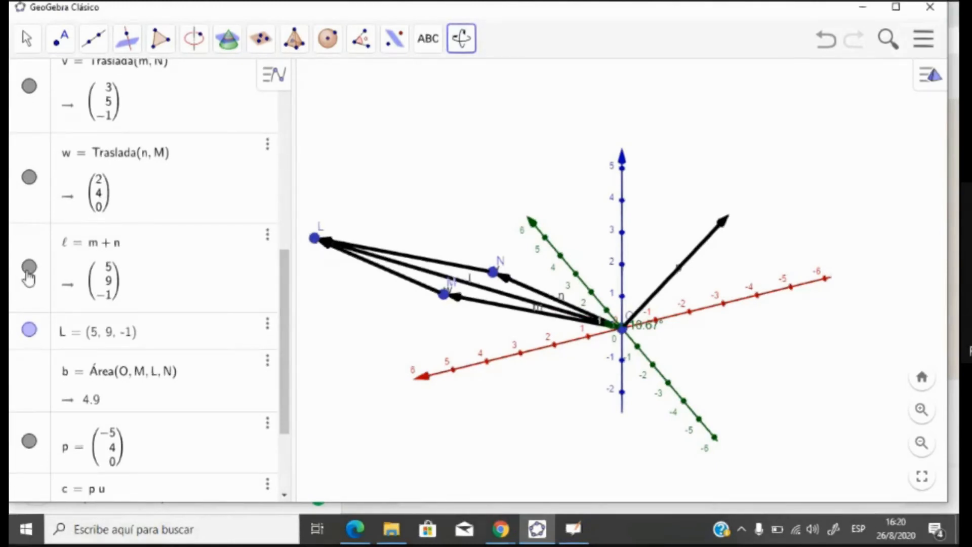
pyautogui.click(29, 268)
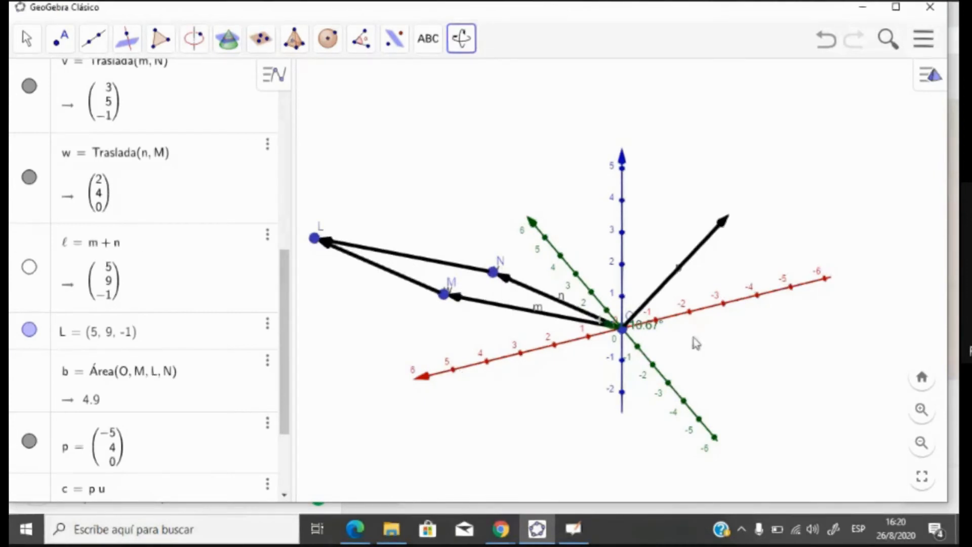
# - Define point P = (-5, 4, 0) at the tip of vector p
pyautogui.moveTo(699, 343); pyautogui.dragTo(702, 381)
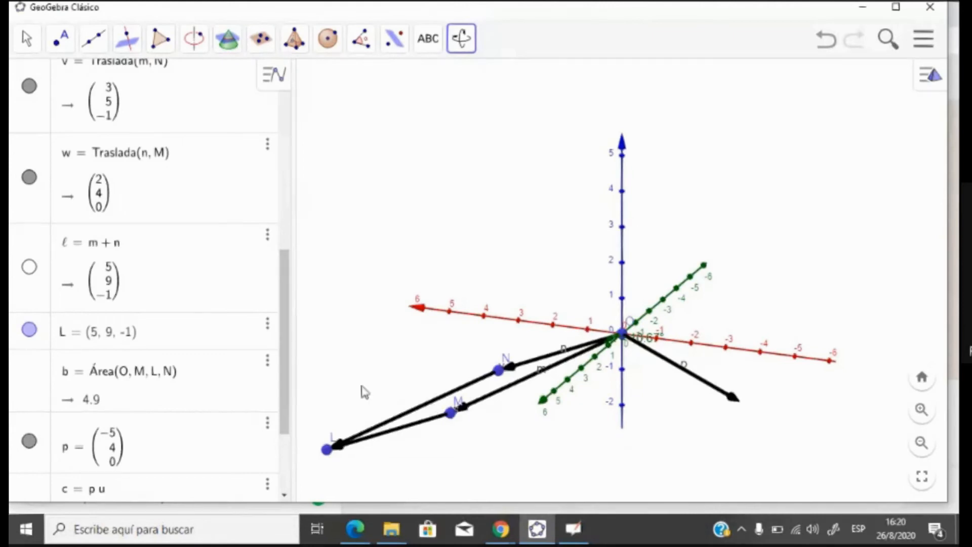
pyautogui.moveTo(287, 370); pyautogui.dragTo(287, 424)
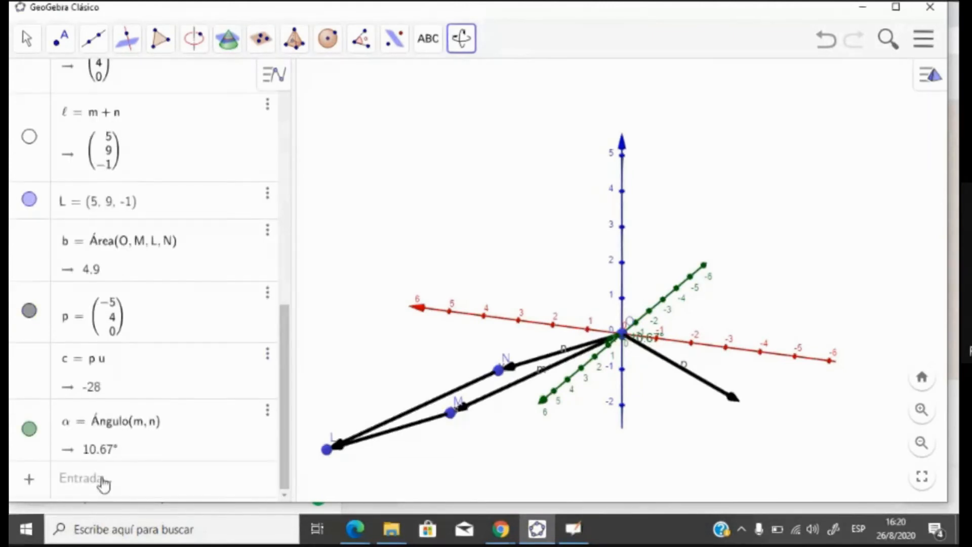
pyautogui.click(104, 484)
pyautogui.write('P = ')
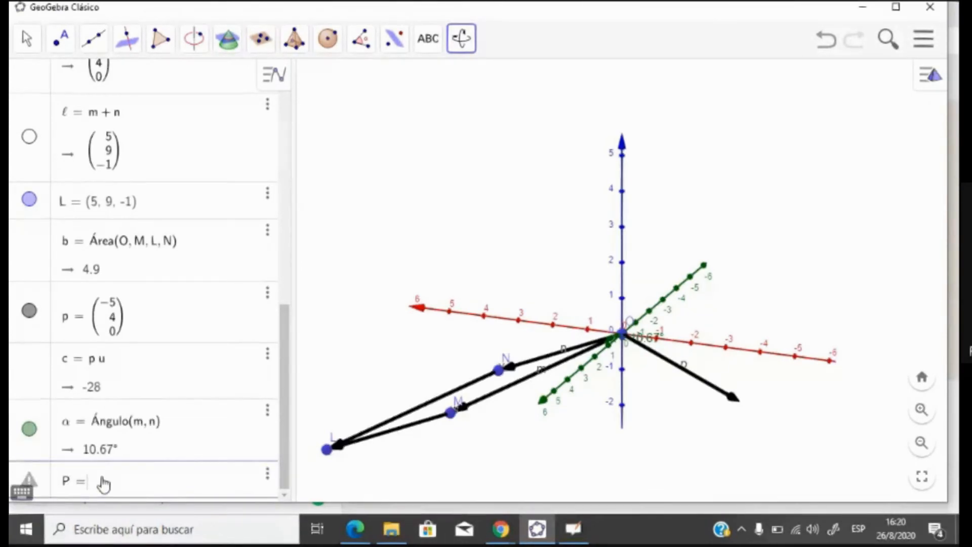
pyautogui.write('(')
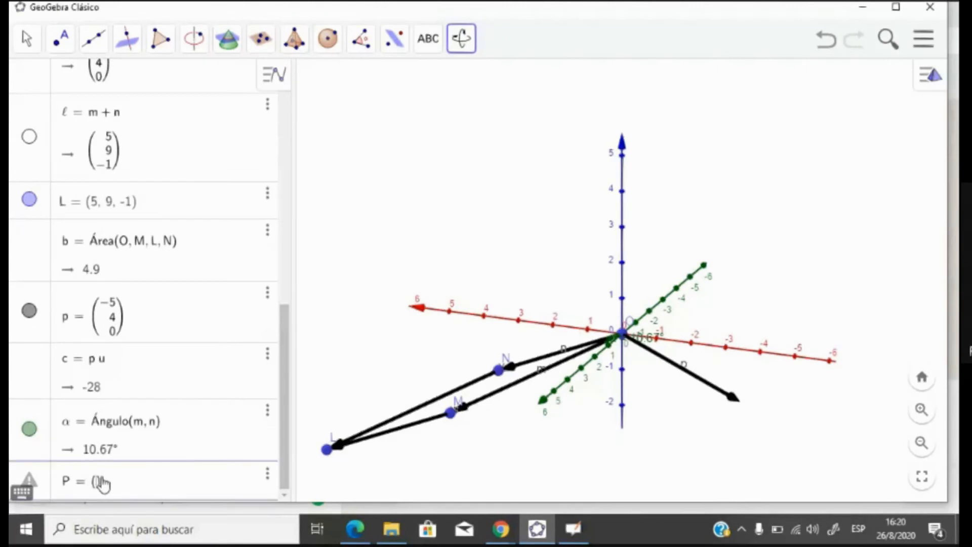
pyautogui.moveTo(485, 540)
pyautogui.write('-5')
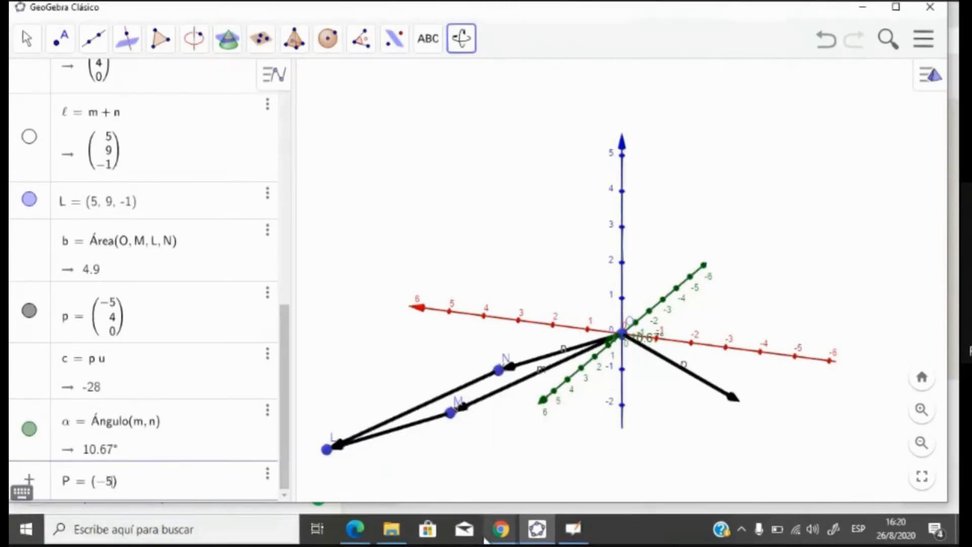
pyautogui.write(', 4')
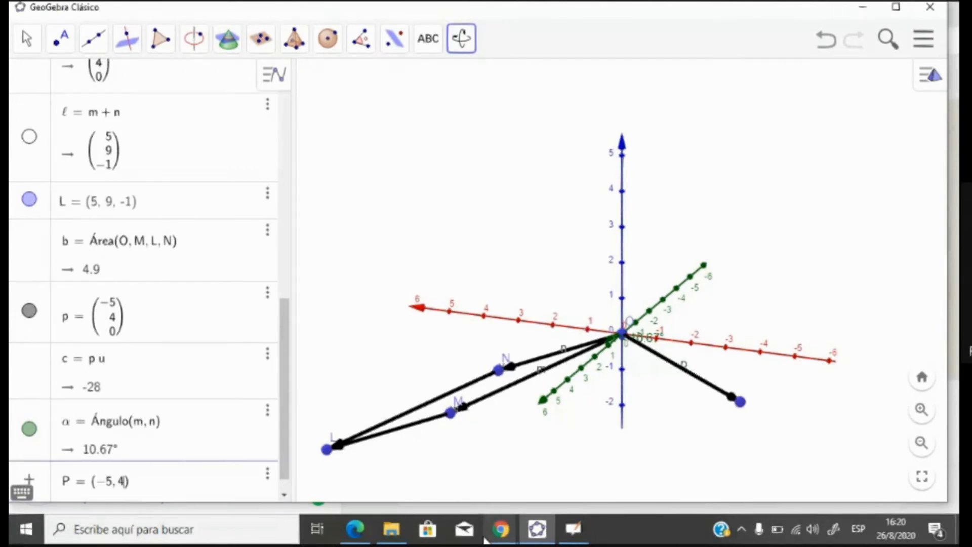
pyautogui.write(', 0')
pyautogui.press('Return')
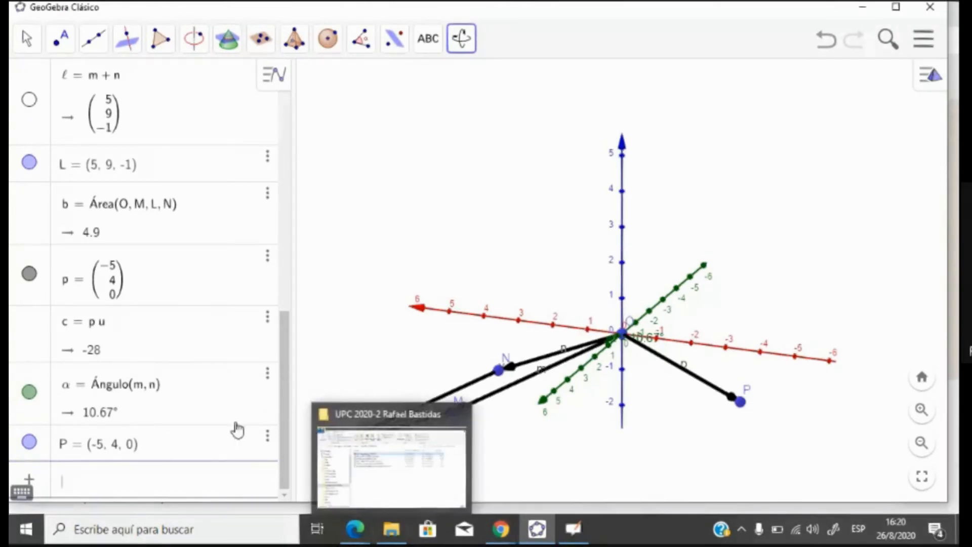
# - Translate vector m to the starting point P with Traslada(m, P)
pyautogui.write('t')
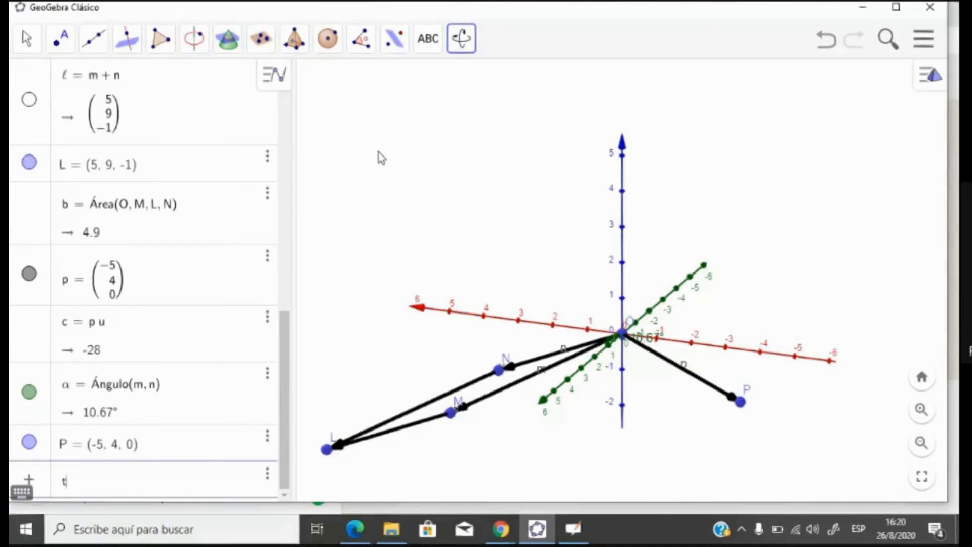
pyautogui.write('raslad')
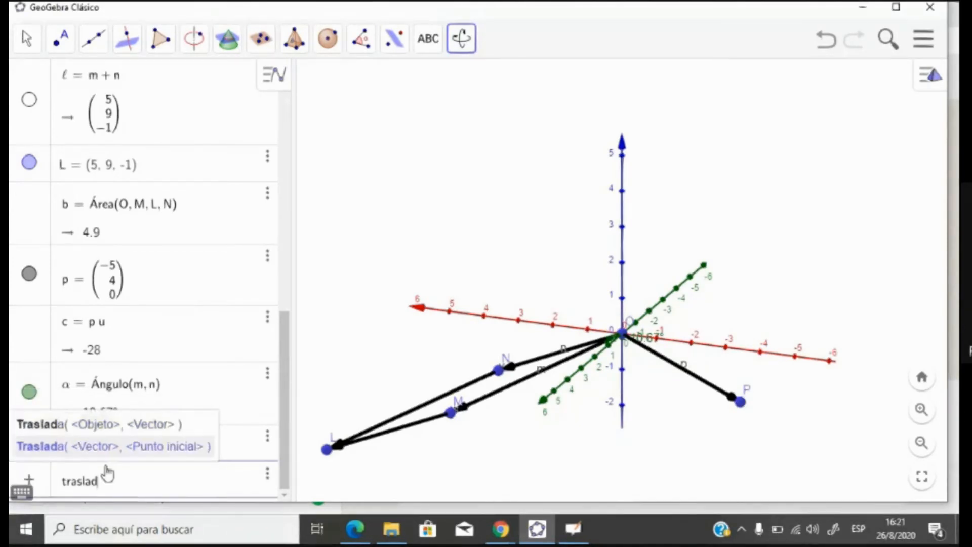
pyautogui.click(137, 455)
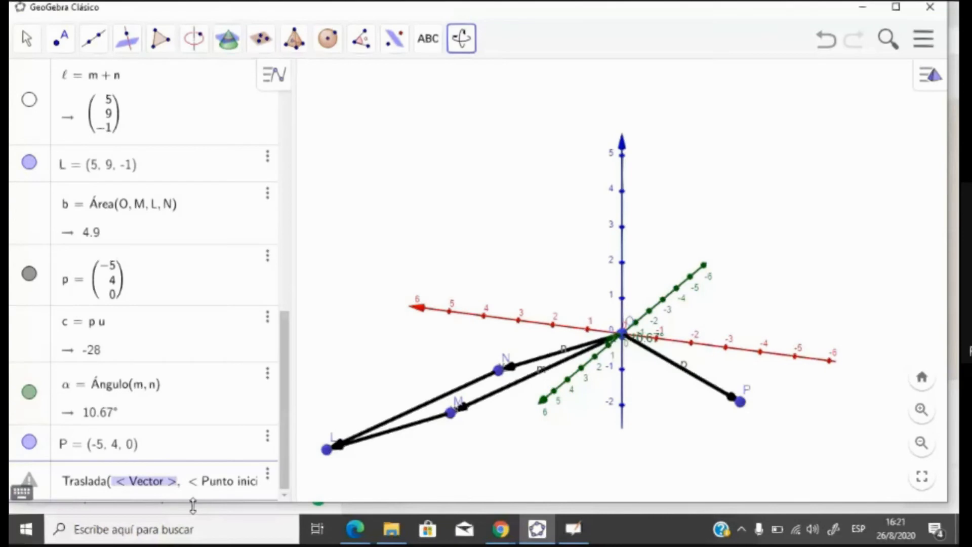
pyautogui.write('m')
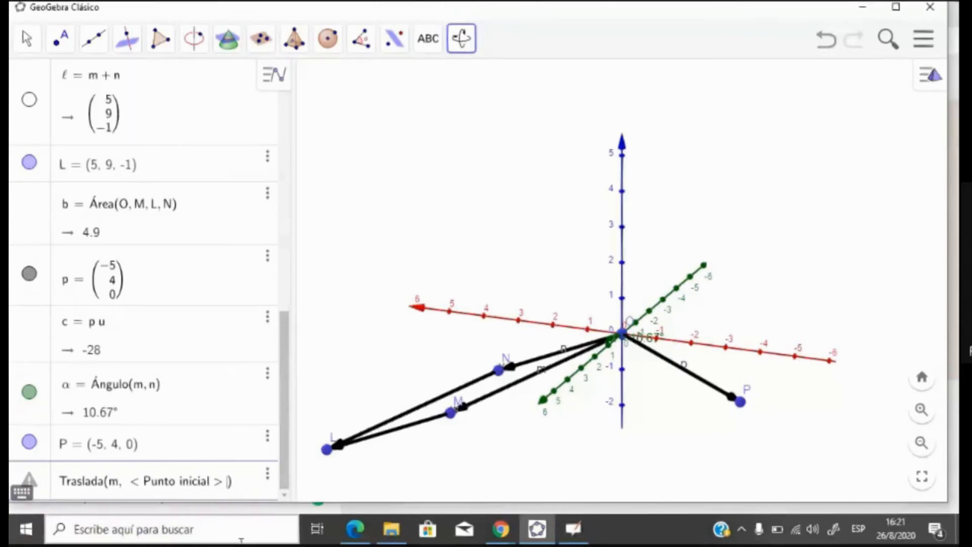
pyautogui.press('BackSpace')
pyautogui.press('BackSpace')
pyautogui.press('BackSpace')
pyautogui.press('BackSpace')
pyautogui.press('BackSpace')
pyautogui.press('BackSpace')
pyautogui.press('BackSpace')
pyautogui.press('BackSpace')
pyautogui.press('BackSpace')
pyautogui.press('BackSpace')
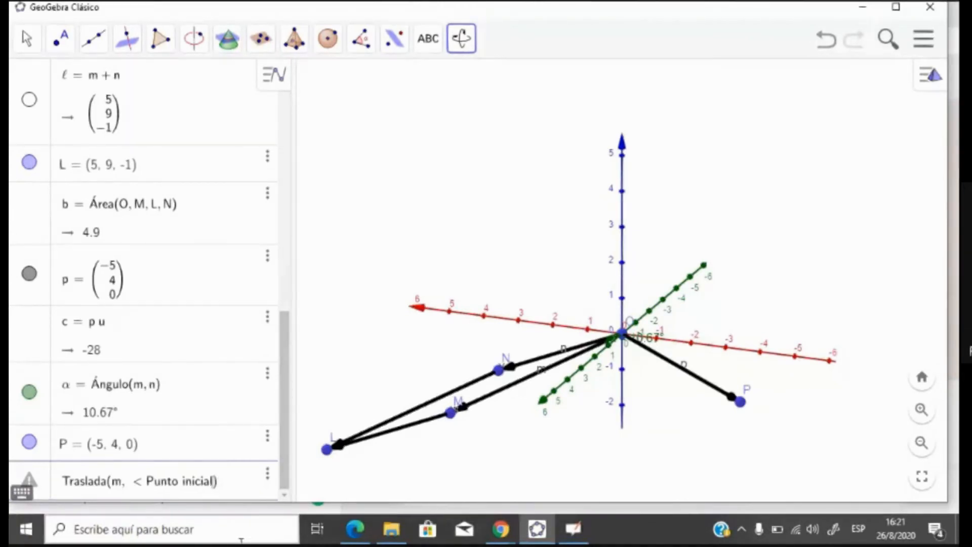
pyautogui.press('BackSpace')
pyautogui.press('BackSpace')
pyautogui.press('BackSpace')
pyautogui.press('BackSpace')
pyautogui.press('BackSpace')
pyautogui.press('BackSpace')
pyautogui.press('BackSpace')
pyautogui.press('BackSpace')
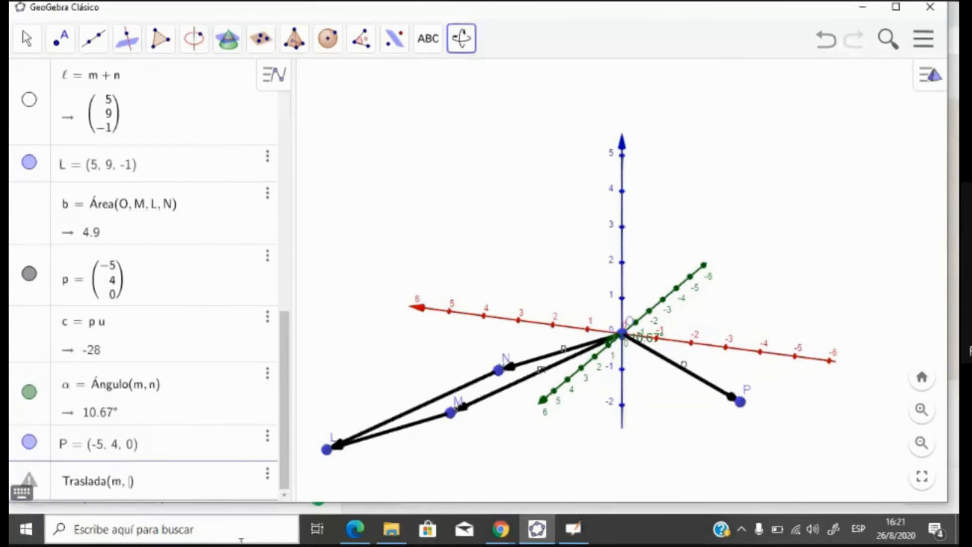
pyautogui.write('P')
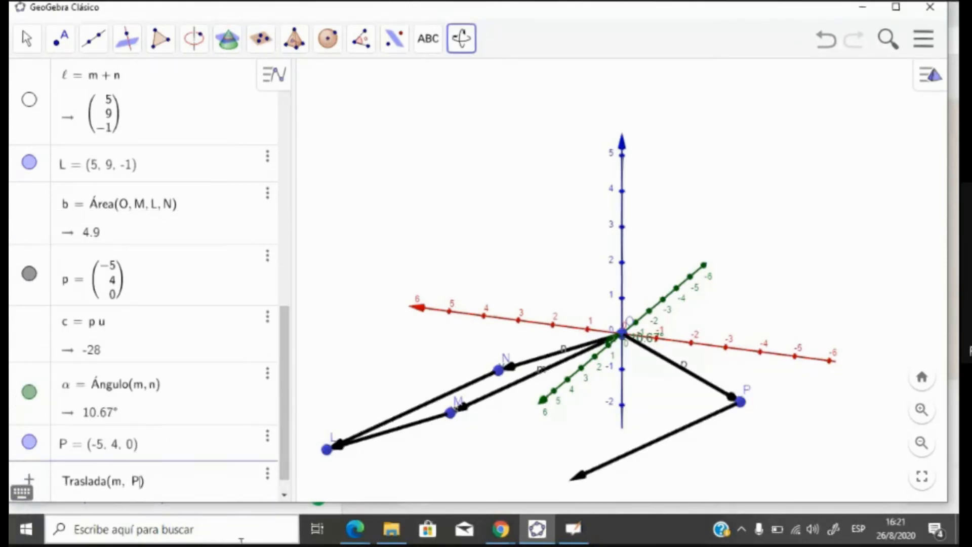
pyautogui.press('Return')
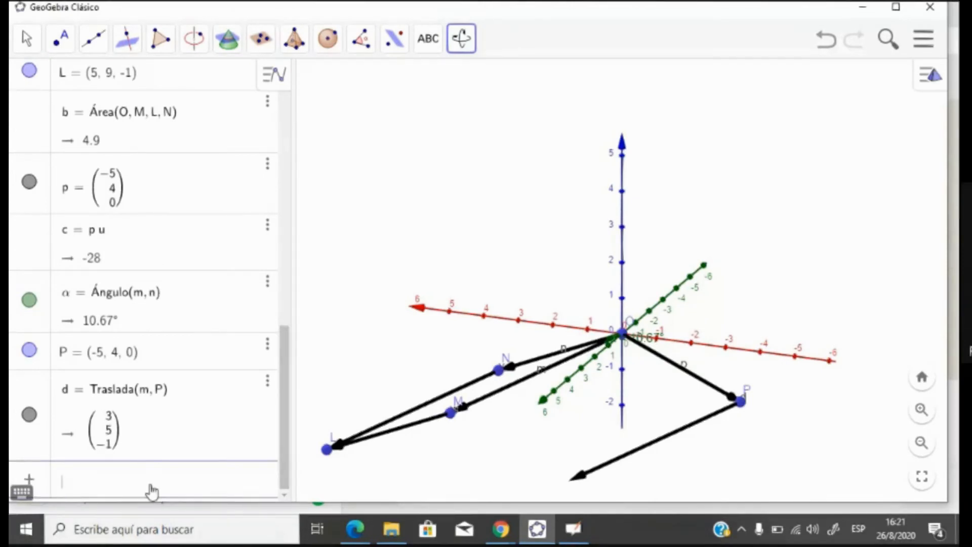
# - Translate vector n to the starting point P with Traslada(n, P)
pyautogui.write('tr')
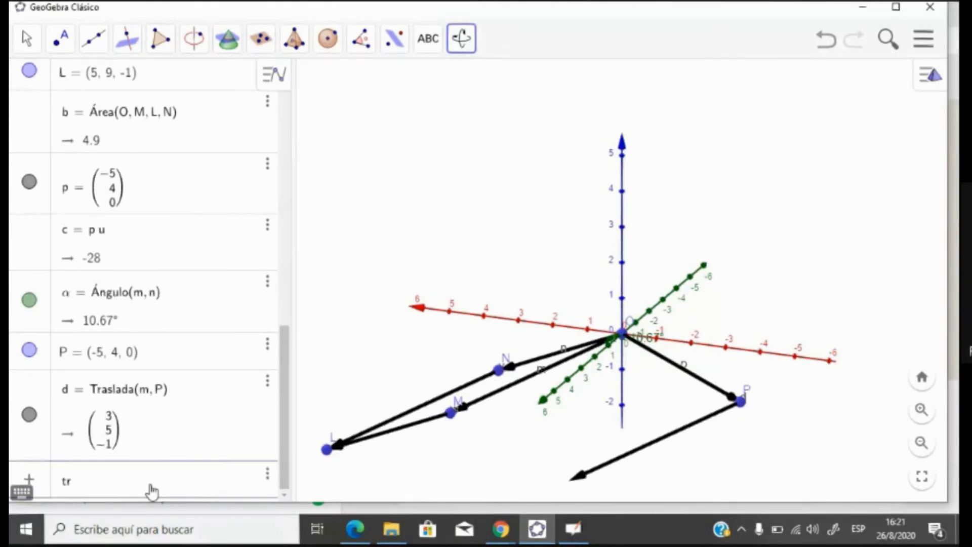
pyautogui.write('aslada()')
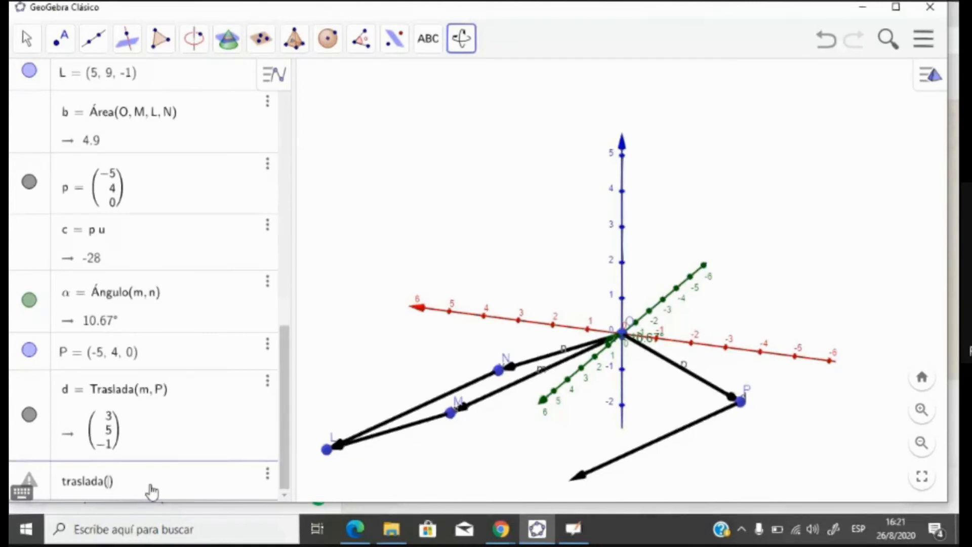
pyautogui.press('BackSpace')
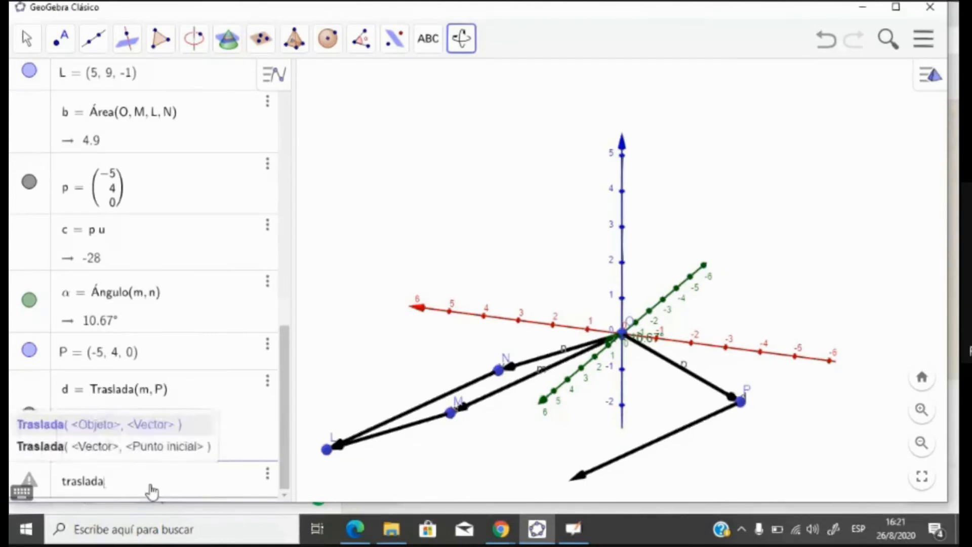
pyautogui.click(49, 459)
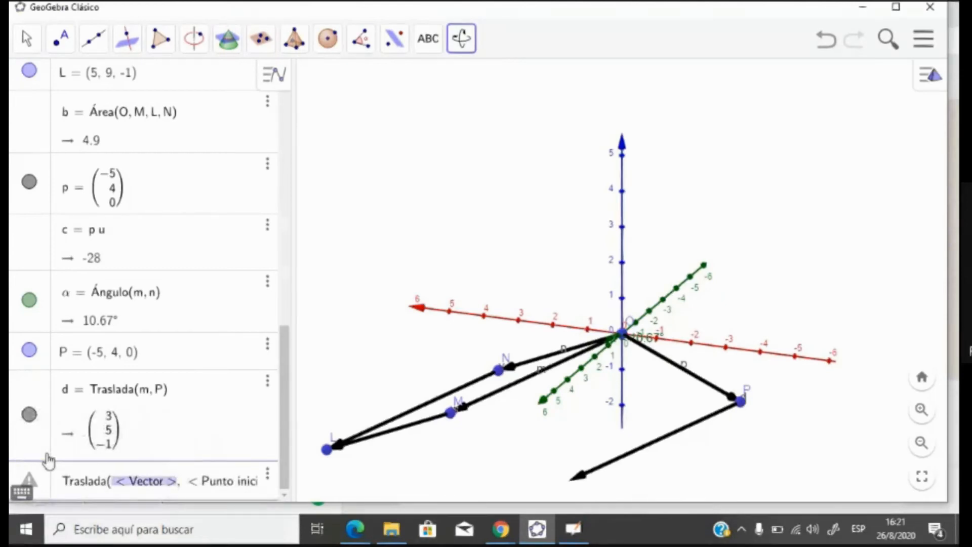
pyautogui.write('n')
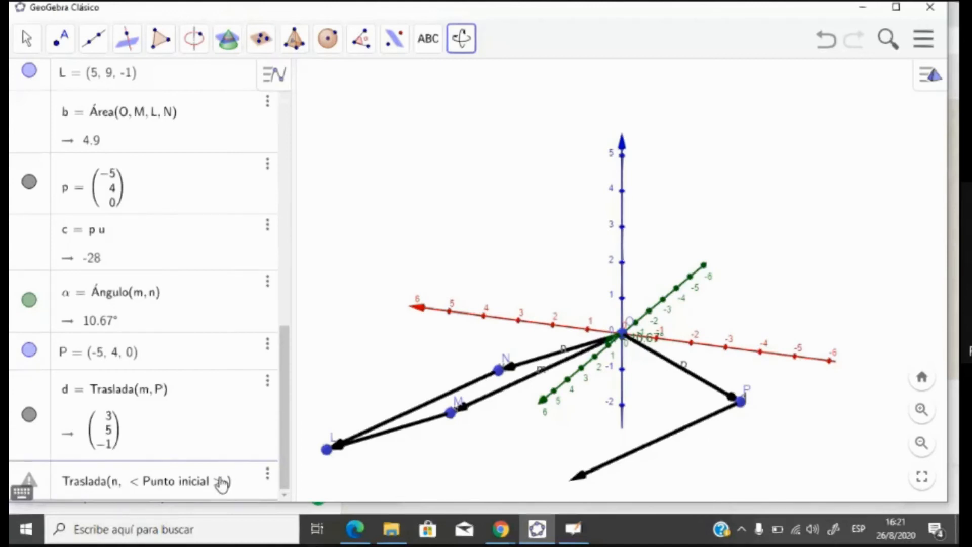
pyautogui.press('BackSpace')
pyautogui.press('BackSpace')
pyautogui.press('BackSpace')
pyautogui.press('BackSpace')
pyautogui.press('BackSpace')
pyautogui.press('BackSpace')
pyautogui.press('BackSpace')
pyautogui.press('BackSpace')
pyautogui.press('BackSpace')
pyautogui.press('BackSpace')
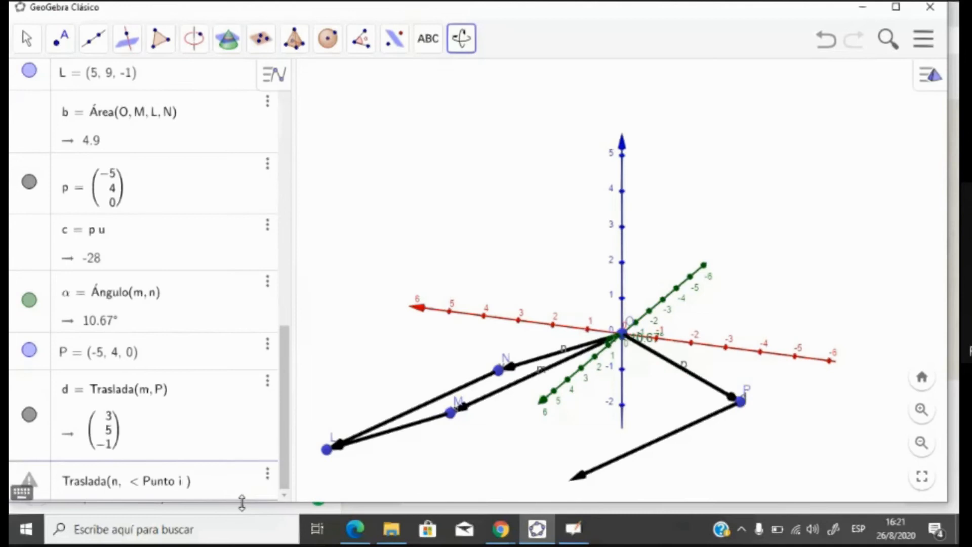
pyautogui.press('BackSpace')
pyautogui.press('BackSpace')
pyautogui.press('BackSpace')
pyautogui.press('BackSpace')
pyautogui.press('BackSpace')
pyautogui.press('BackSpace')
pyautogui.write('P')
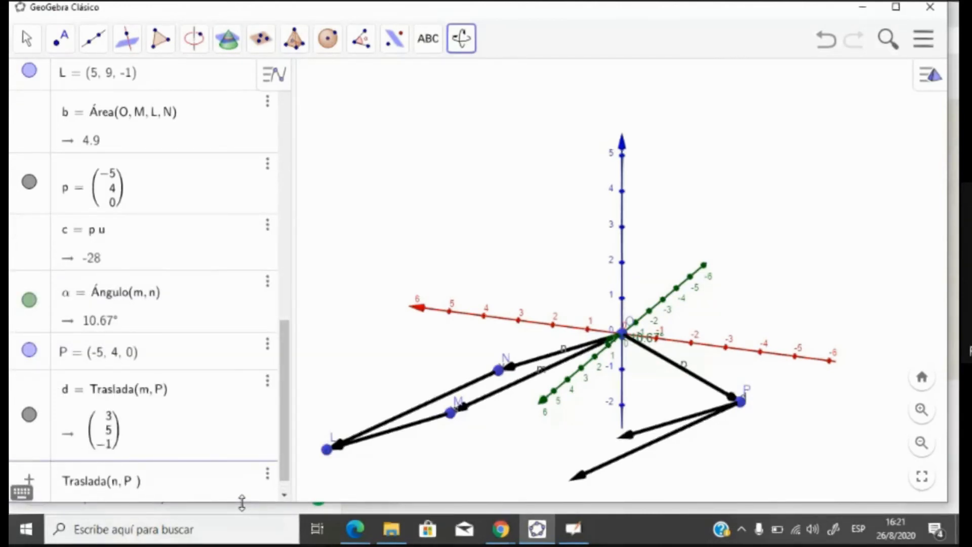
pyautogui.press('Return')
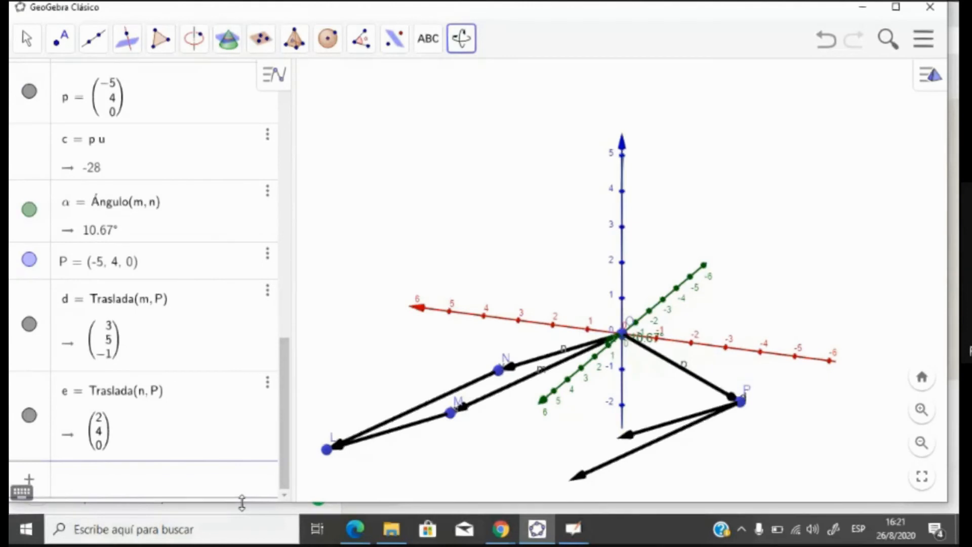
# - Create the sum vector p + m, reaching the tip of the copy of m translated to P
pyautogui.click(622, 444)
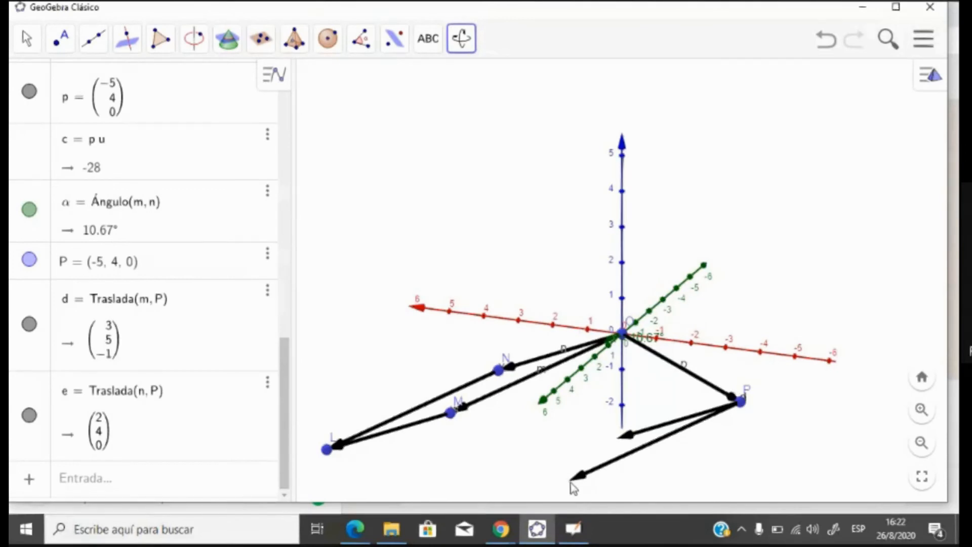
pyautogui.moveTo(606, 484); pyautogui.dragTo(669, 439)
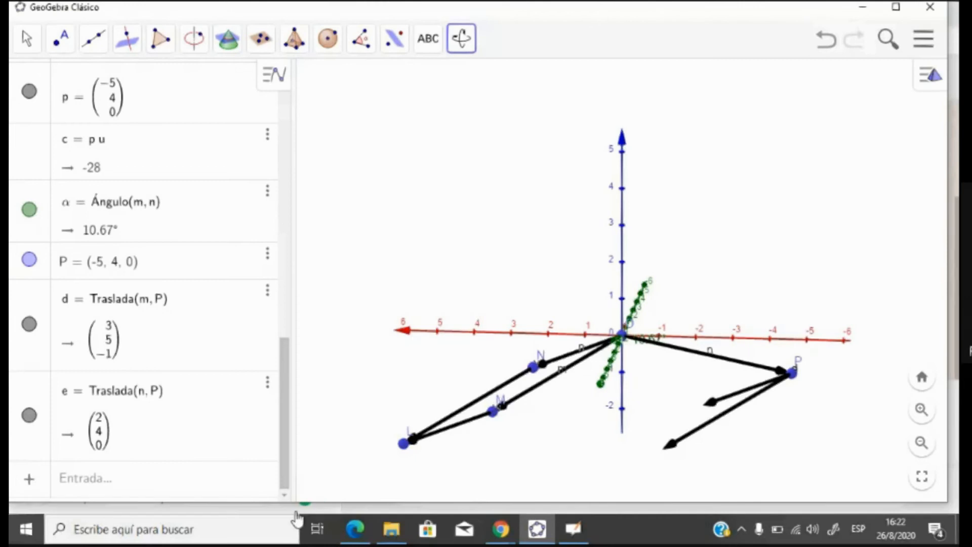
pyautogui.click(198, 487)
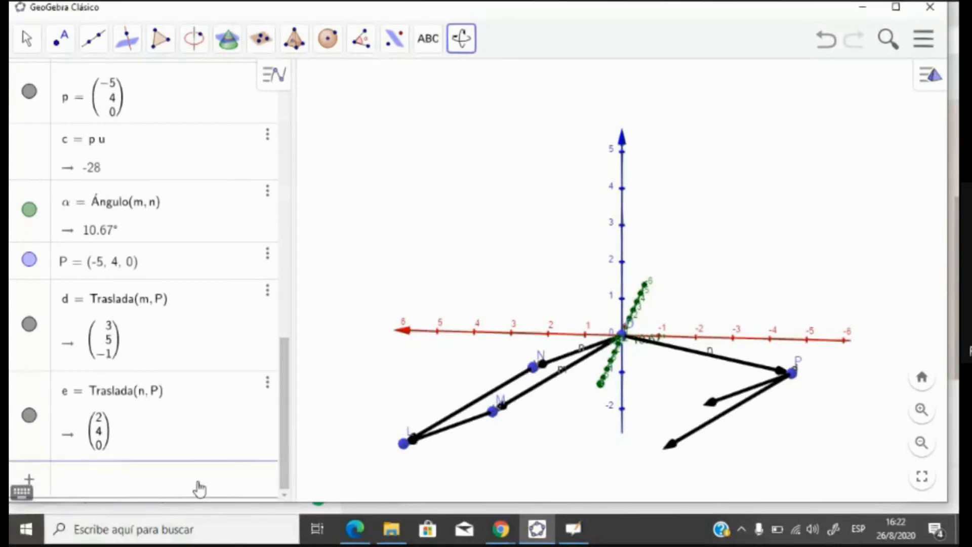
pyautogui.write('p + ')
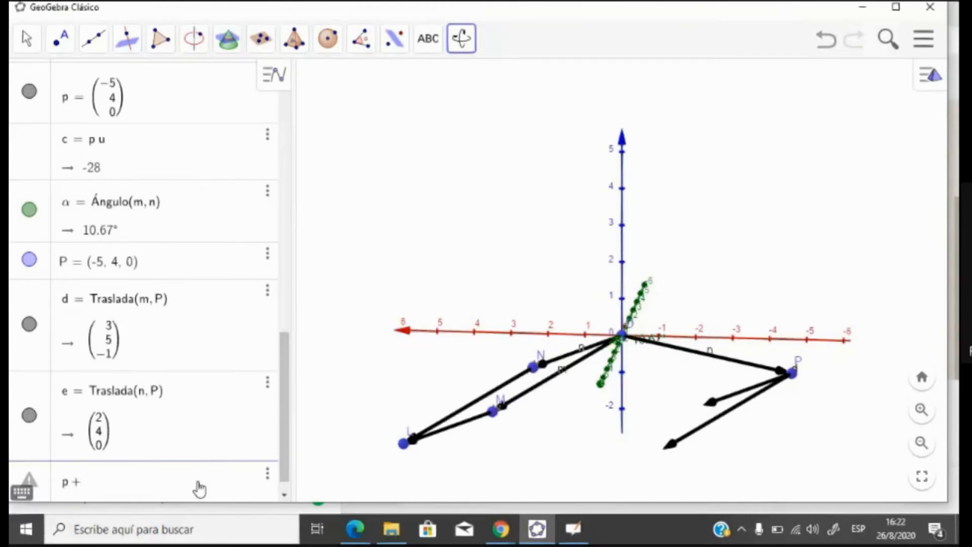
pyautogui.write('m')
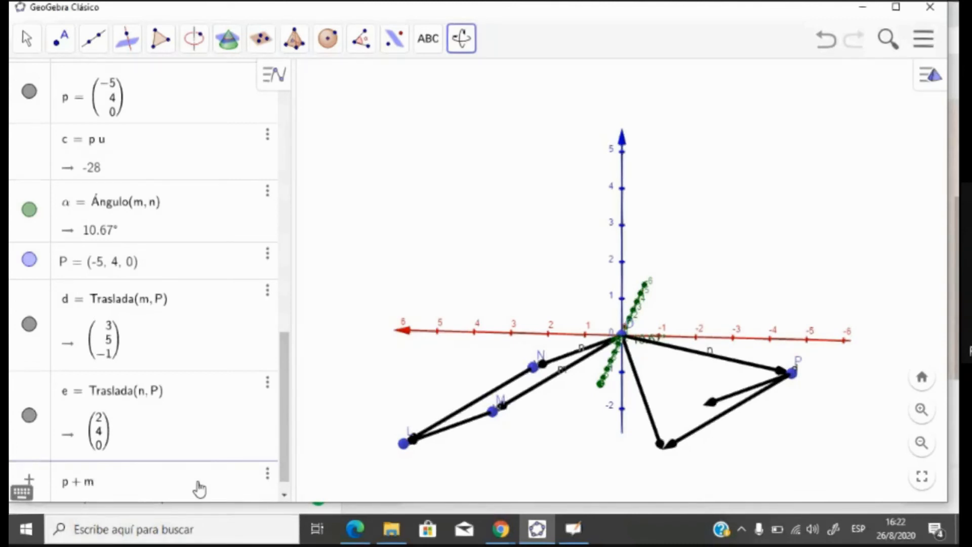
pyautogui.press('Return')
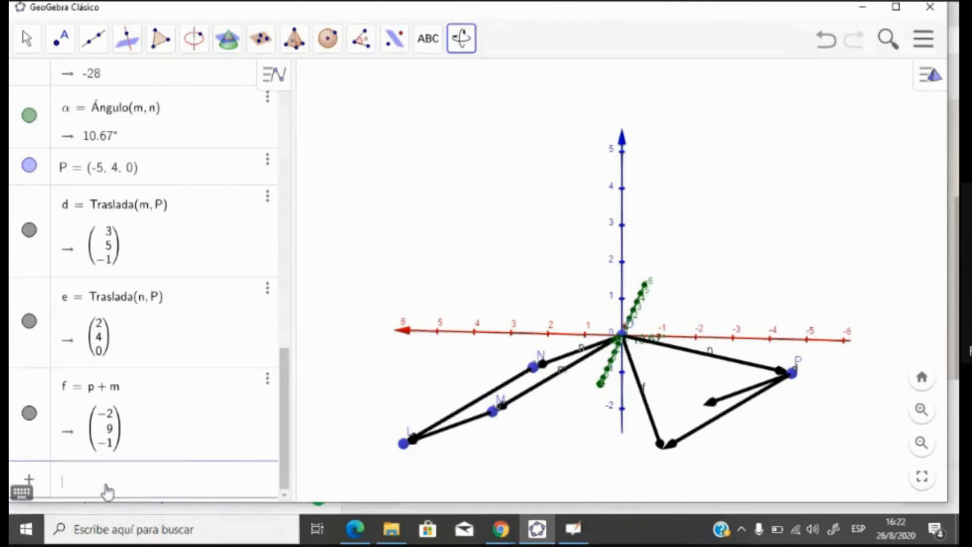
# - Hide the sum vector p + m and define point F = (-2, 9, -1) at its tip
pyautogui.click(29, 414)
pyautogui.click(109, 482)
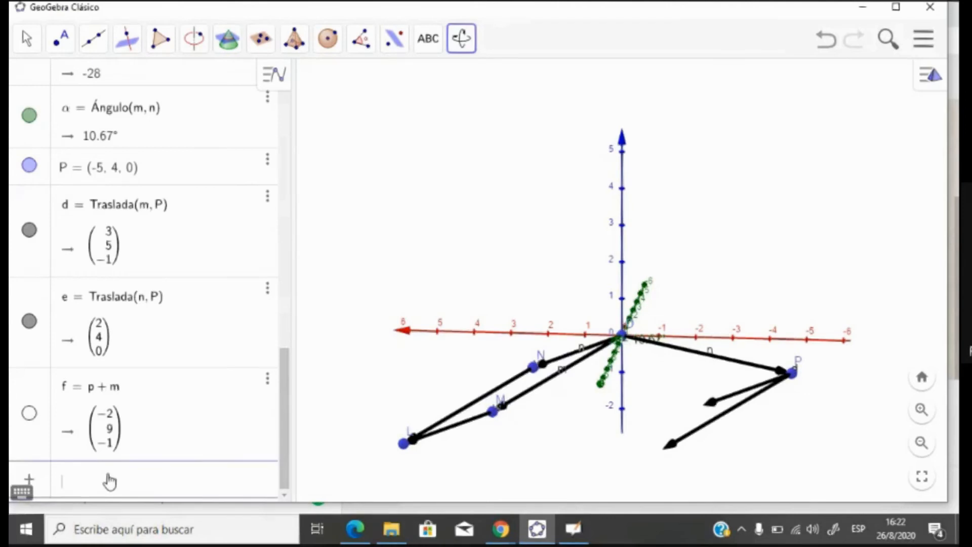
pyautogui.write('F = (-')
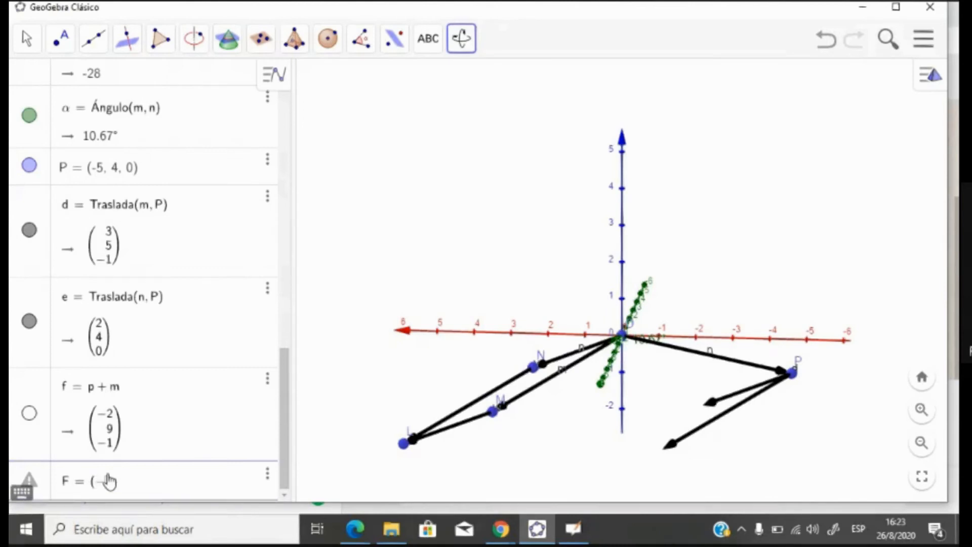
pyautogui.write('2, 9, -1')
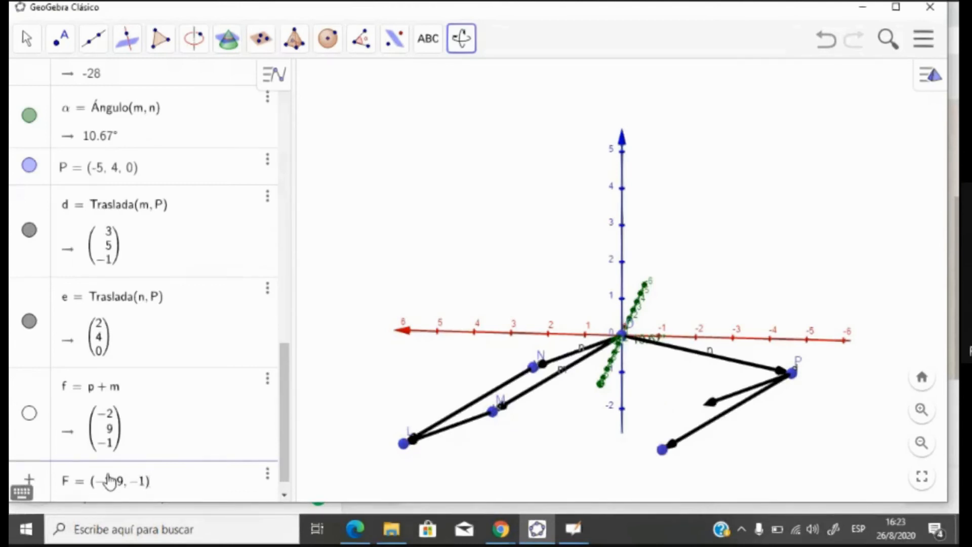
pyautogui.press('Return')
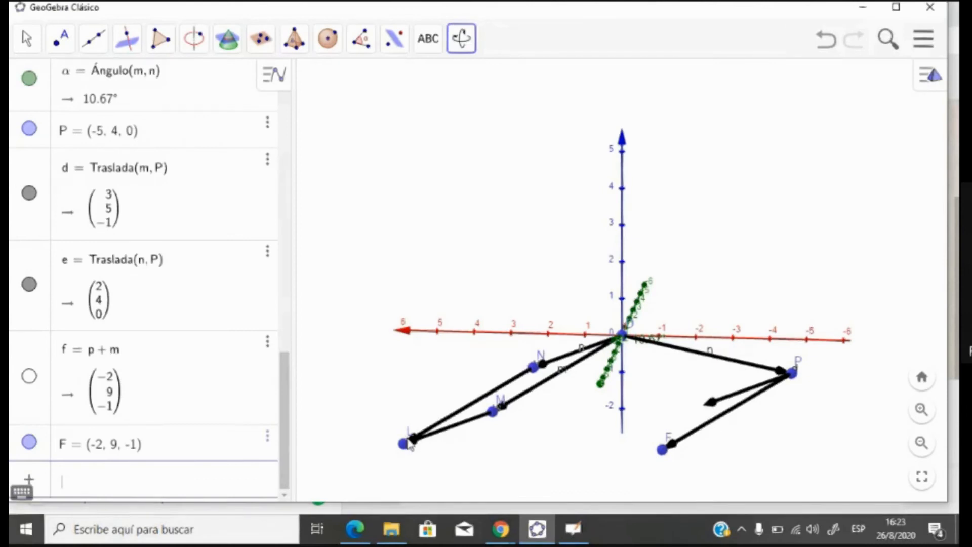
# - Create the sum vector p + n, reaching the tip of the copy of n translated to P
pyautogui.write('p ')
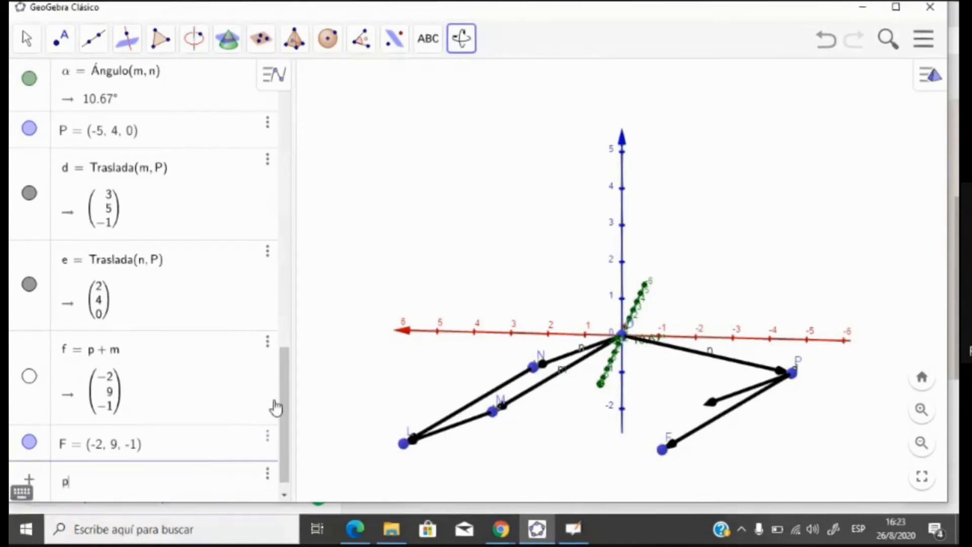
pyautogui.write('+ n')
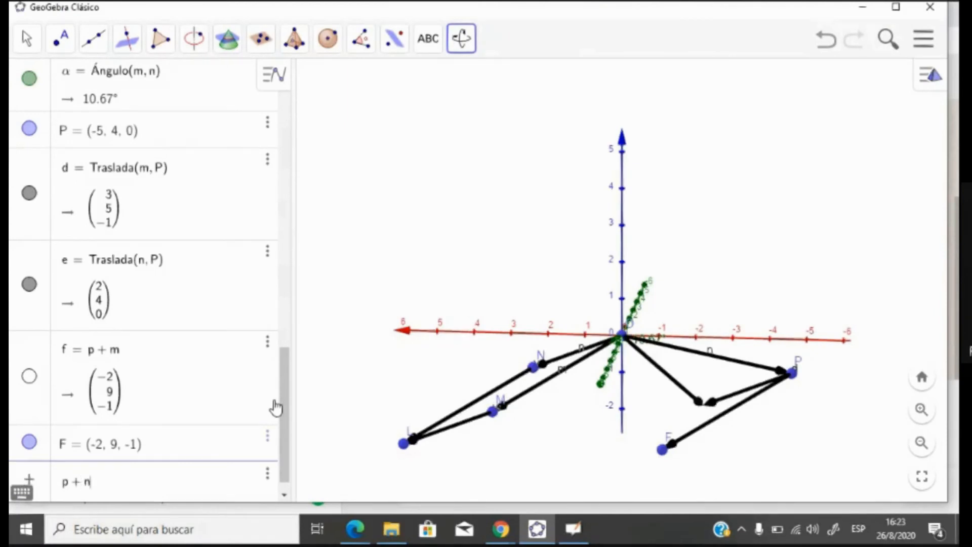
pyautogui.press('Return')
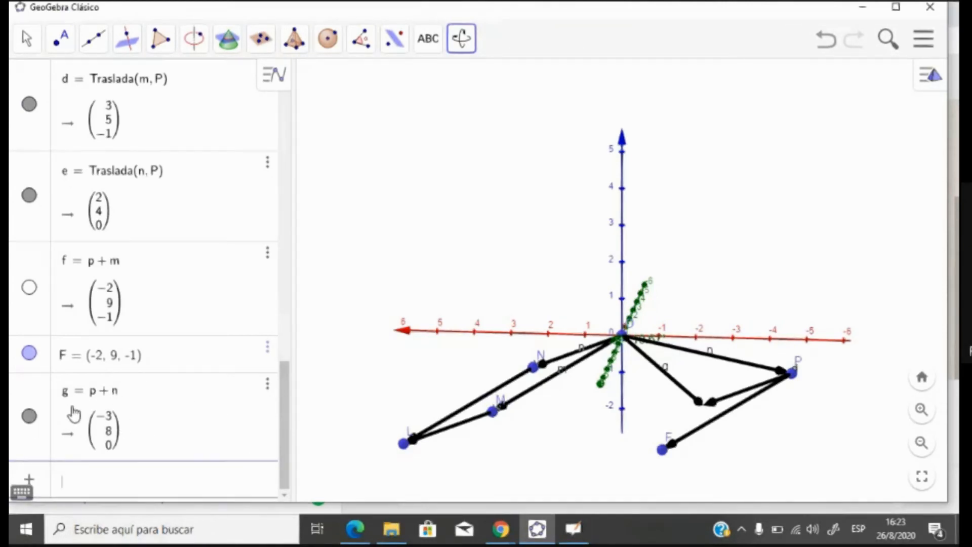
# - Hide the sum vector p + n and define point G = (-3, 8, 0) at its tip
pyautogui.click(29, 416)
pyautogui.click(76, 487)
pyautogui.write('G ')
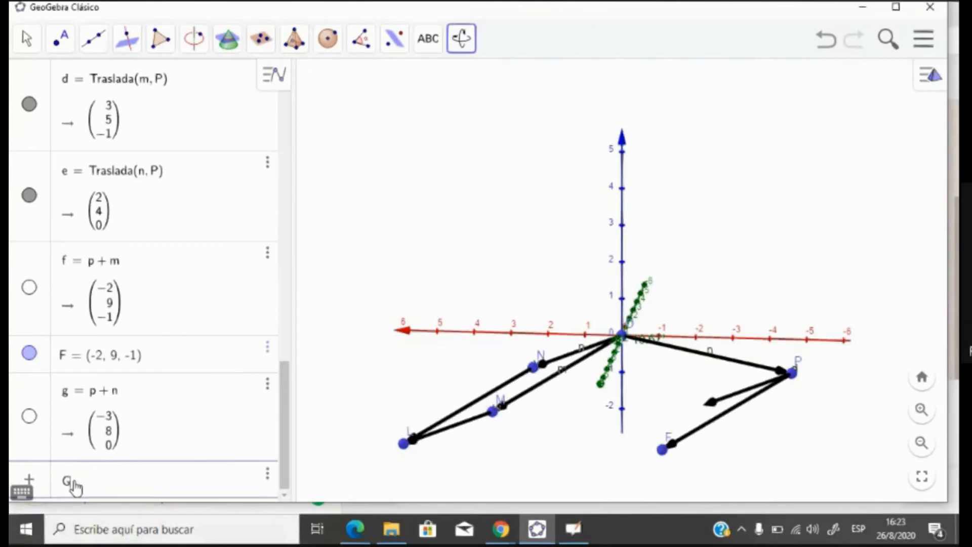
pyautogui.write('= (')
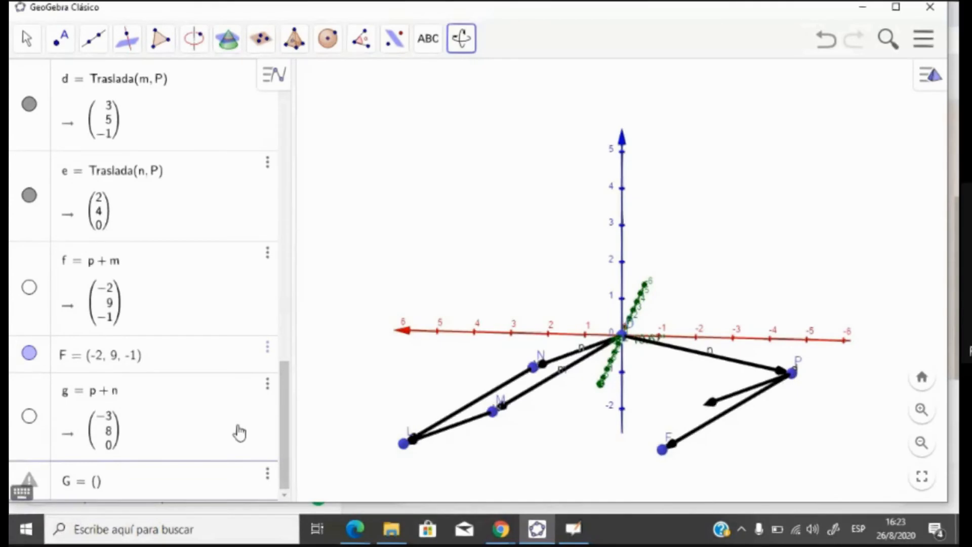
pyautogui.write('-3,8,0')
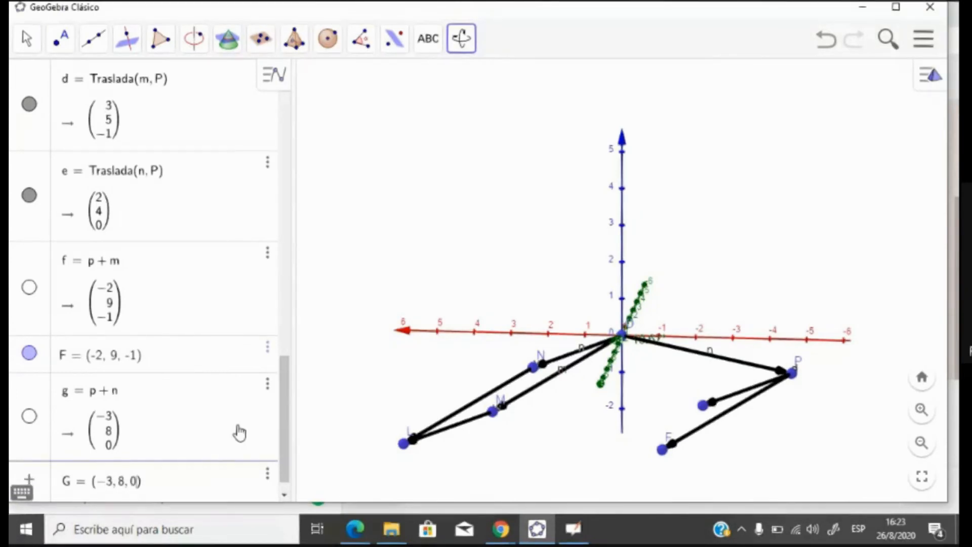
pyautogui.press('Return')
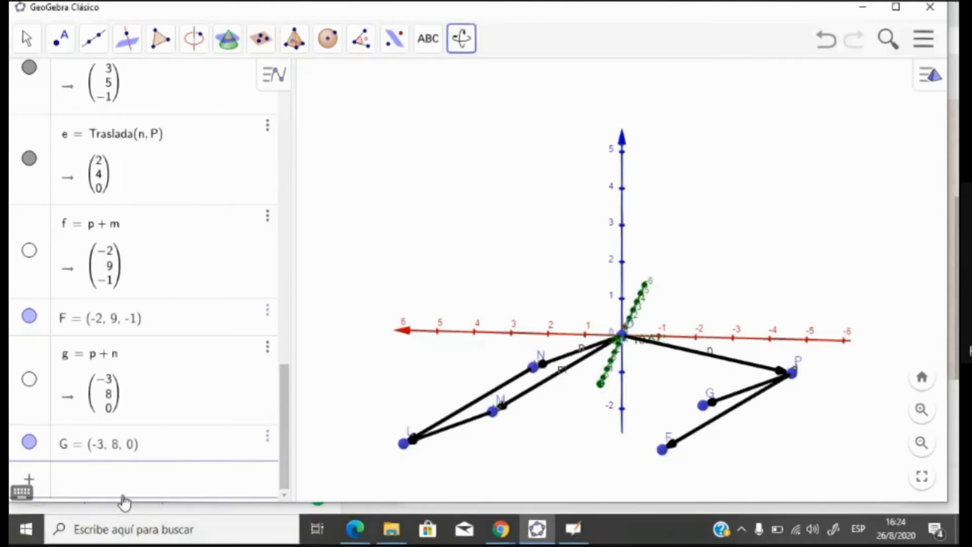
# - Translate vector n to the starting point F with Traslada(n, F)
pyautogui.write('tras')
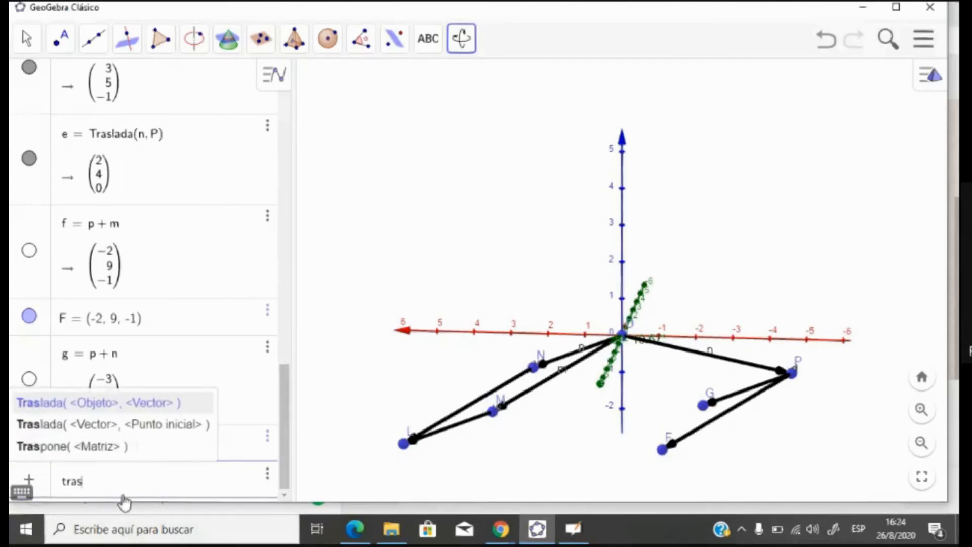
pyautogui.write('lad')
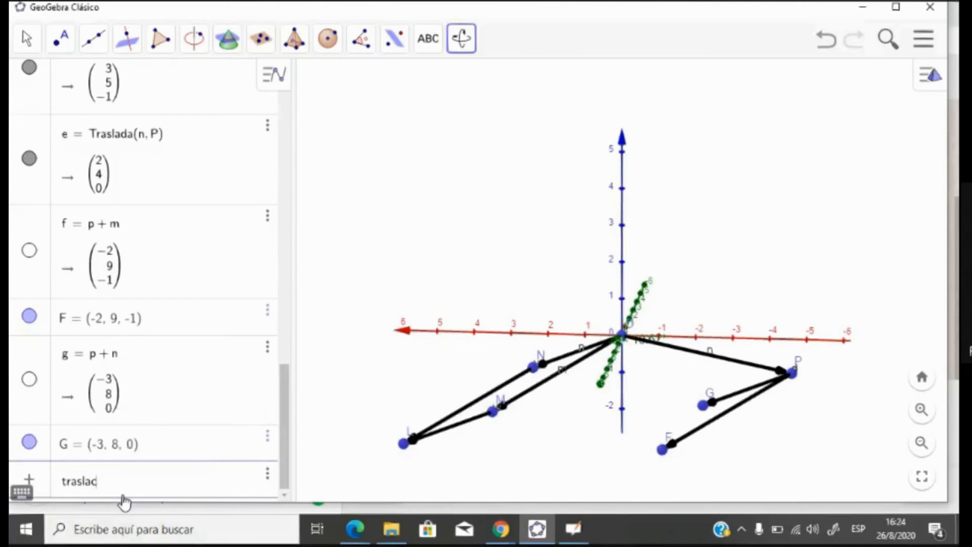
pyautogui.press('BackSpace')
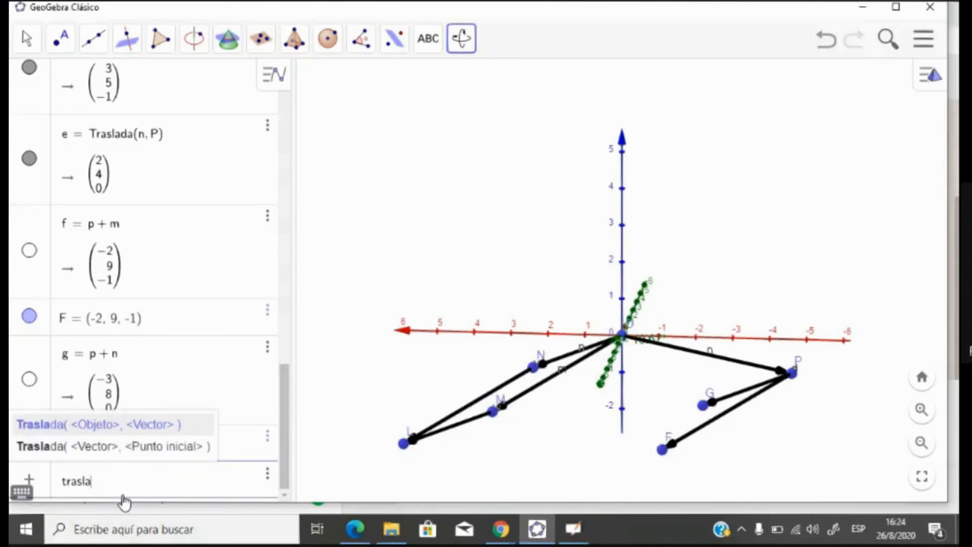
pyautogui.click(113, 450)
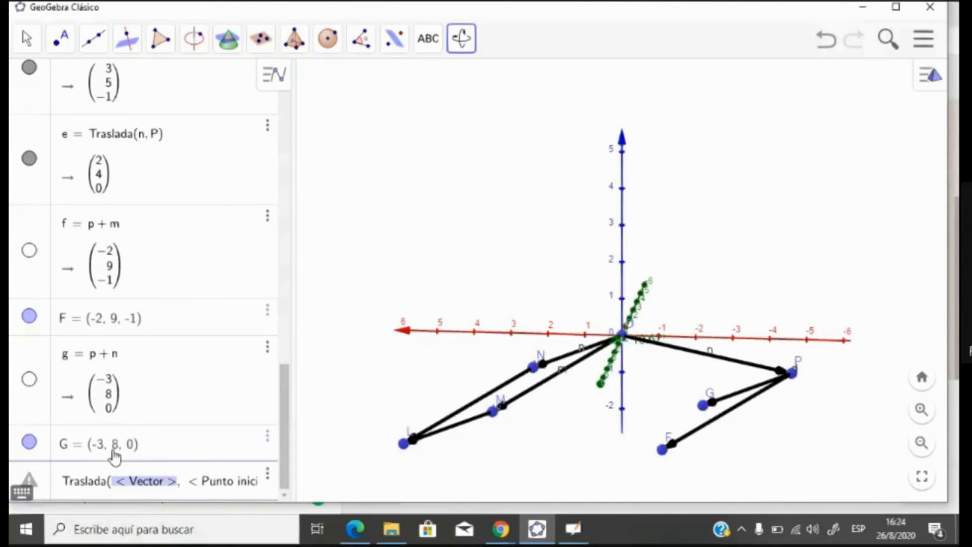
pyautogui.write('n')
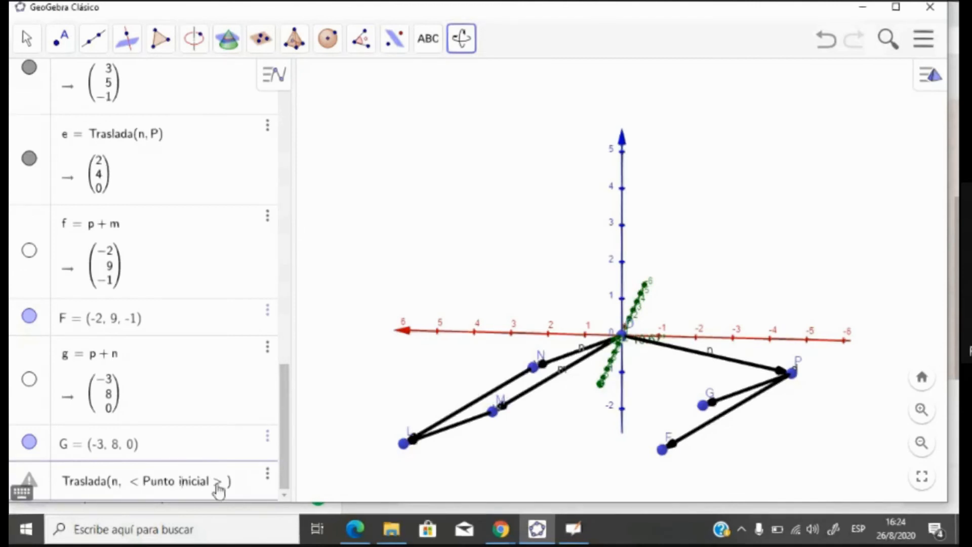
pyautogui.press('BackSpace')
pyautogui.press('BackSpace')
pyautogui.press('BackSpace')
pyautogui.press('BackSpace')
pyautogui.press('BackSpace')
pyautogui.press('BackSpace')
pyautogui.press('BackSpace')
pyautogui.press('BackSpace')
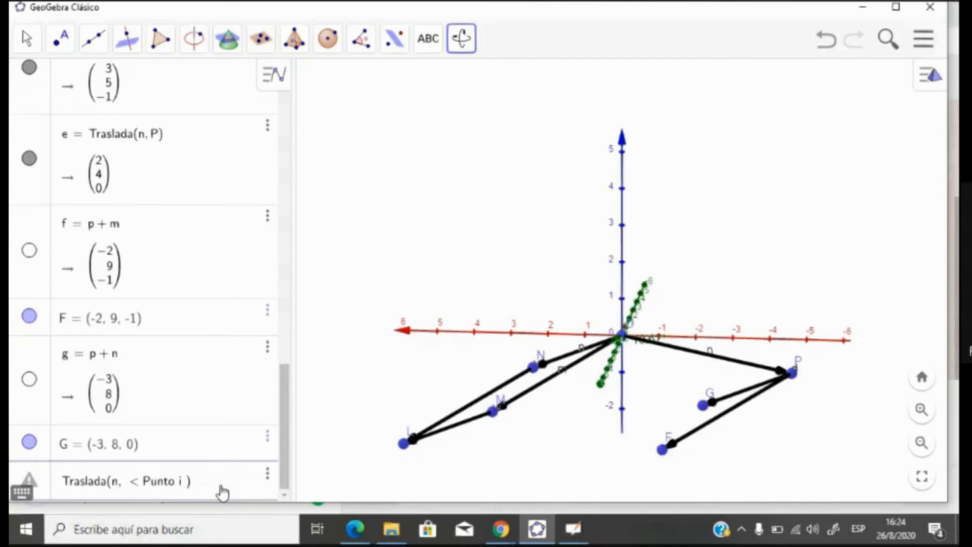
pyautogui.press('BackSpace')
pyautogui.press('BackSpace')
pyautogui.press('BackSpace')
pyautogui.press('BackSpace')
pyautogui.press('BackSpace')
pyautogui.press('BackSpace')
pyautogui.press('BackSpace')
pyautogui.press('BackSpace')
pyautogui.press('BackSpace')
pyautogui.write('F')
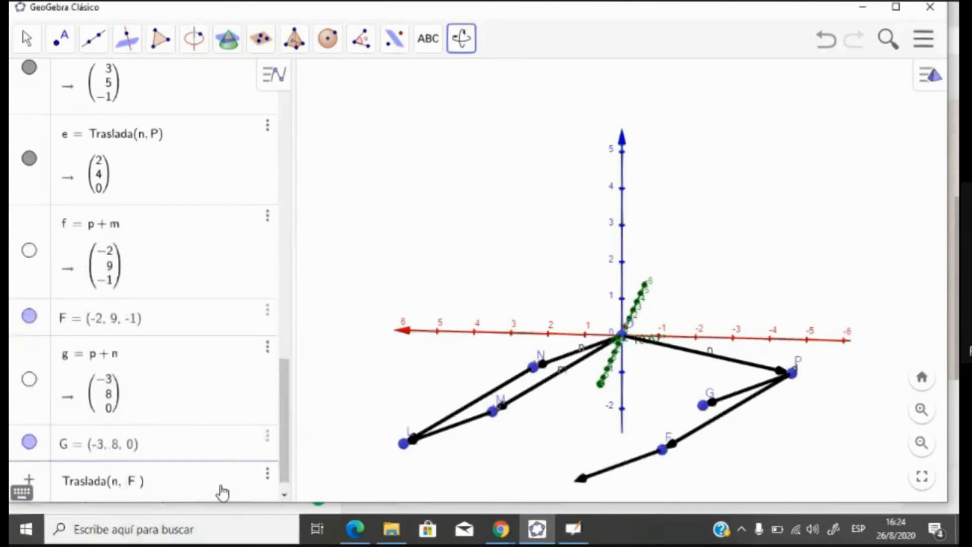
pyautogui.press('Return')
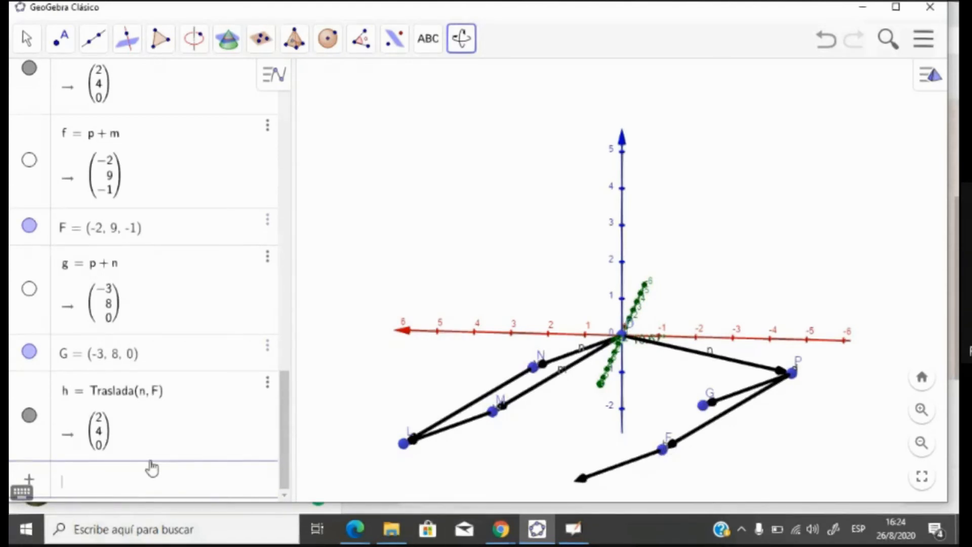
# - Translate vector m to the starting point G with Traslada(m, G), closing the second parallelogram
pyautogui.write('Tras')
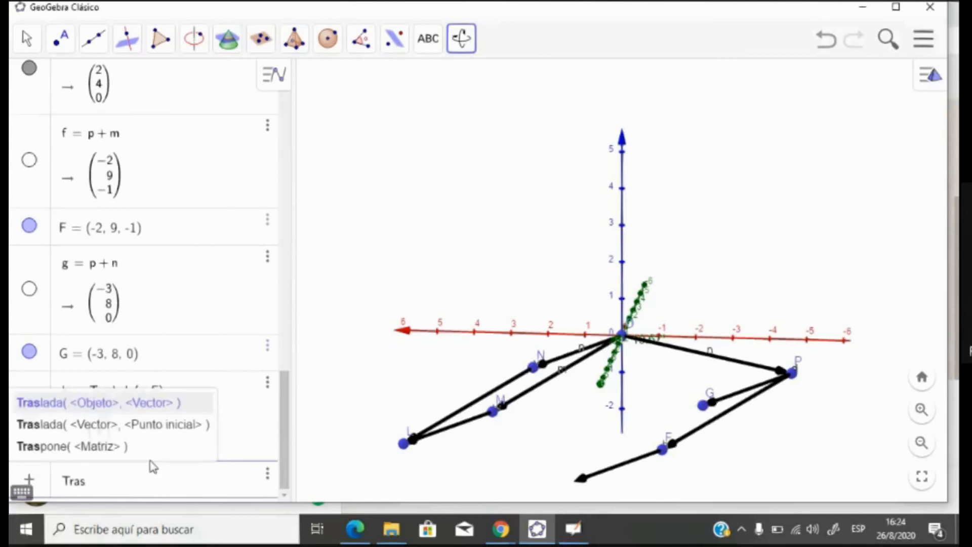
pyautogui.write('lada')
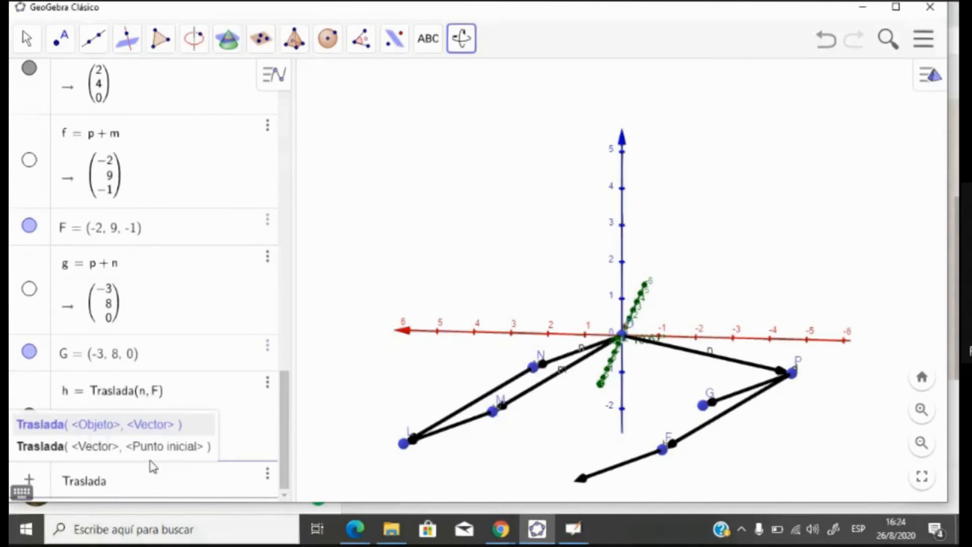
pyautogui.write('(')
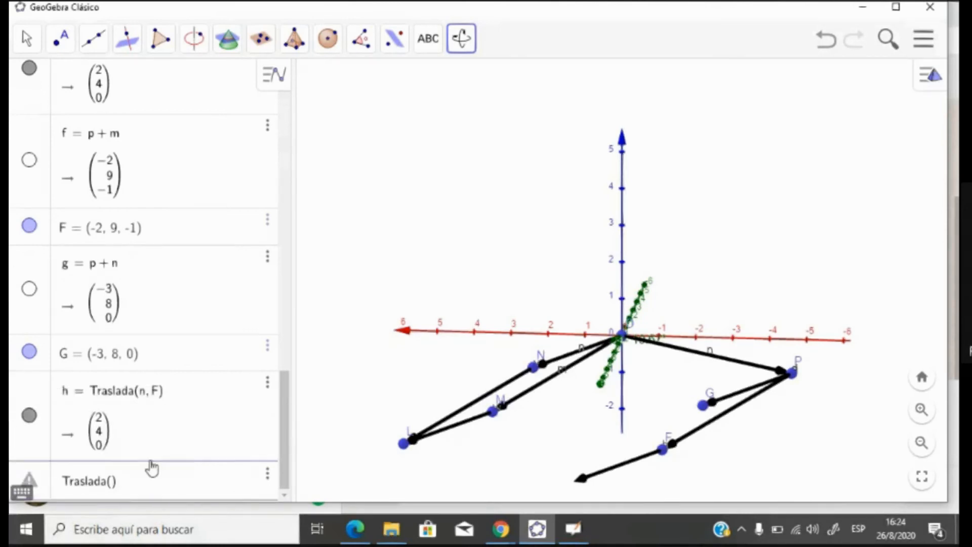
pyautogui.press('BackSpace')
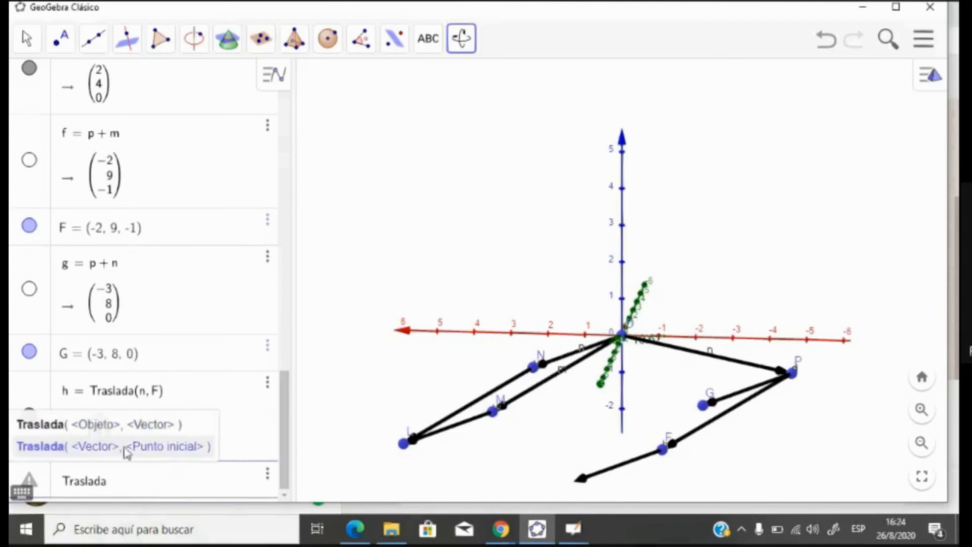
pyautogui.click(100, 446)
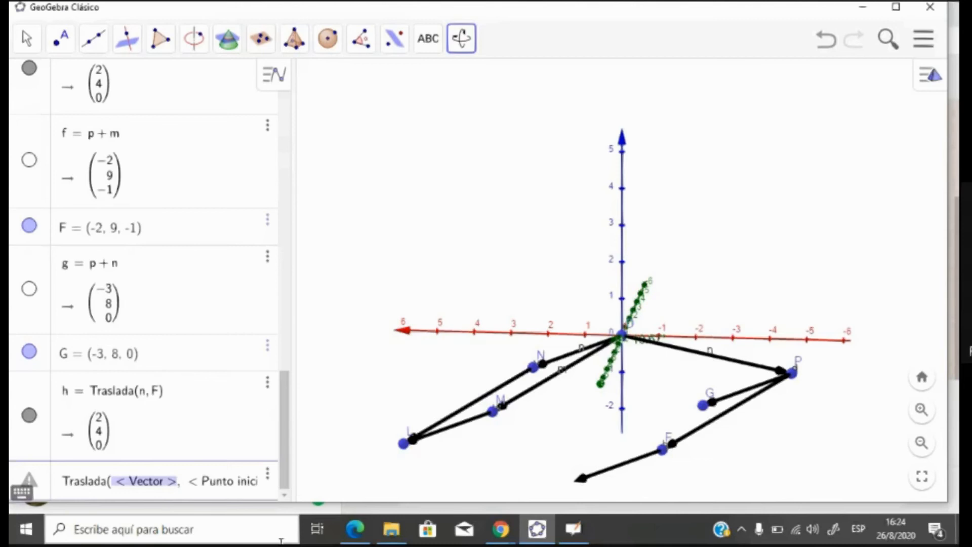
pyautogui.write('m')
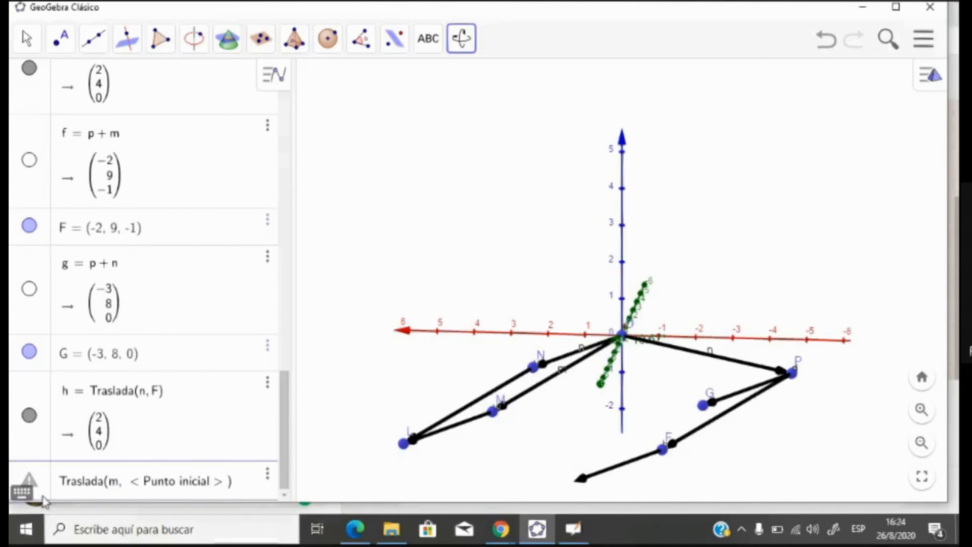
pyautogui.click(222, 487)
pyautogui.press('BackSpace')
pyautogui.press('BackSpace')
pyautogui.press('BackSpace')
pyautogui.press('BackSpace')
pyautogui.press('BackSpace')
pyautogui.press('BackSpace')
pyautogui.press('BackSpace')
pyautogui.press('BackSpace')
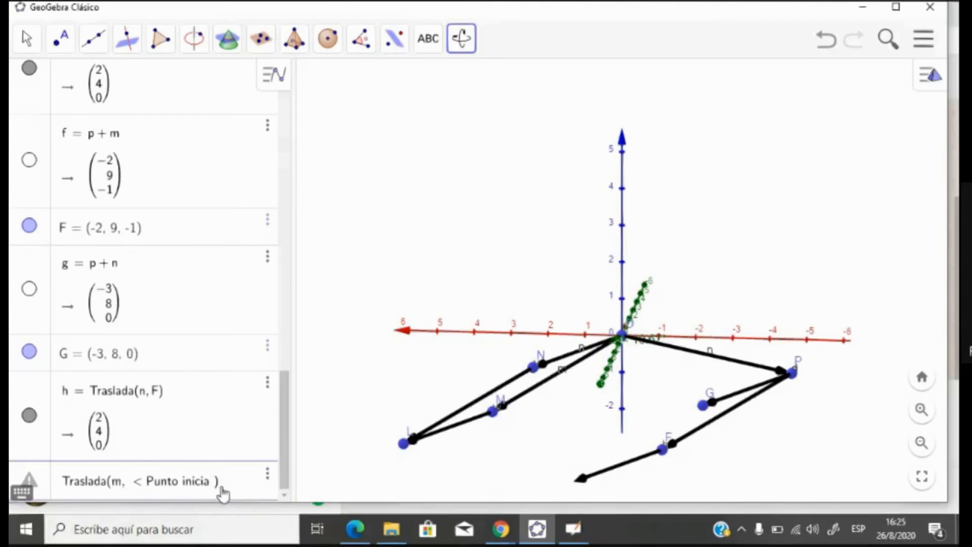
pyautogui.press('BackSpace')
pyautogui.press('BackSpace')
pyautogui.press('BackSpace')
pyautogui.press('BackSpace')
pyautogui.press('BackSpace')
pyautogui.press('BackSpace')
pyautogui.press('BackSpace')
pyautogui.press('BackSpace')
pyautogui.press('BackSpace')
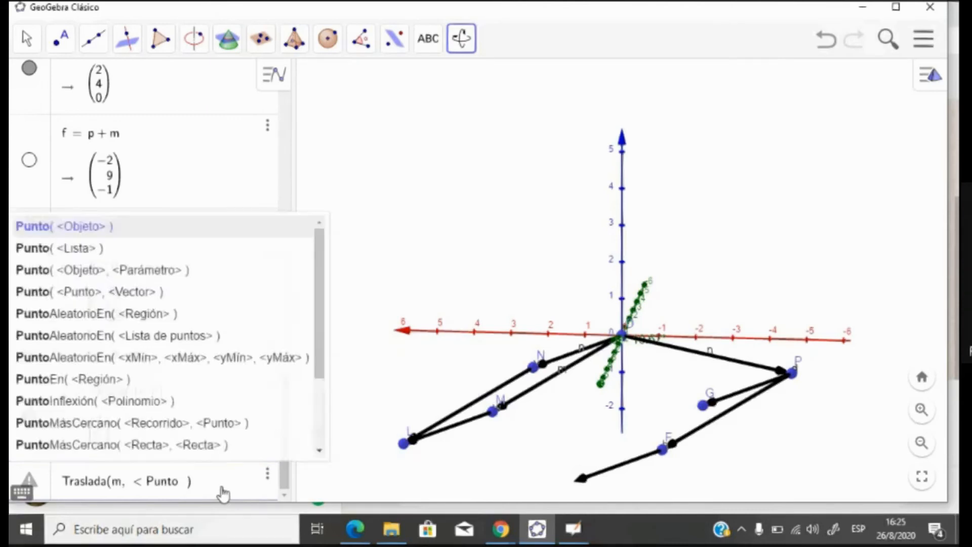
pyautogui.write('G')
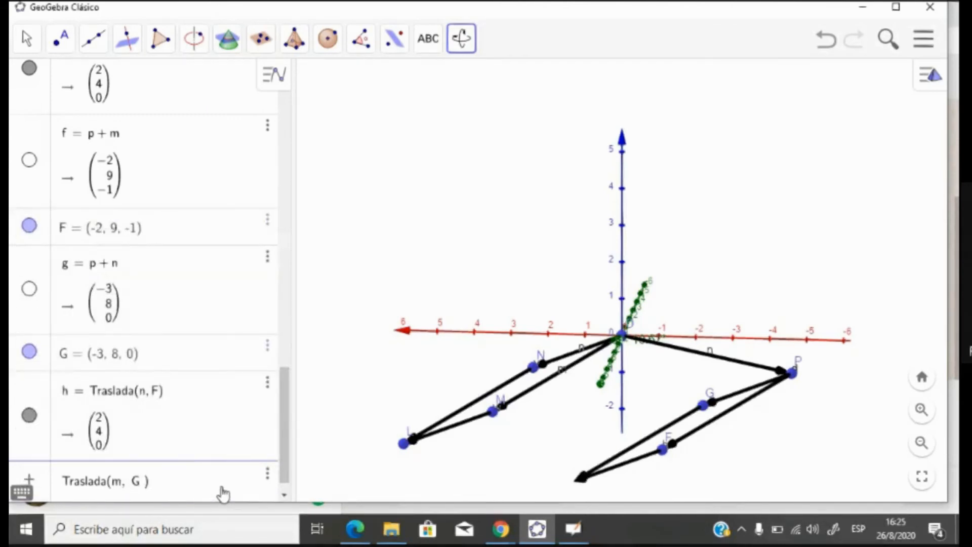
pyautogui.press('Return')
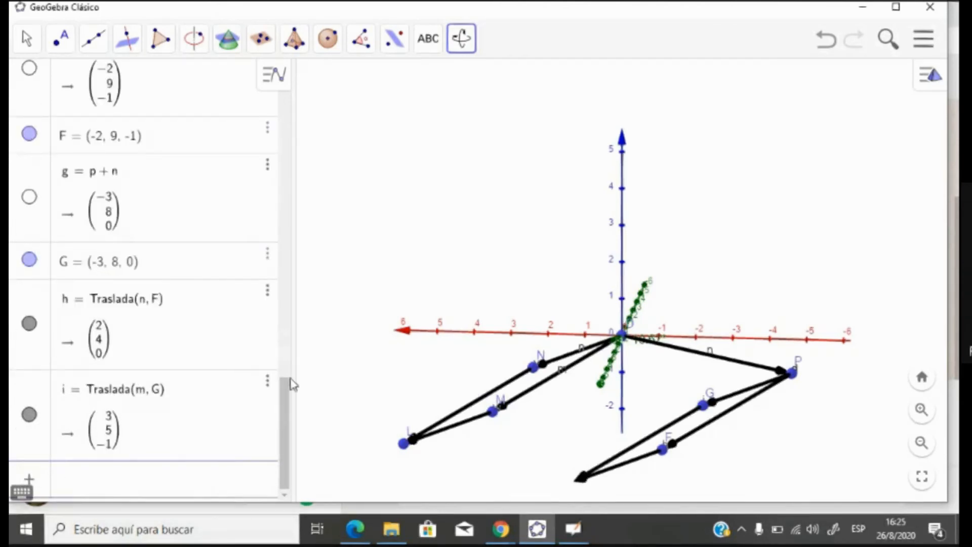
# - Show the sum vector ℓ = m + n as the diagonal of the original parallelogram, and hide it again
pyautogui.click(592, 444)
pyautogui.moveTo(592, 444)
pyautogui.mouseDown()
pyautogui.moveTo(581, 425)
pyautogui.moveTo(618, 414)
pyautogui.moveTo(573, 430)
pyautogui.moveTo(609, 443)
pyautogui.moveTo(628, 432)
pyautogui.moveTo(592, 432)
pyautogui.moveTo(594, 445)
pyautogui.moveTo(602, 430)
pyautogui.moveTo(592, 441)
pyautogui.mouseUp()
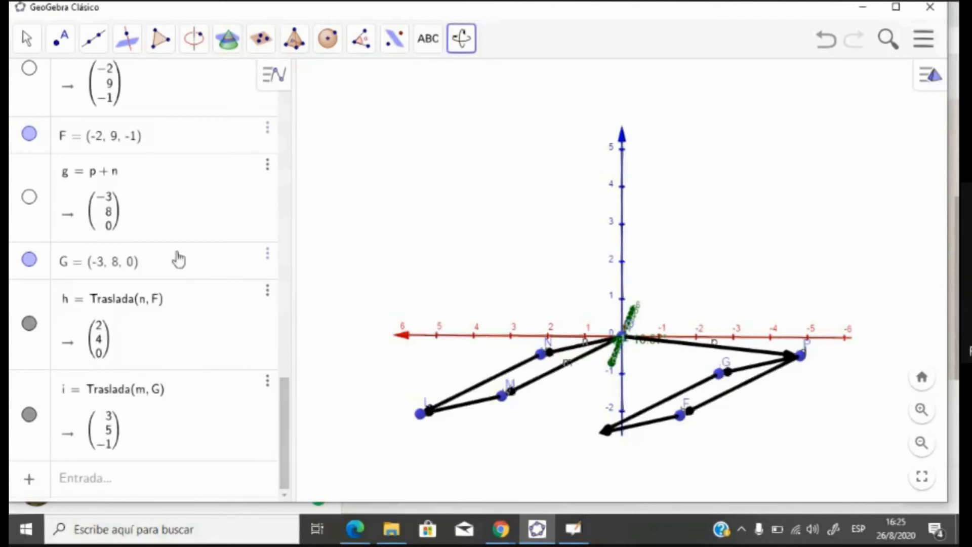
pyautogui.scroll(1, 285, 433)
pyautogui.moveTo(284, 432); pyautogui.dragTo(288, 266)
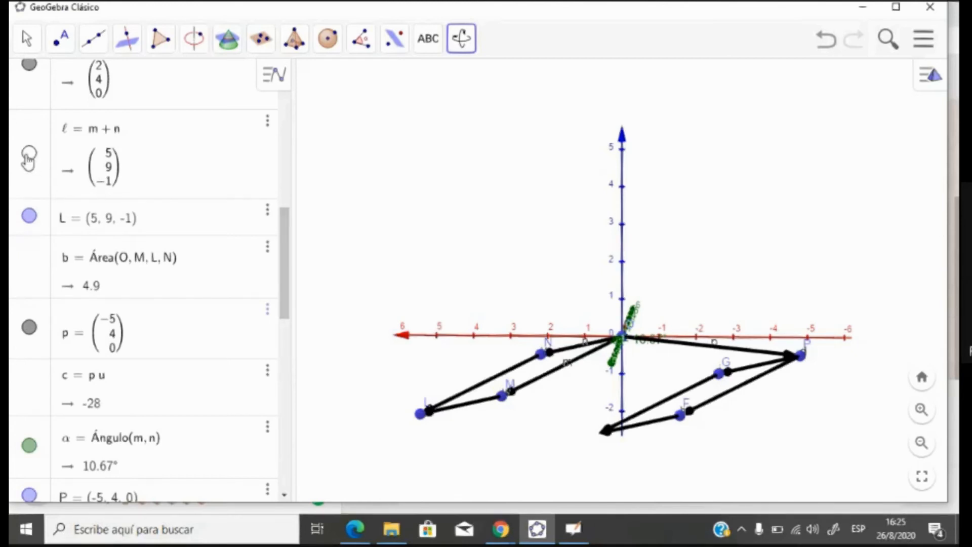
pyautogui.click(29, 156)
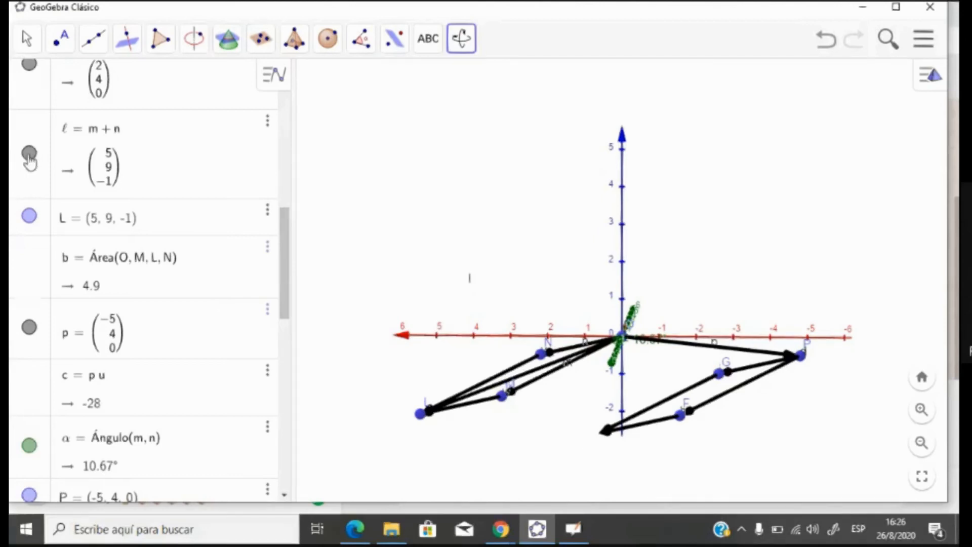
pyautogui.click(29, 153)
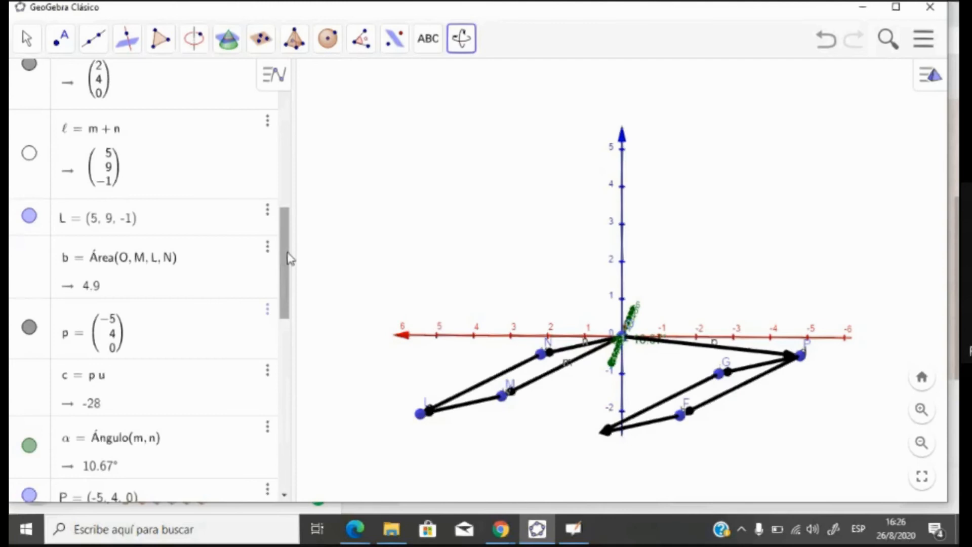
# - Define a vector as the sum p + ℓ, running from the origin to the far vertex of the translated parallelogram
pyautogui.moveTo(288, 258); pyautogui.dragTo(319, 456)
pyautogui.click(158, 491)
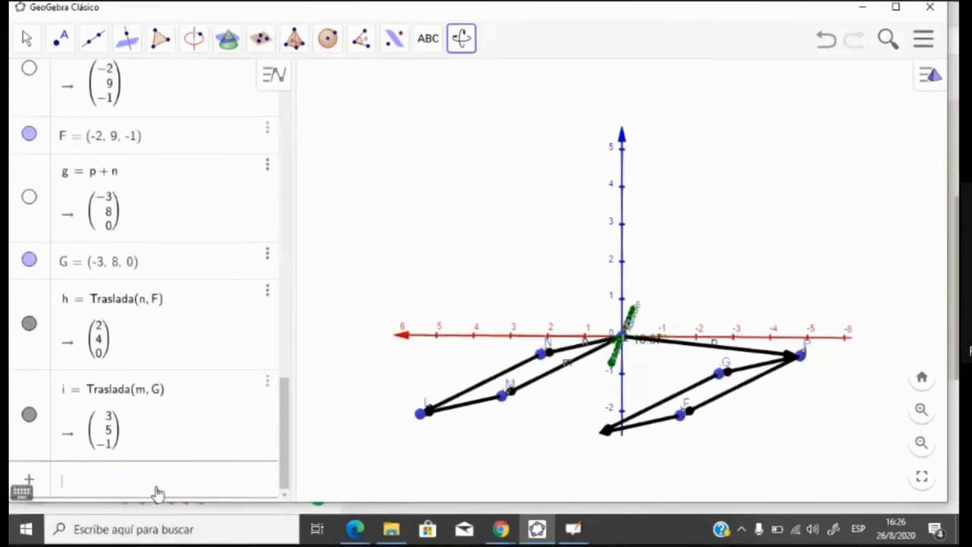
pyautogui.write('p + ')
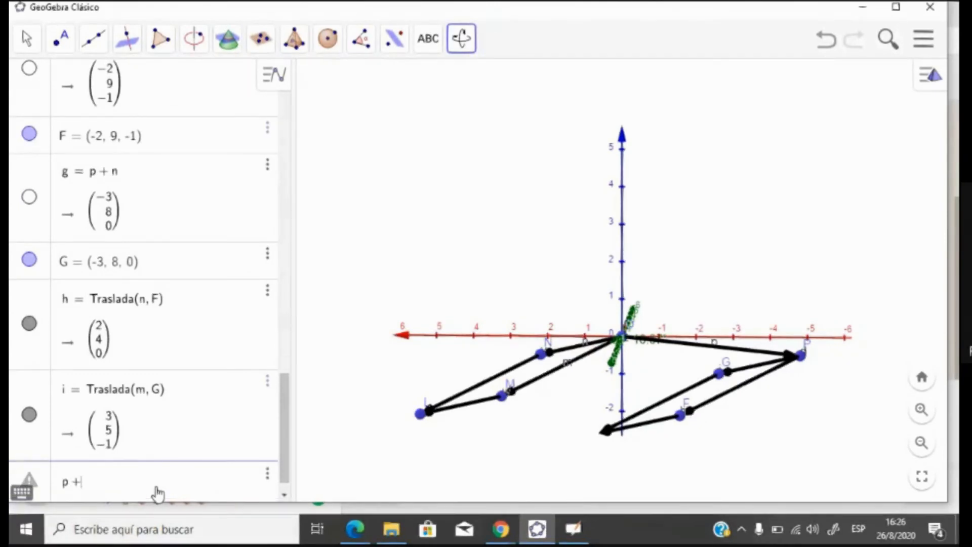
pyautogui.write('l')
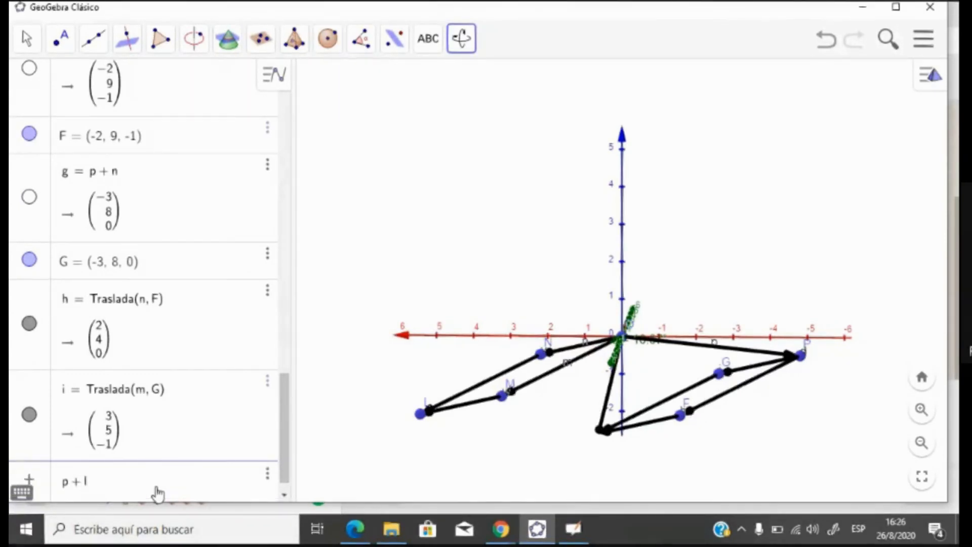
pyautogui.press('Return')
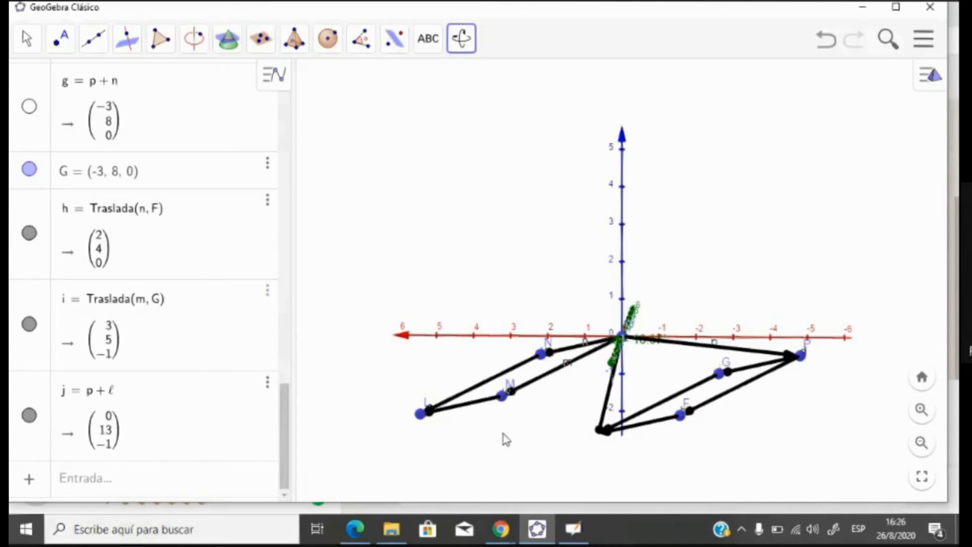
# - Define point J = (0, 13, -1) at the tip of the vector p + ℓ, and hide that sum vector
pyautogui.click(170, 485)
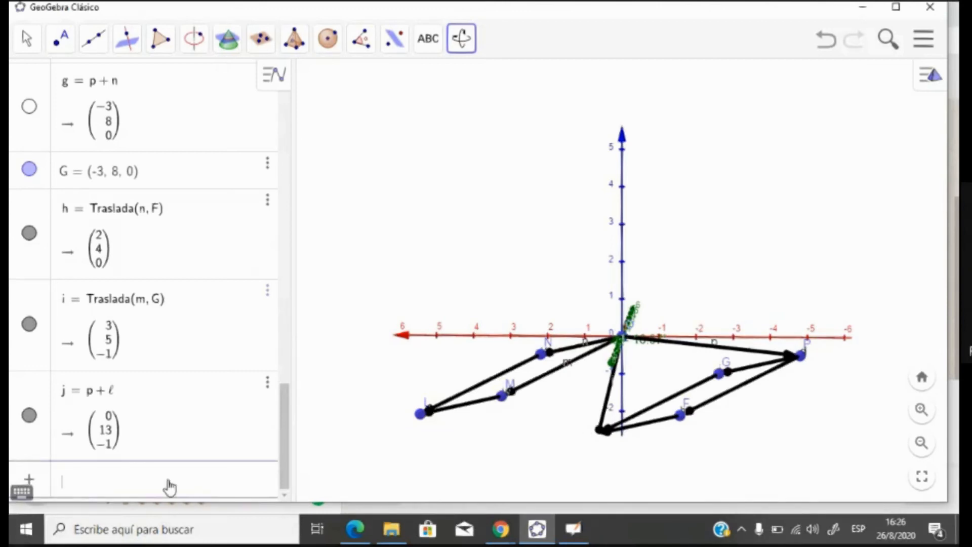
pyautogui.write('J =')
pyautogui.write('(')
pyautogui.write('0')
pyautogui.write(',13')
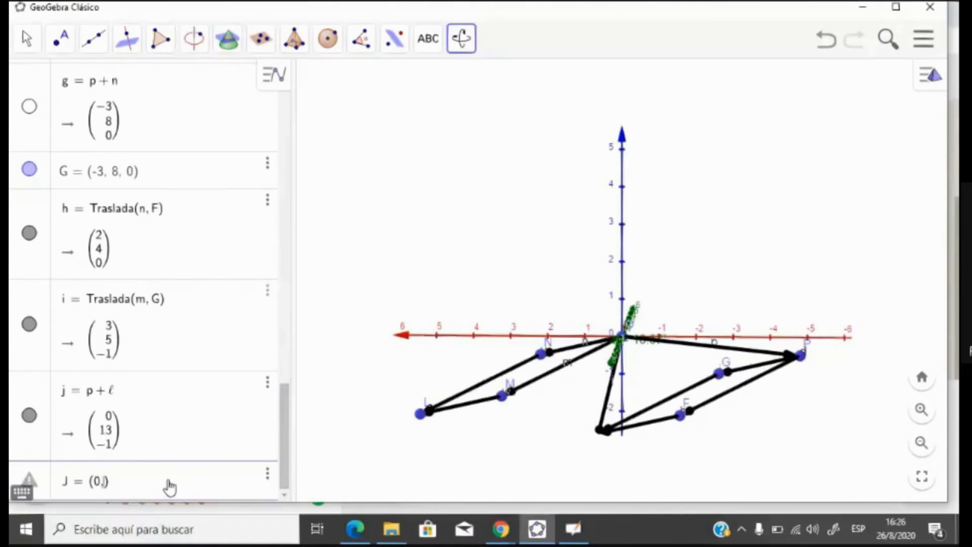
pyautogui.write(',')
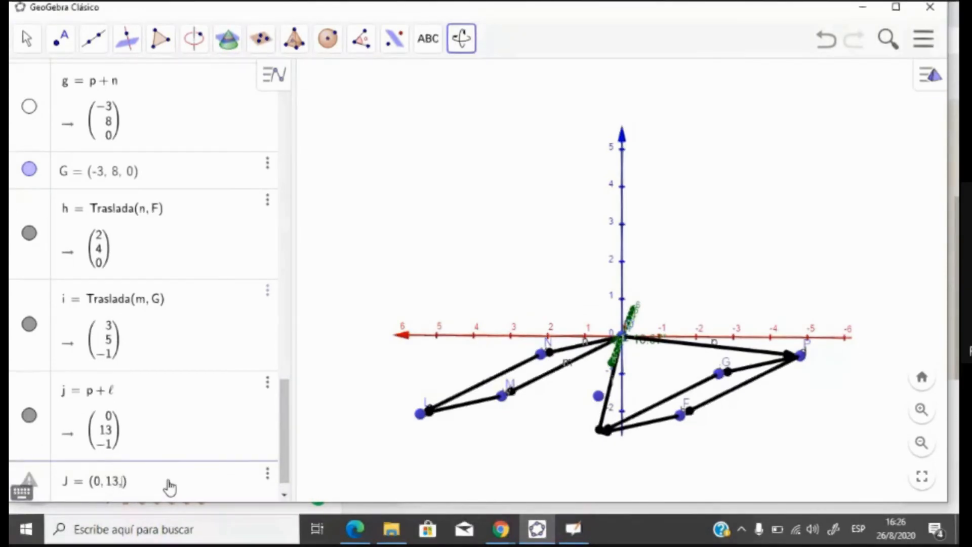
pyautogui.write('-1')
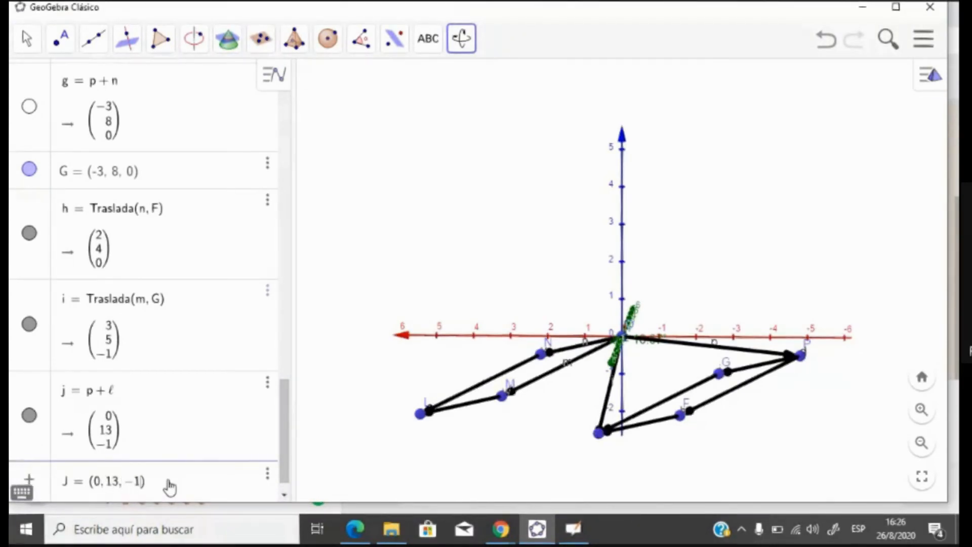
pyautogui.press('Return')
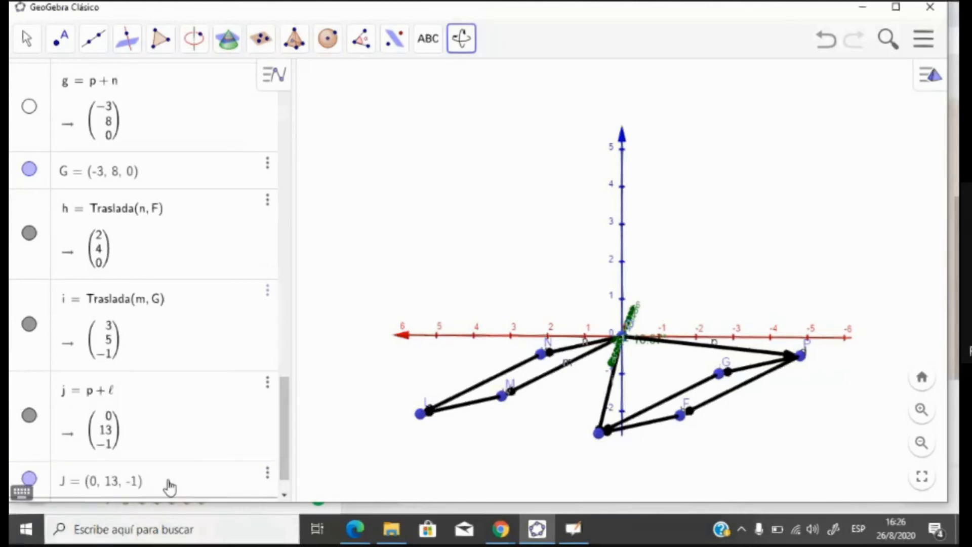
pyautogui.click(28, 380)
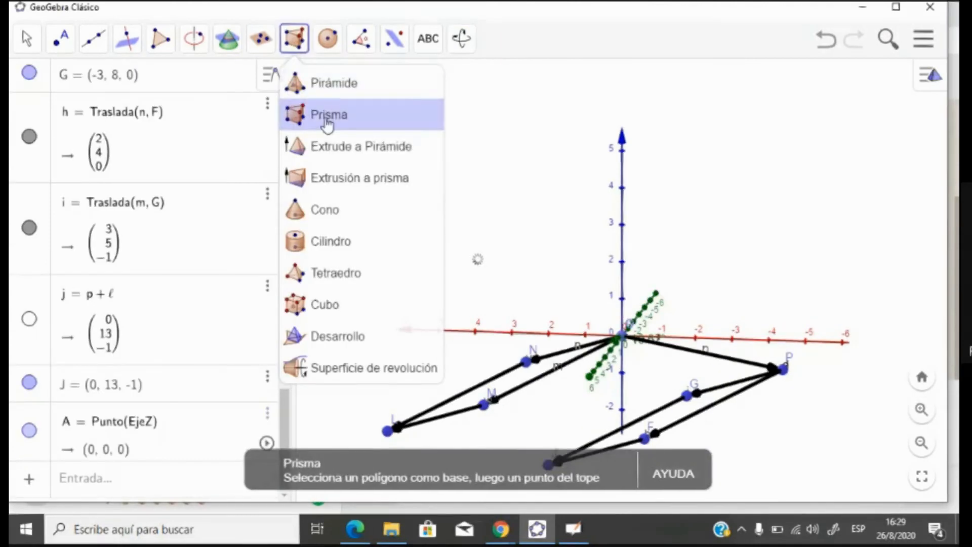
# - Build a prism on the base L, N, origin and M, with J as the point of the top face
pyautogui.click(325, 122)
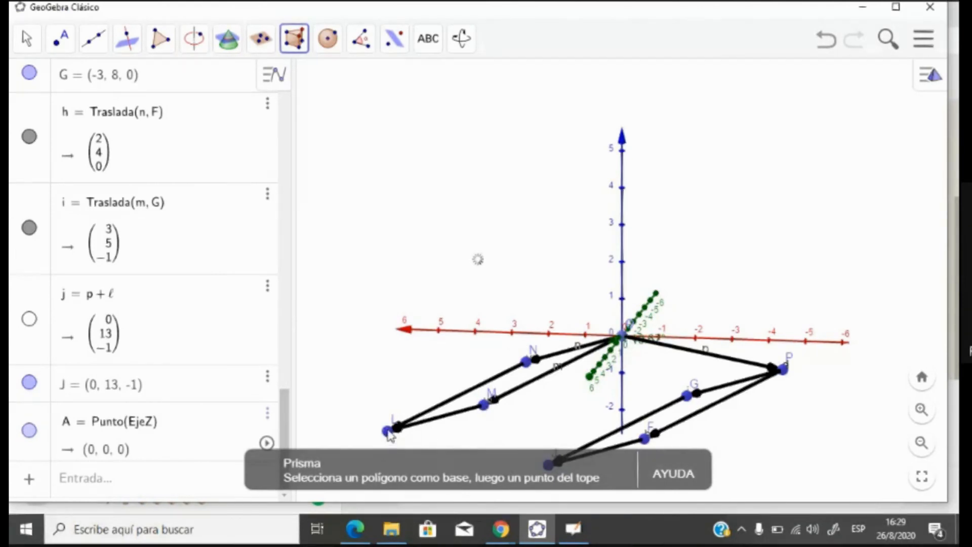
pyautogui.click(387, 431)
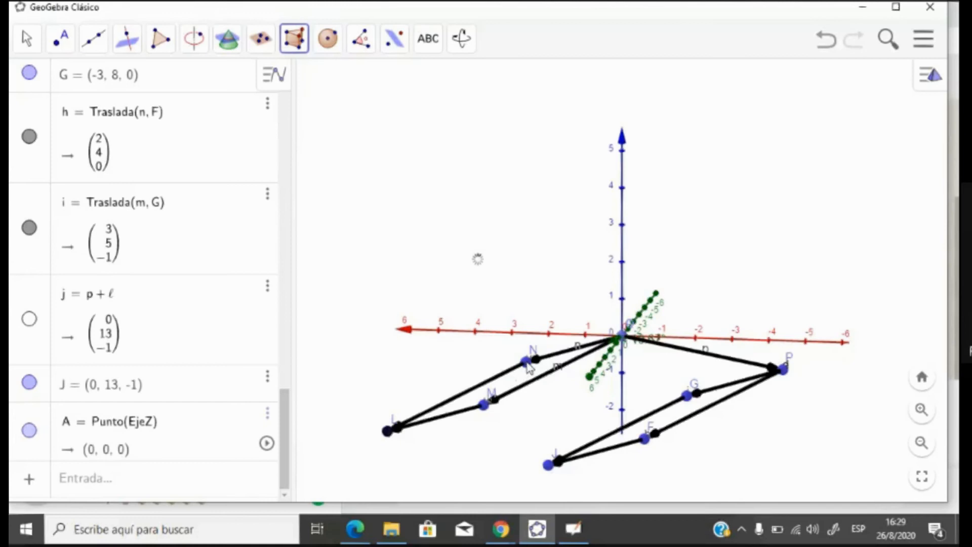
pyautogui.click(526, 361)
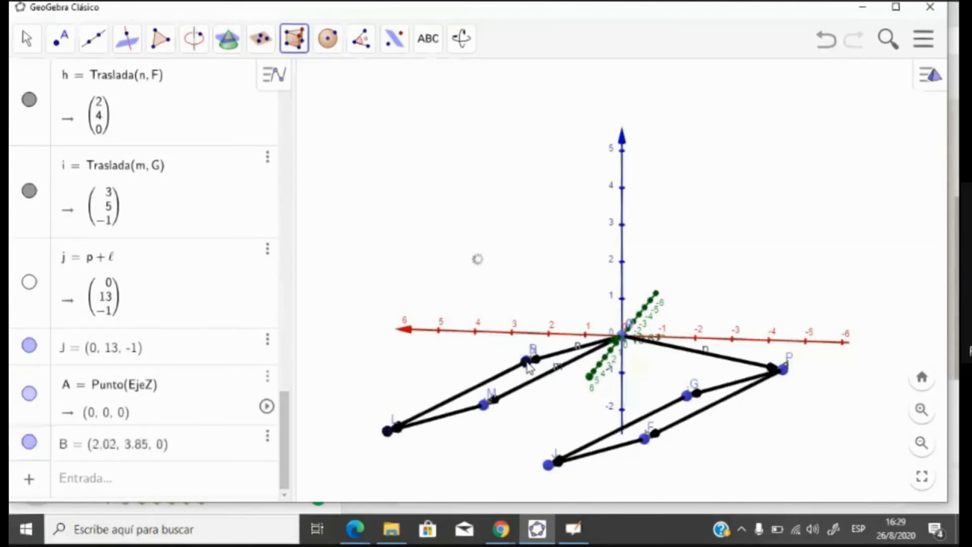
pyautogui.click(621, 339)
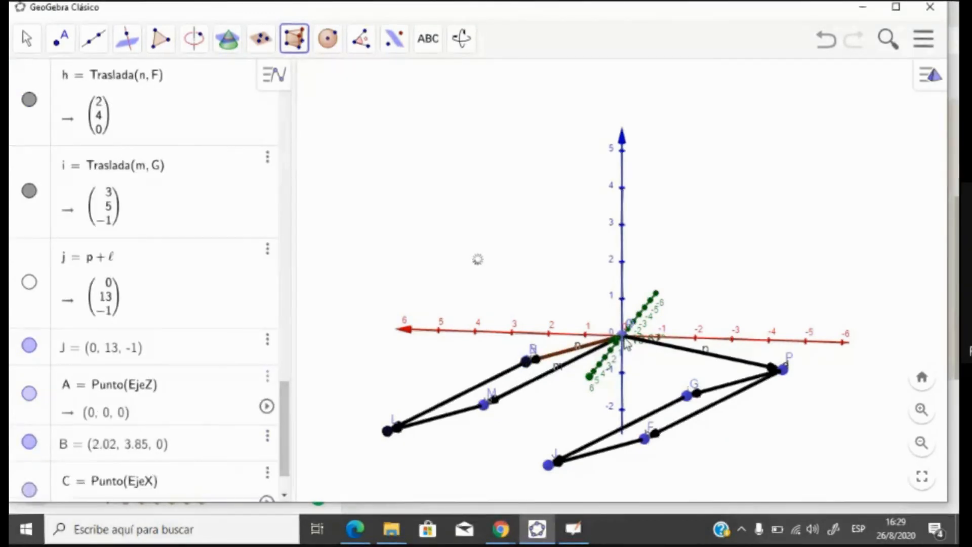
pyautogui.click(484, 406)
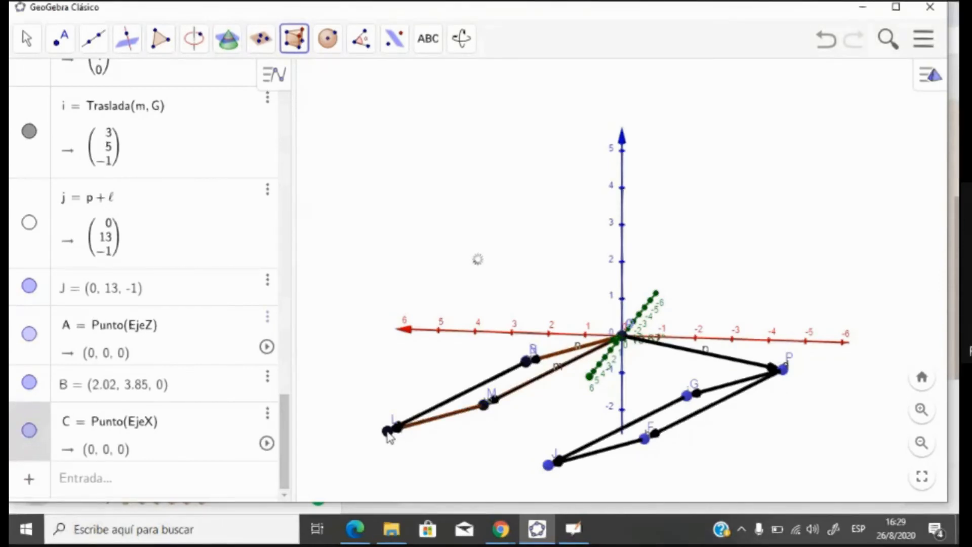
pyautogui.click(387, 432)
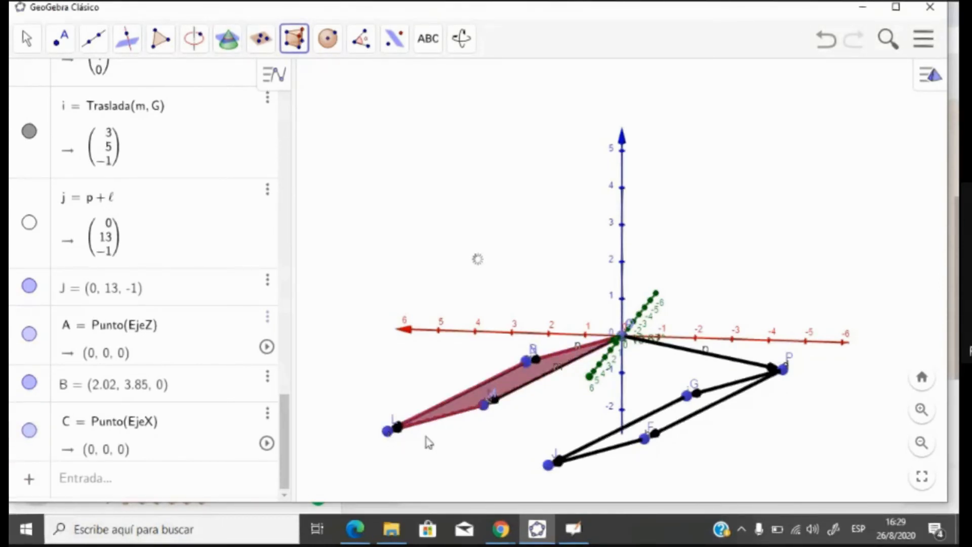
pyautogui.click(549, 465)
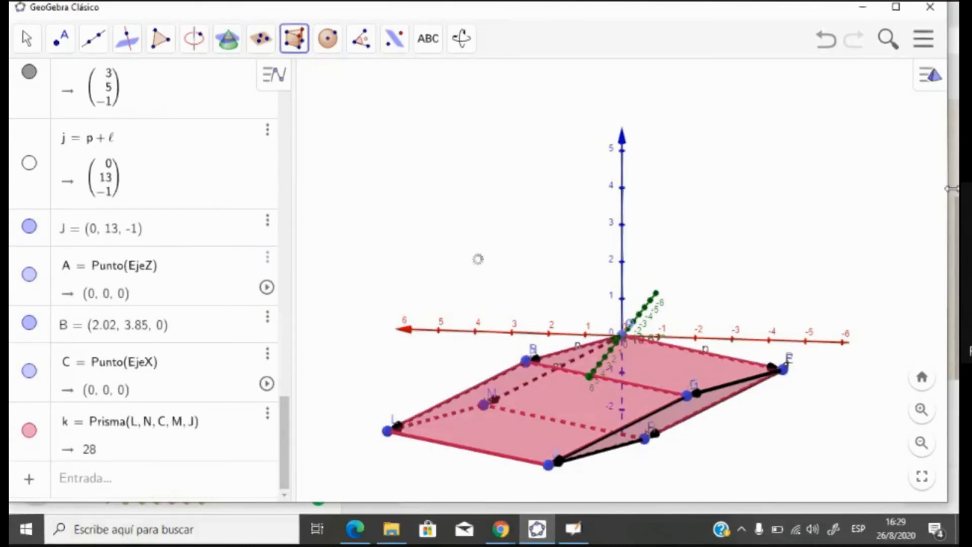
# - Examine the prism from several angles and review its volume entry against the earlier vector definitions
pyautogui.click(27, 39)
pyautogui.moveTo(818, 469)
pyautogui.mouseDown()
pyautogui.moveTo(812, 433)
pyautogui.moveTo(803, 471)
pyautogui.moveTo(832, 470)
pyautogui.moveTo(850, 453)
pyautogui.moveTo(820, 482)
pyautogui.moveTo(794, 451)
pyautogui.moveTo(833, 455)
pyautogui.moveTo(840, 466)
pyautogui.moveTo(818, 461)
pyautogui.mouseUp()
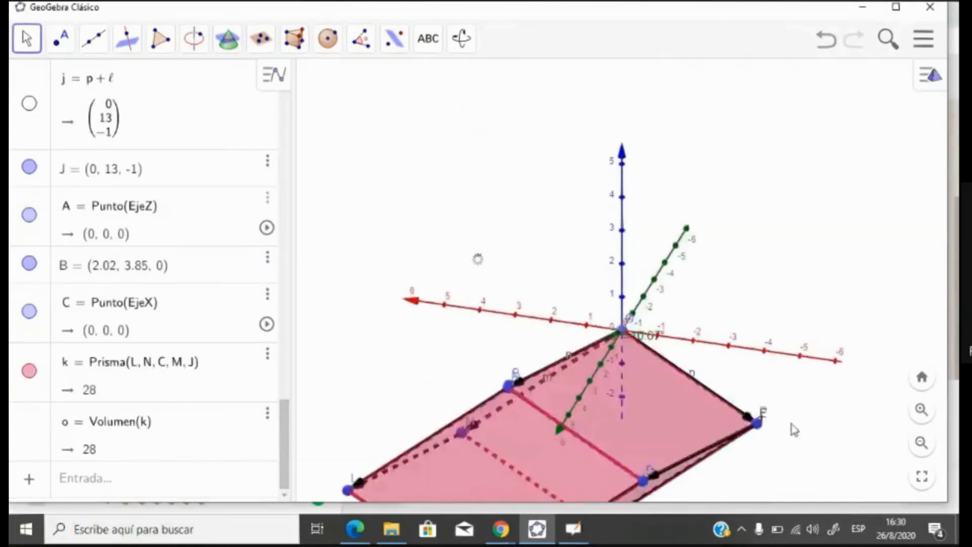
pyautogui.moveTo(792, 428)
pyautogui.mouseDown()
pyautogui.moveTo(804, 401)
pyautogui.moveTo(796, 415)
pyautogui.mouseUp()
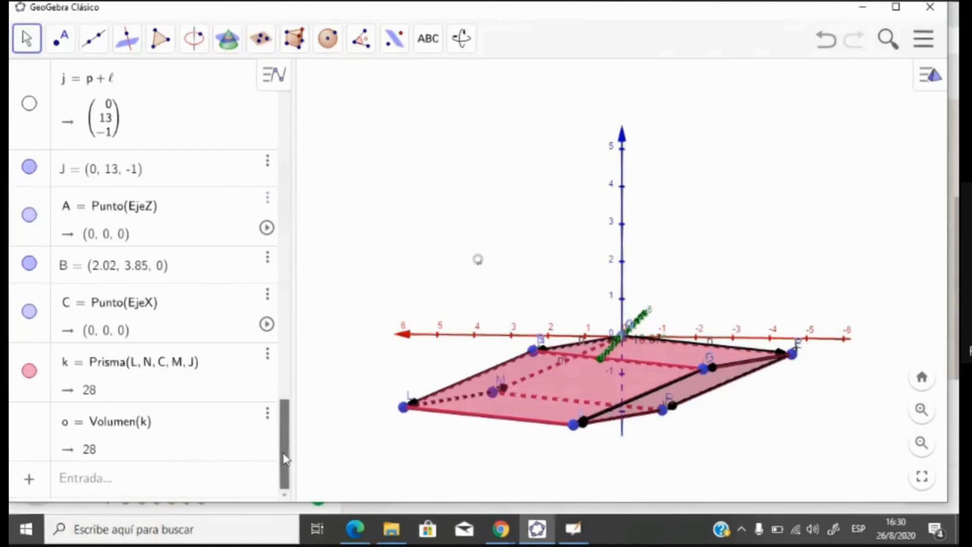
pyautogui.moveTo(284, 458); pyautogui.dragTo(262, 278)
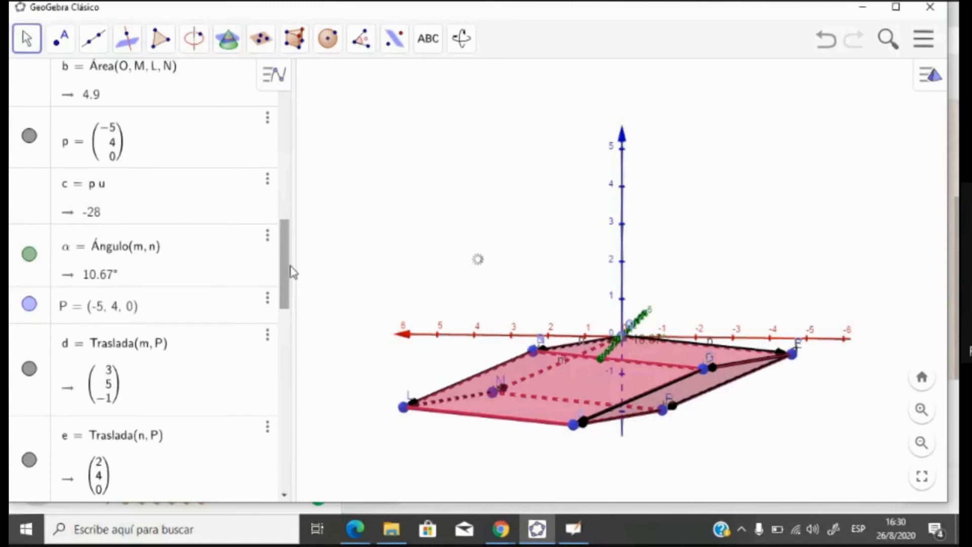
pyautogui.moveTo(287, 267); pyautogui.dragTo(291, 127)
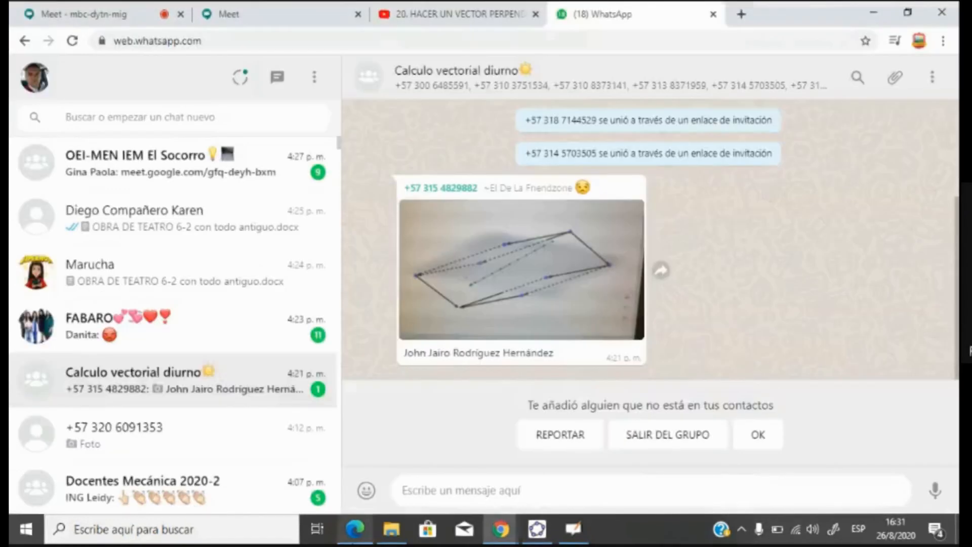
# - Check the image in the WhatsApp group chat, and return to GeoGebra to examine the prism from other sides
pyautogui.click(500, 529)
pyautogui.click(551, 537)
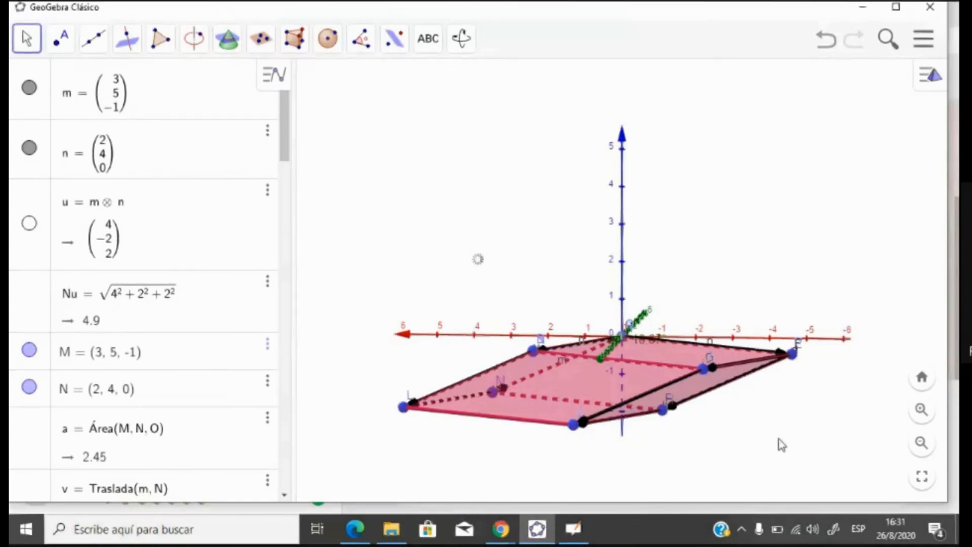
pyautogui.moveTo(758, 436); pyautogui.dragTo(780, 427)
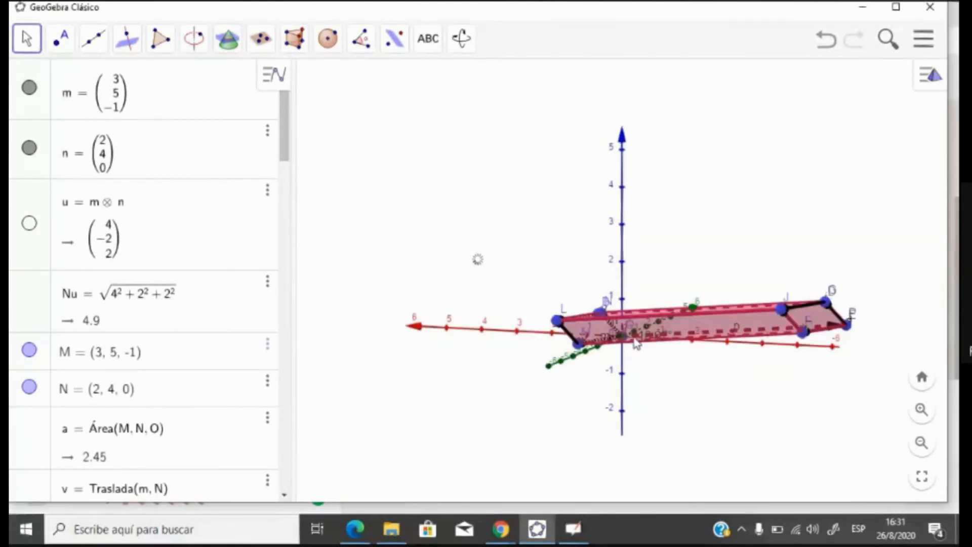
pyautogui.scroll(-1, 292, 175)
pyautogui.moveTo(292, 172); pyautogui.dragTo(288, 499)
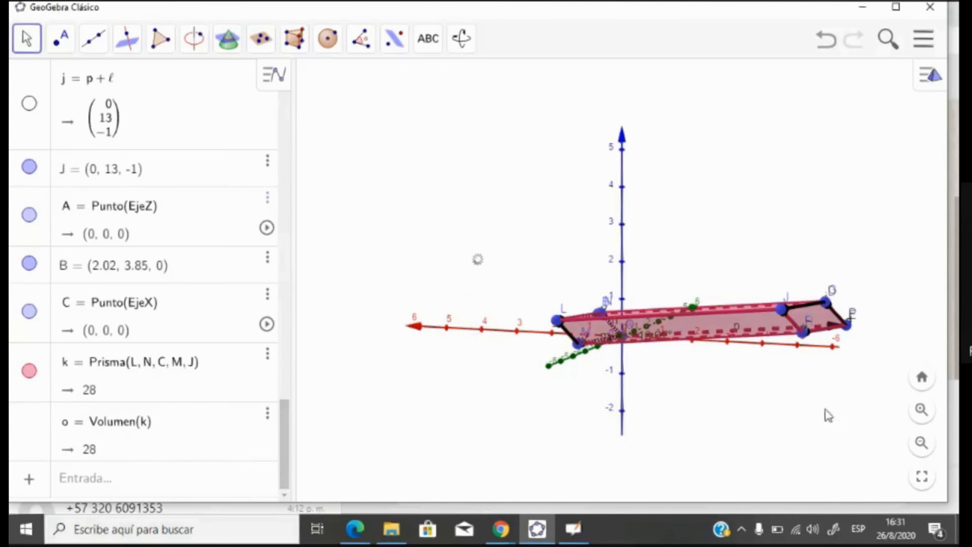
pyautogui.moveTo(824, 412); pyautogui.dragTo(794, 414)
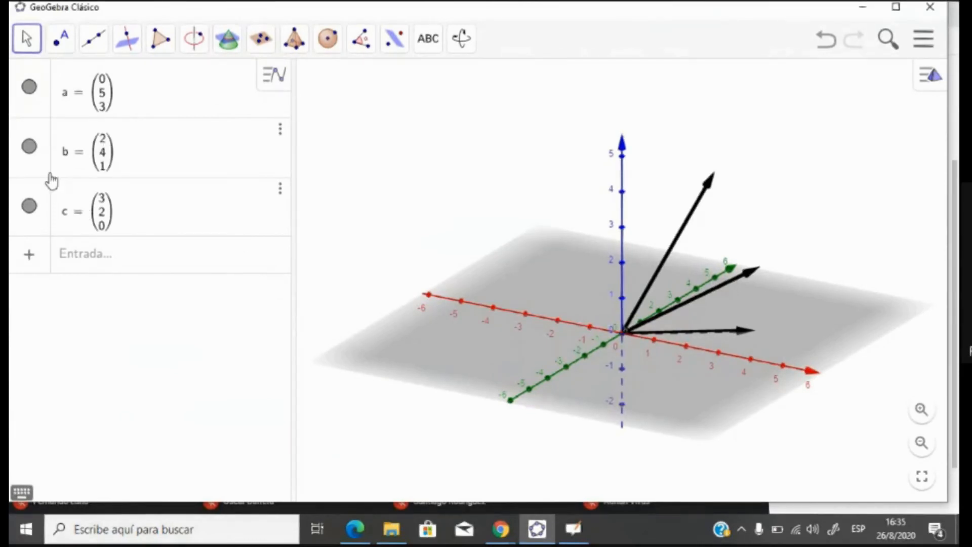
# - Hide vectors a, b and c, show b and c individually to identify each one, and make all three visible again
pyautogui.click(29, 147)
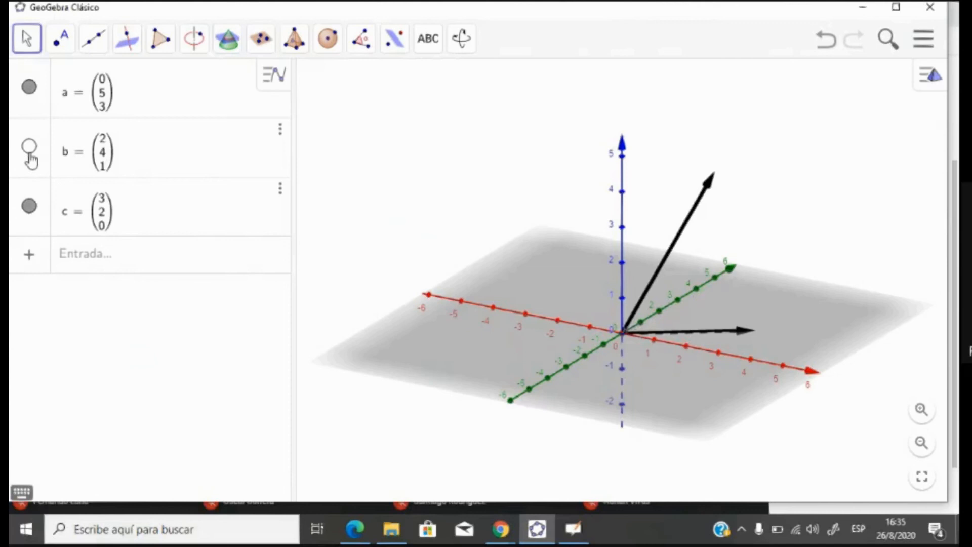
pyautogui.click(28, 206)
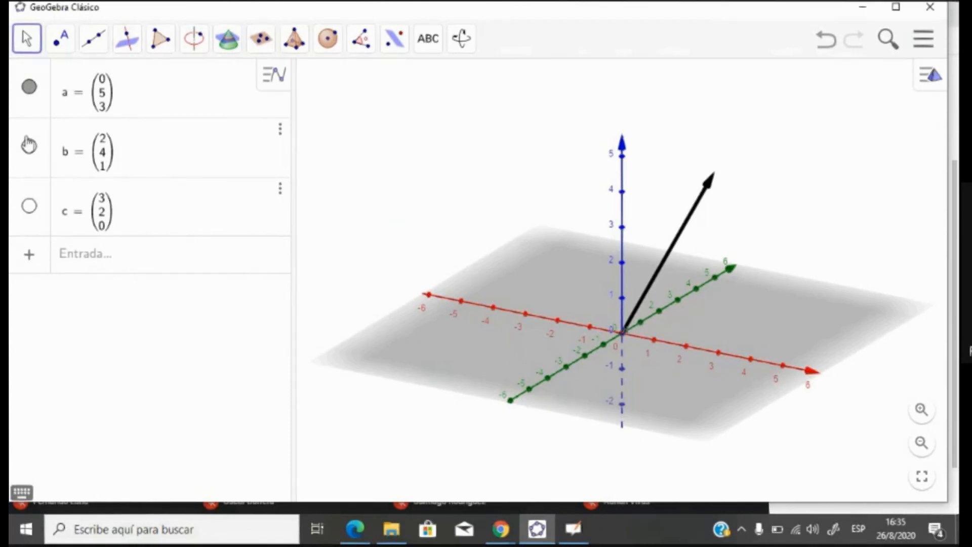
pyautogui.click(29, 86)
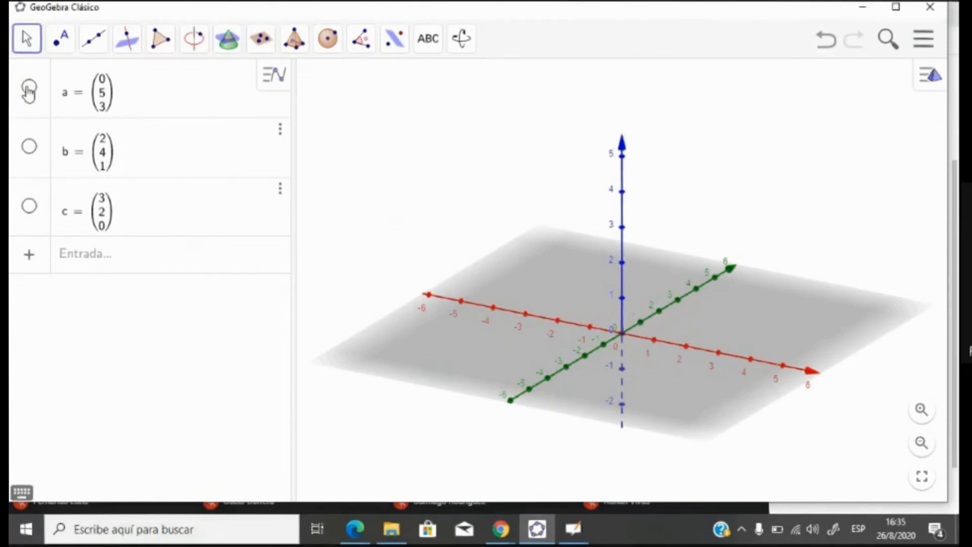
pyautogui.click(30, 151)
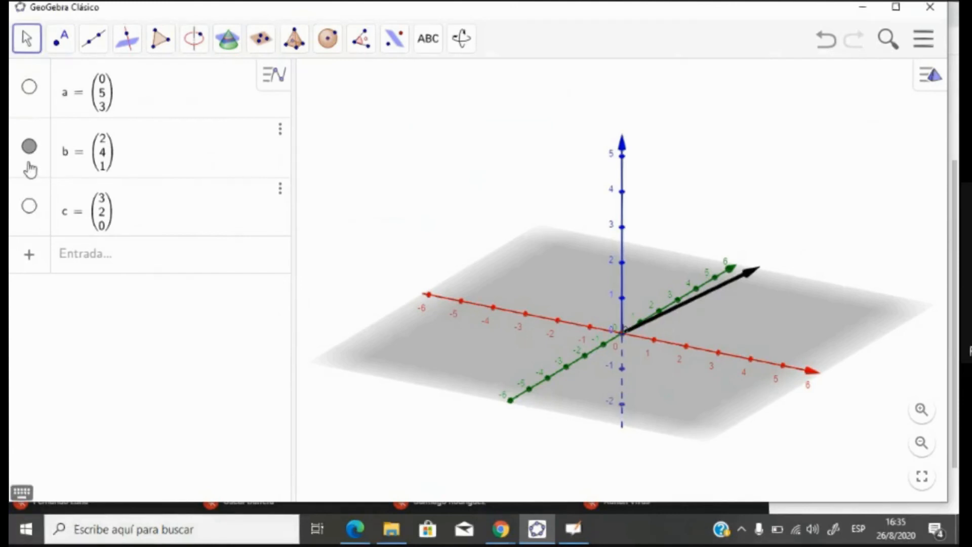
pyautogui.click(29, 146)
pyautogui.click(33, 213)
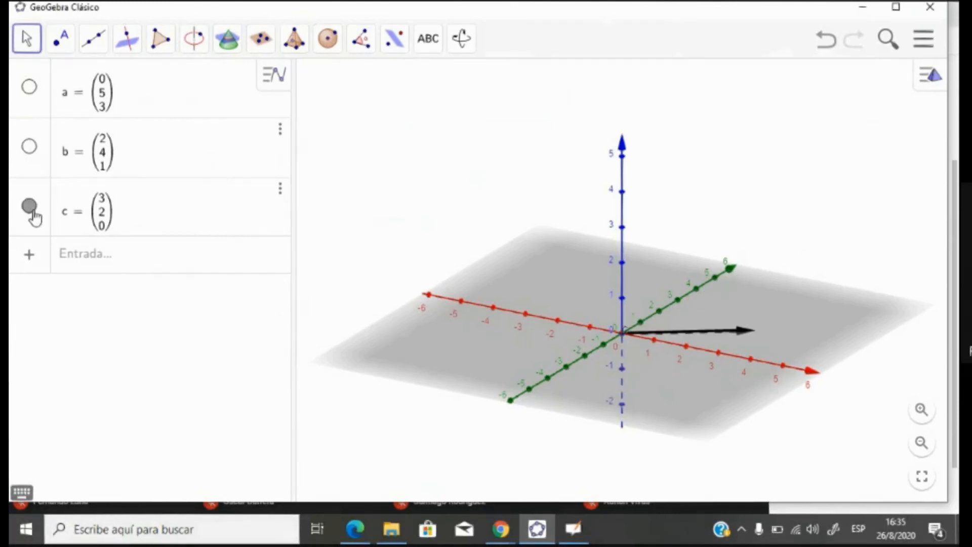
pyautogui.click(29, 147)
pyautogui.click(30, 87)
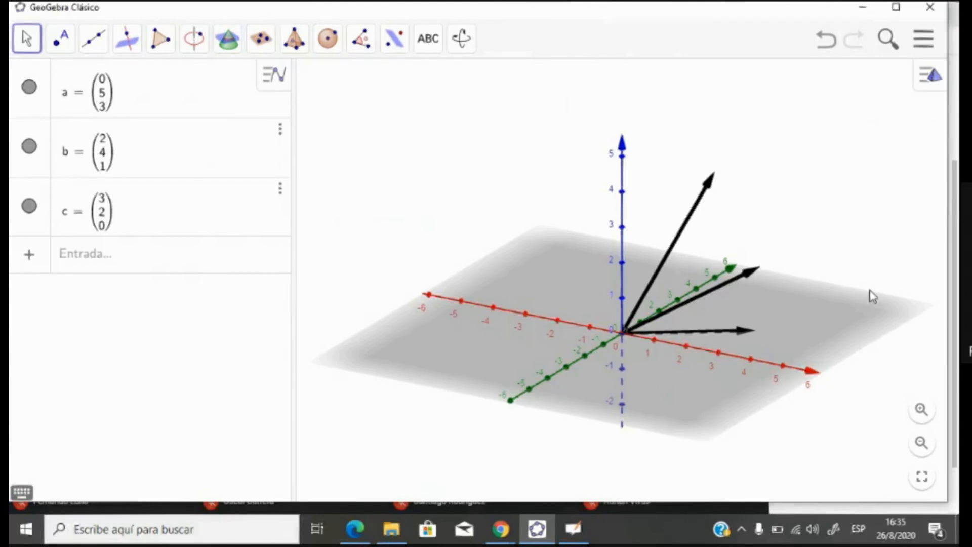
# - Set the third component of vector c to 7
pyautogui.click(29, 45)
pyautogui.moveTo(836, 310)
pyautogui.mouseDown()
pyautogui.moveTo(826, 335)
pyautogui.moveTo(736, 346)
pyautogui.moveTo(706, 297)
pyautogui.moveTo(753, 308)
pyautogui.moveTo(770, 326)
pyautogui.moveTo(749, 329)
pyautogui.moveTo(755, 304)
pyautogui.moveTo(742, 296)
pyautogui.moveTo(736, 304)
pyautogui.moveTo(814, 310)
pyautogui.moveTo(834, 335)
pyautogui.moveTo(829, 320)
pyautogui.moveTo(795, 352)
pyautogui.moveTo(781, 288)
pyautogui.moveTo(794, 300)
pyautogui.moveTo(784, 312)
pyautogui.moveTo(837, 308)
pyautogui.moveTo(846, 327)
pyautogui.moveTo(850, 308)
pyautogui.moveTo(847, 318)
pyautogui.mouseUp()
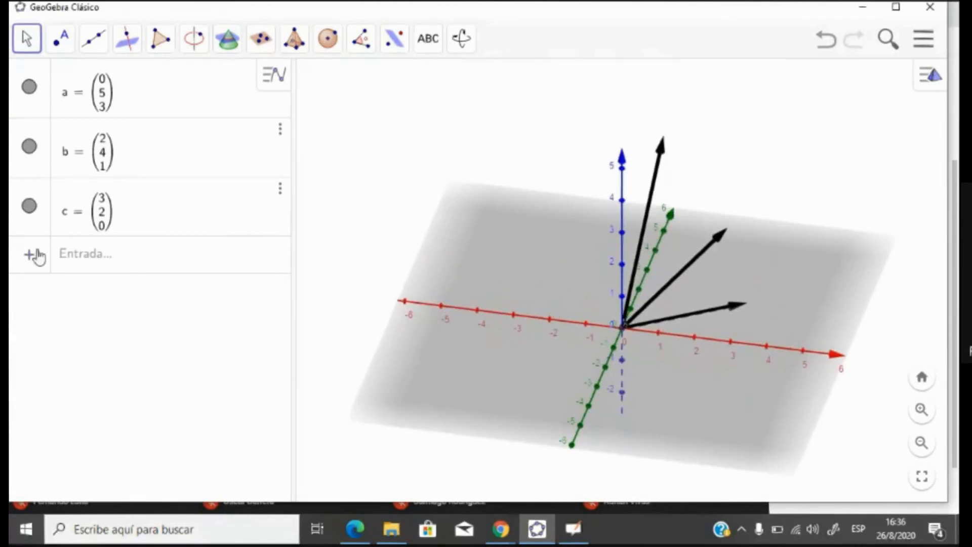
pyautogui.moveTo(722, 320)
pyautogui.mouseDown()
pyautogui.moveTo(717, 300)
pyautogui.moveTo(713, 309)
pyautogui.moveTo(719, 299)
pyautogui.moveTo(753, 308)
pyautogui.moveTo(729, 317)
pyautogui.mouseUp()
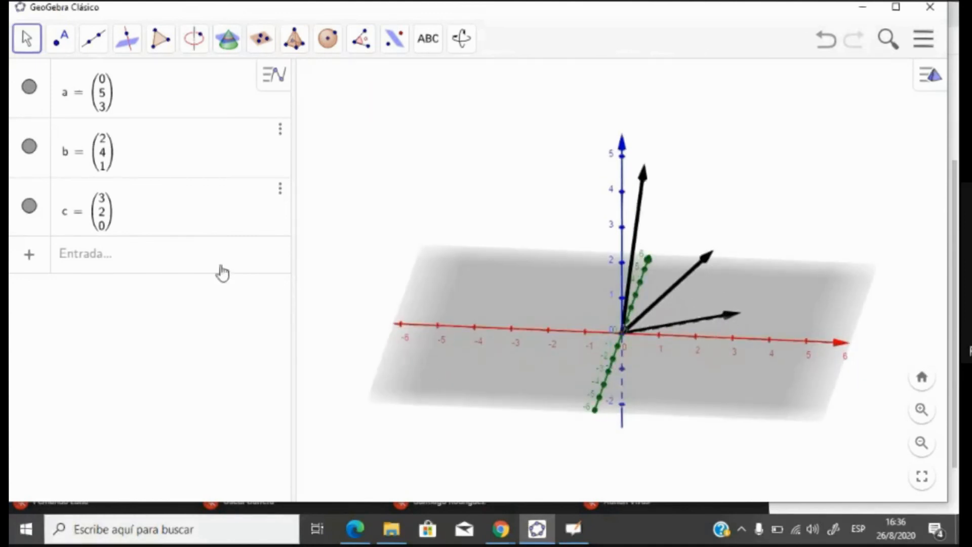
pyautogui.click(102, 234)
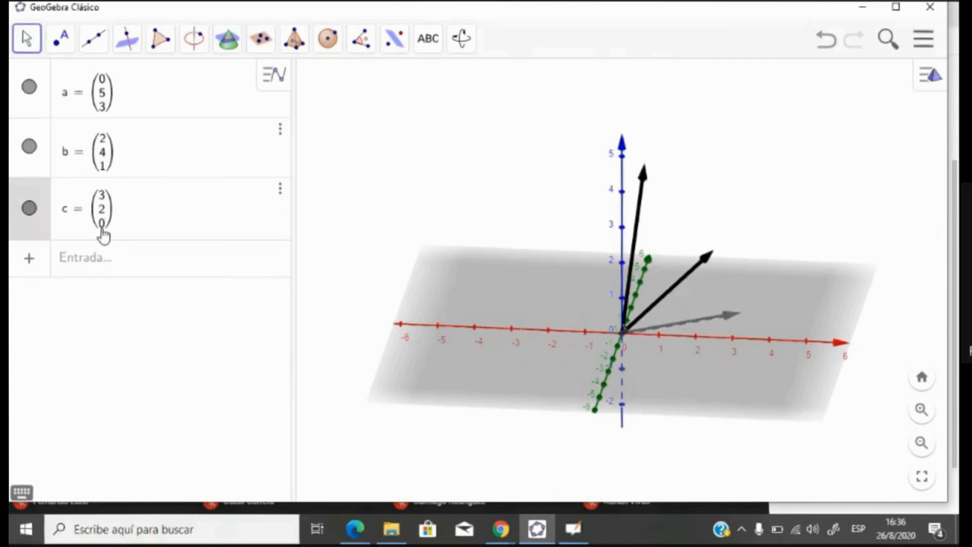
pyautogui.press('BackSpace')
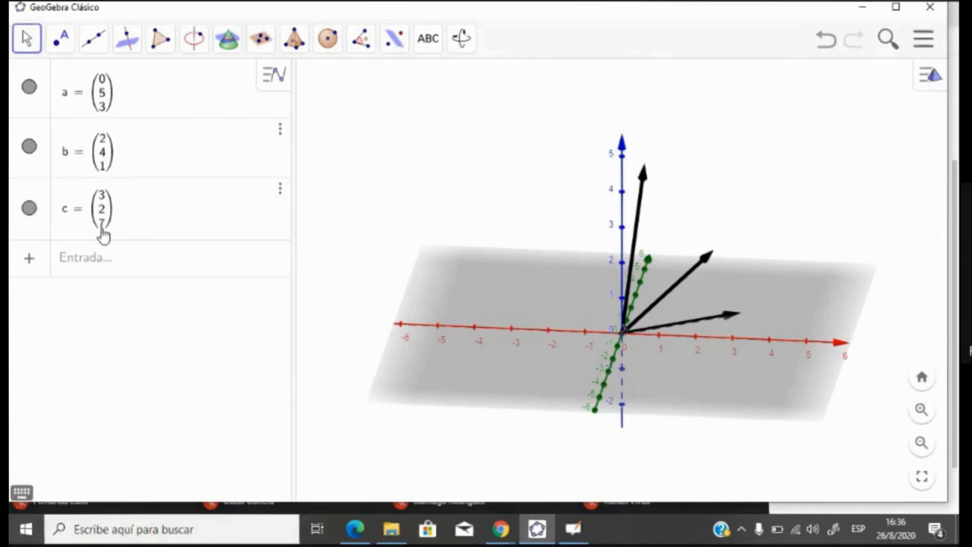
pyautogui.press('Return')
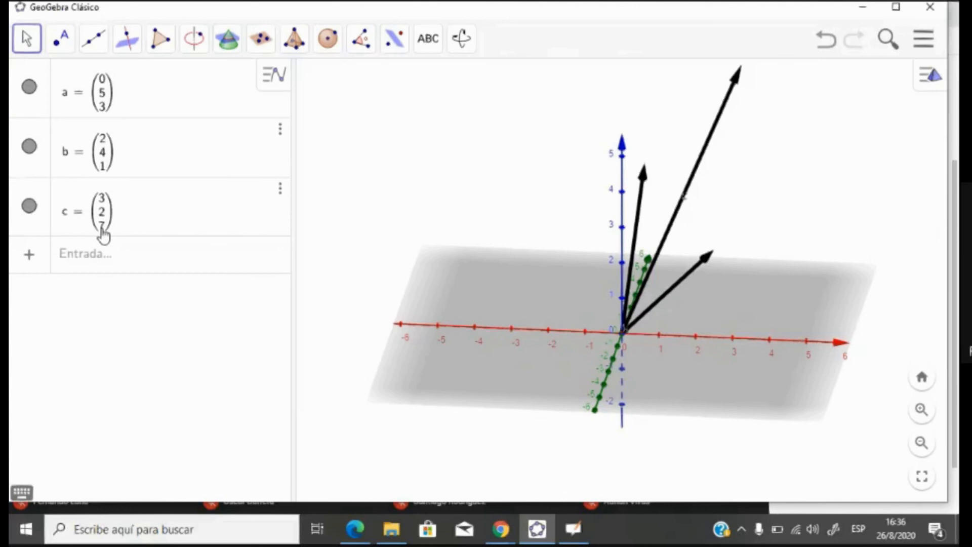
# - Define point A at the tip of vector a by entering it as A = a
pyautogui.click(735, 331)
pyautogui.moveTo(735, 331); pyautogui.dragTo(920, 331)
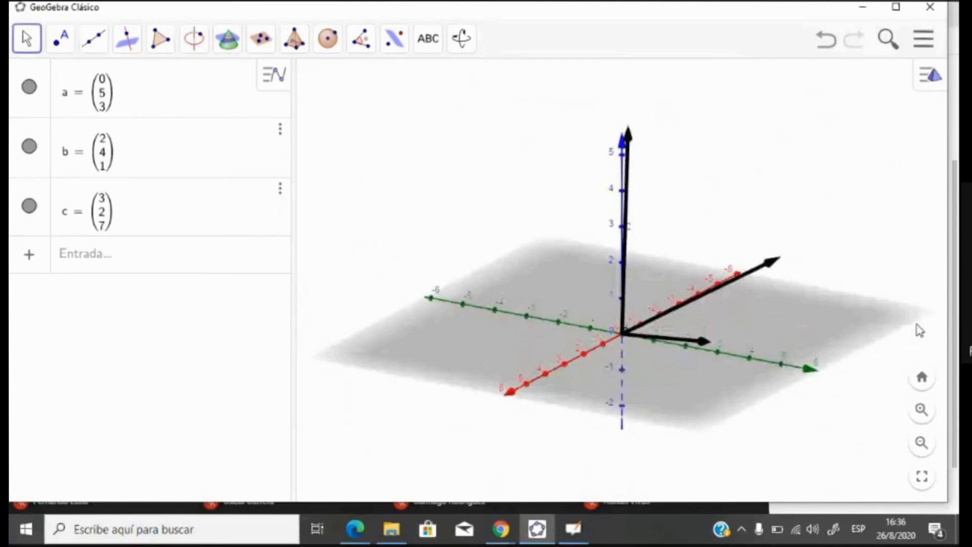
pyautogui.moveTo(763, 356); pyautogui.dragTo(787, 351)
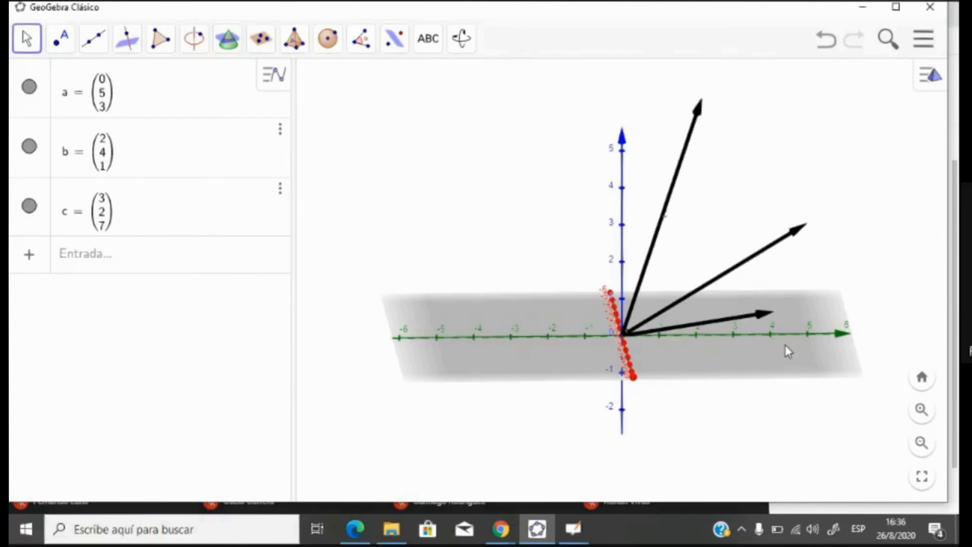
pyautogui.moveTo(763, 357)
pyautogui.mouseDown()
pyautogui.moveTo(684, 375)
pyautogui.moveTo(724, 360)
pyautogui.moveTo(805, 375)
pyautogui.moveTo(783, 384)
pyautogui.moveTo(775, 365)
pyautogui.moveTo(775, 376)
pyautogui.moveTo(764, 369)
pyautogui.moveTo(773, 372)
pyautogui.mouseUp()
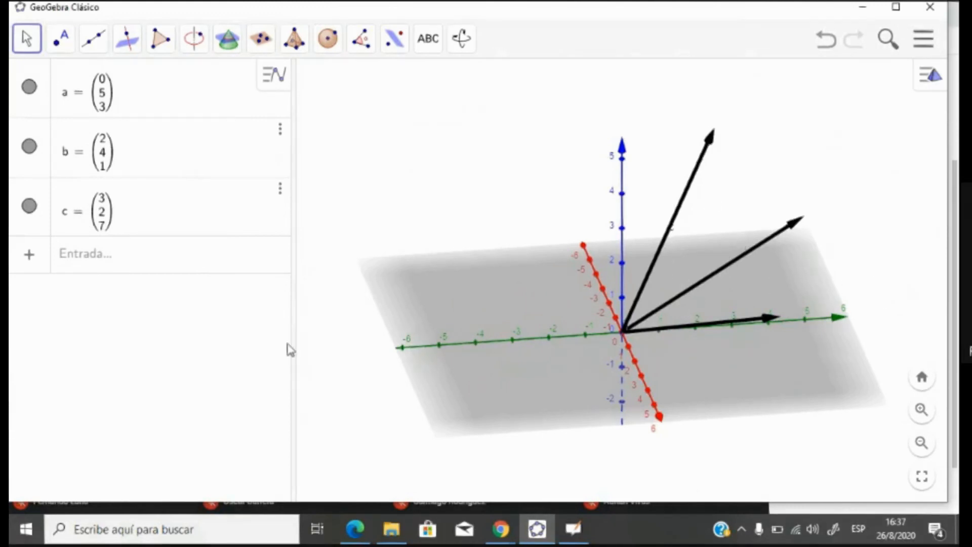
pyautogui.click(107, 269)
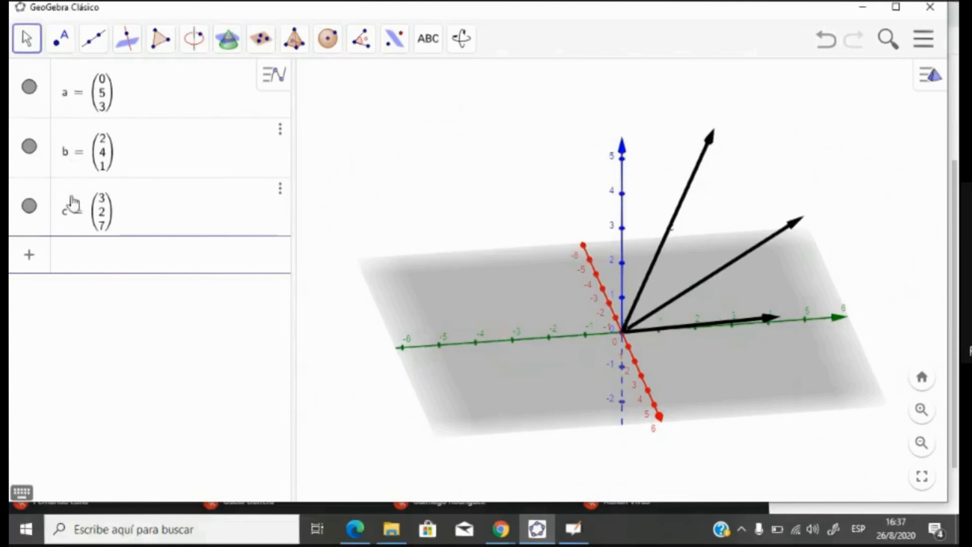
pyautogui.write('A = ')
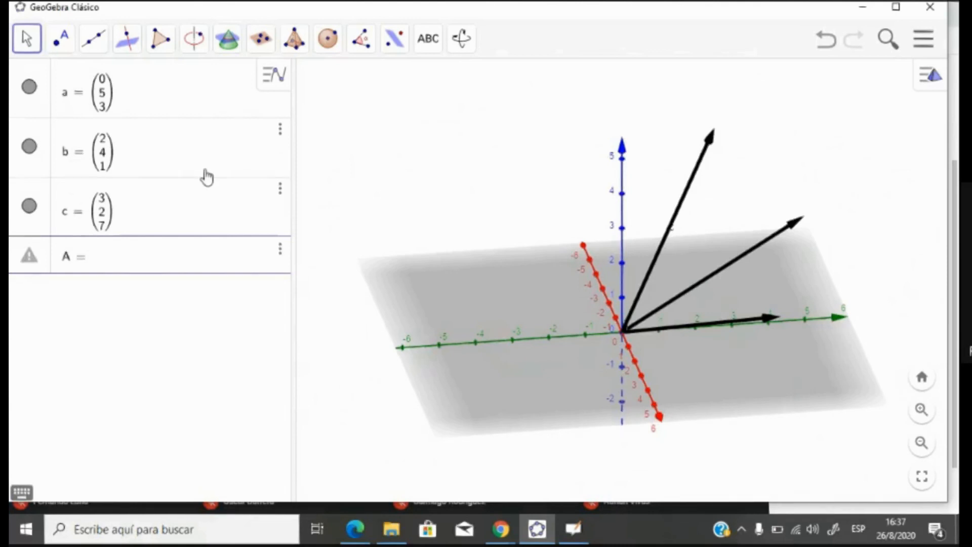
pyautogui.write('(')
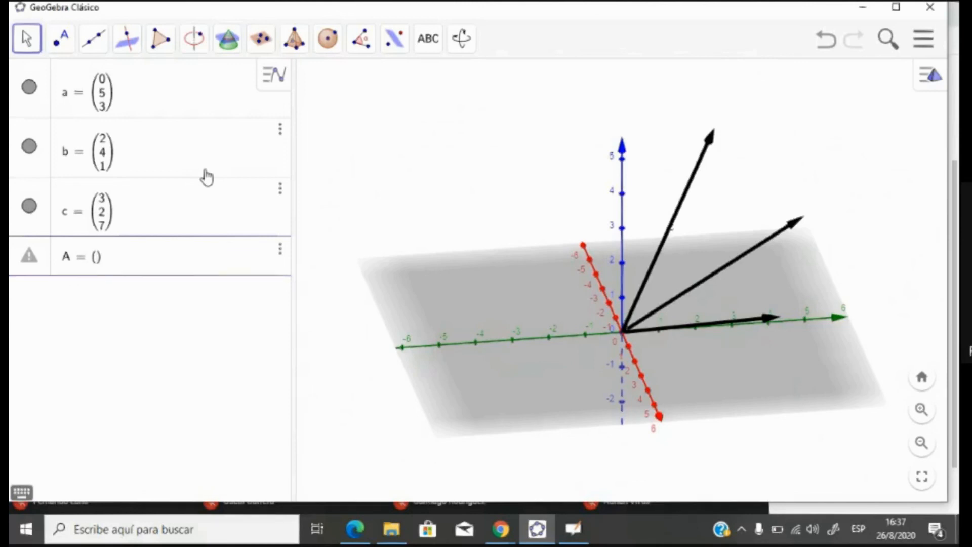
pyautogui.write('a(1')
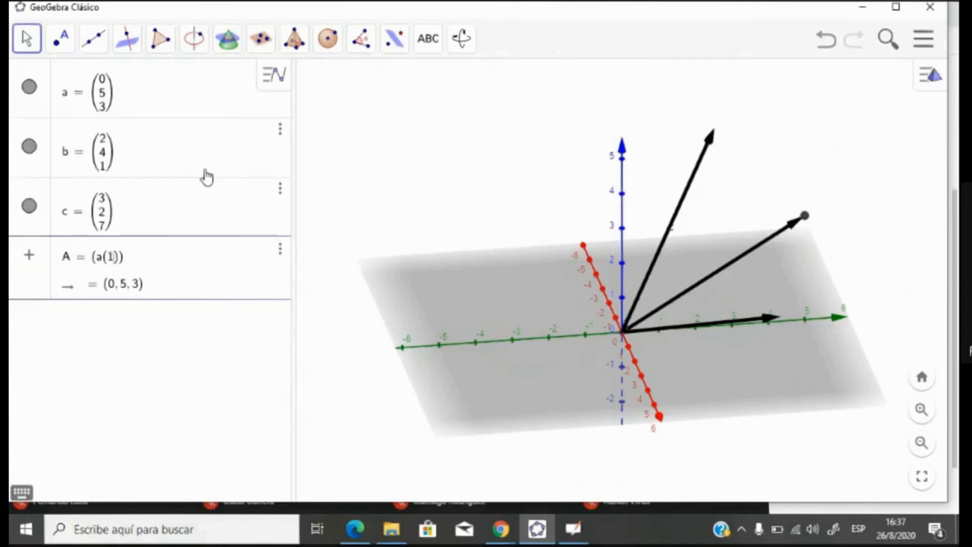
pyautogui.press('BackSpace')
pyautogui.press('BackSpace')
pyautogui.press('Return')
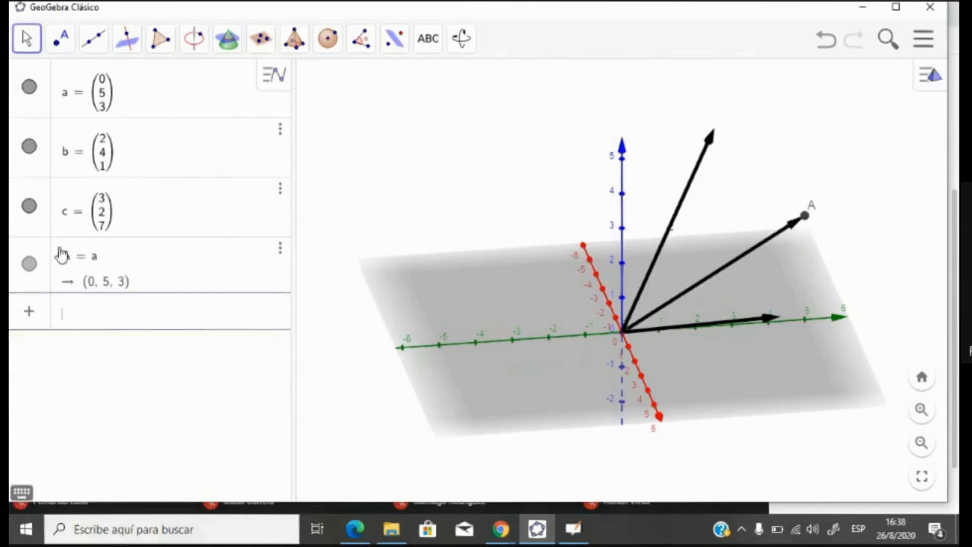
# - Define points B = b and C = c at the tips of the other two vectors
pyautogui.write('B = ')
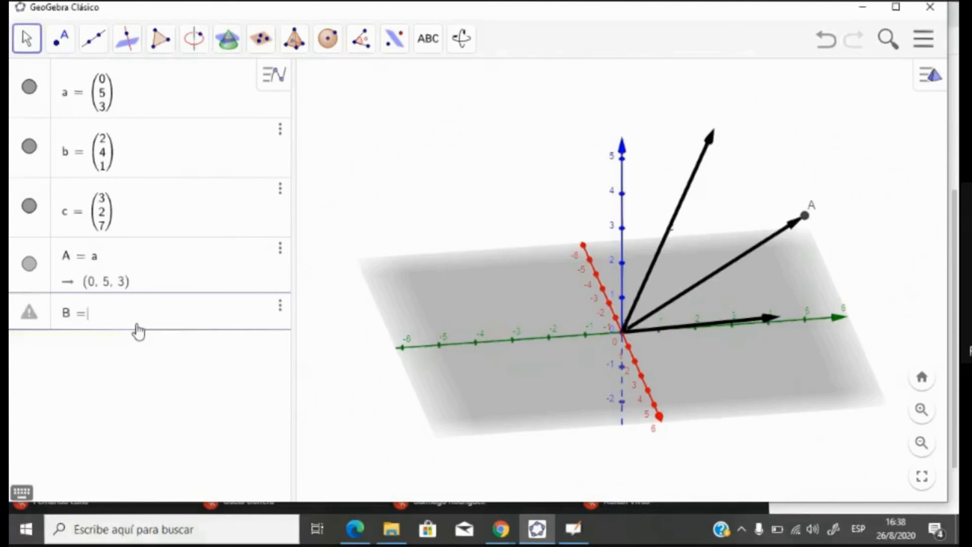
pyautogui.write('b')
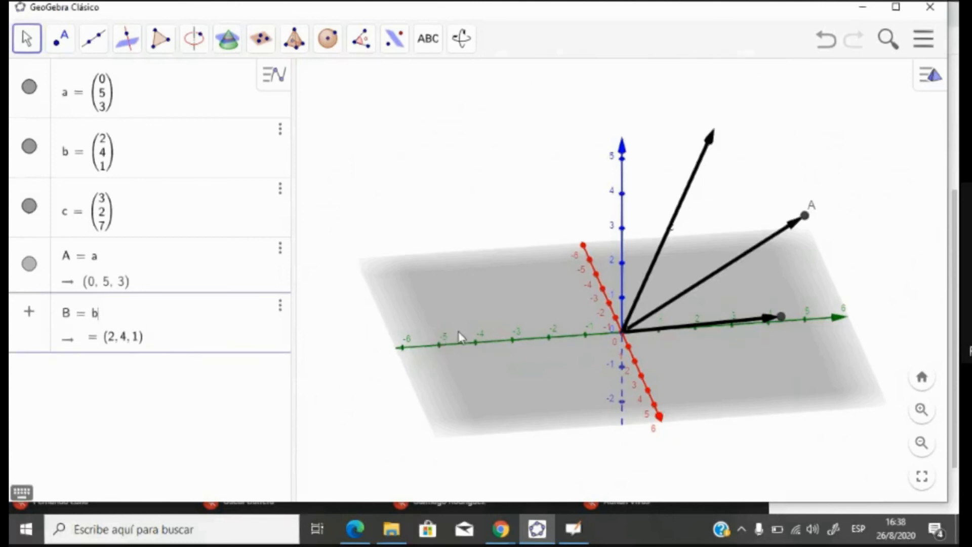
pyautogui.press('Return')
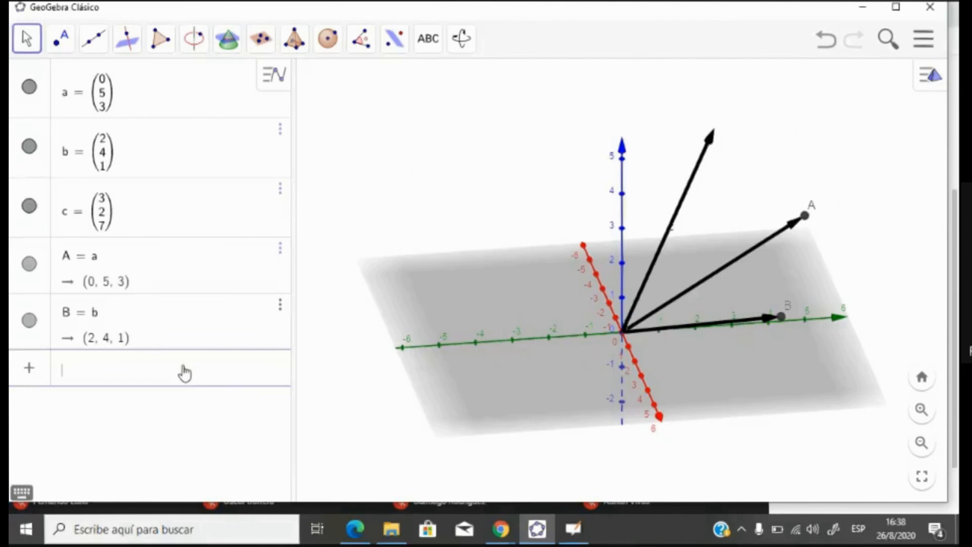
pyautogui.write('c')
pyautogui.press('BackSpace')
pyautogui.write('C = c')
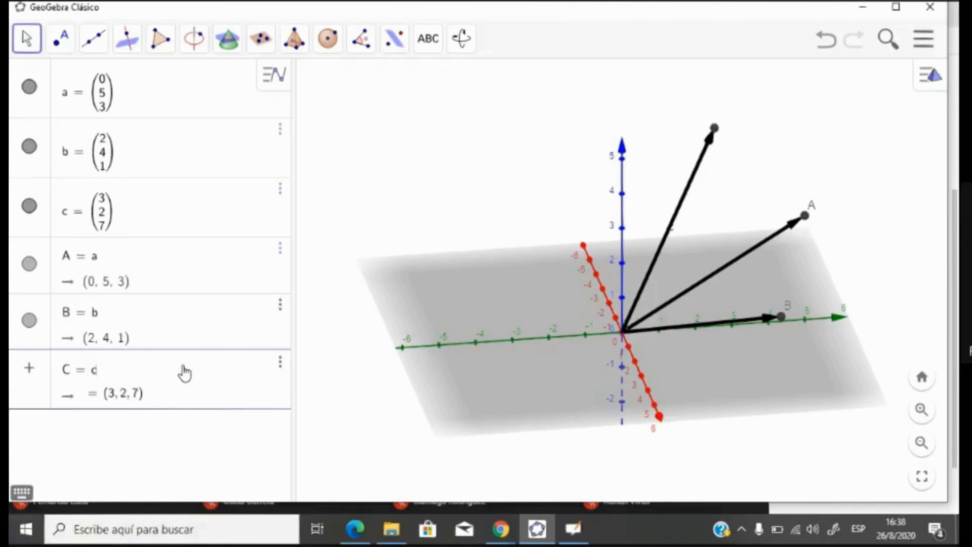
pyautogui.press('Return')
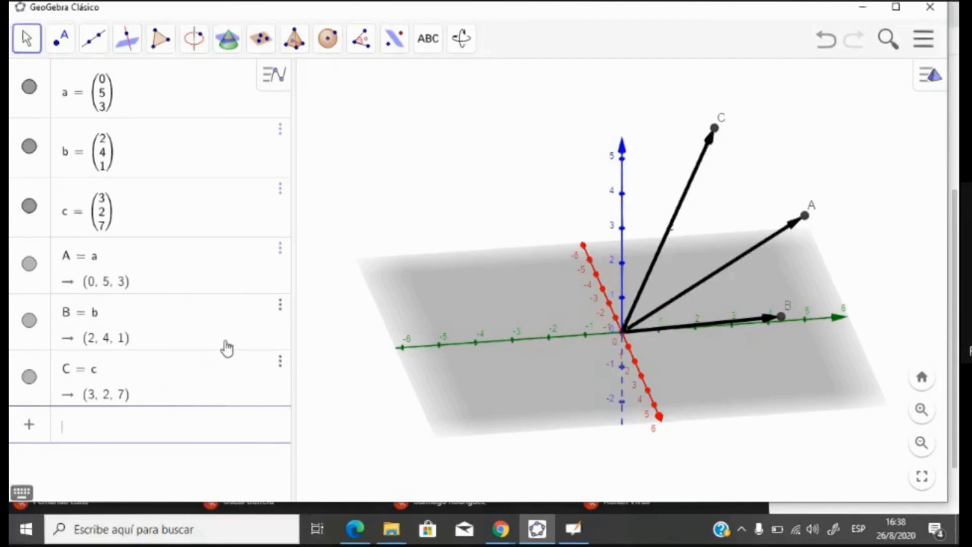
# - Add a point at the origin by entering O as a new object
pyautogui.write('=')
pyautogui.press('BackSpace')
pyautogui.write('a')
pyautogui.press('BackSpace')
pyautogui.write('O')
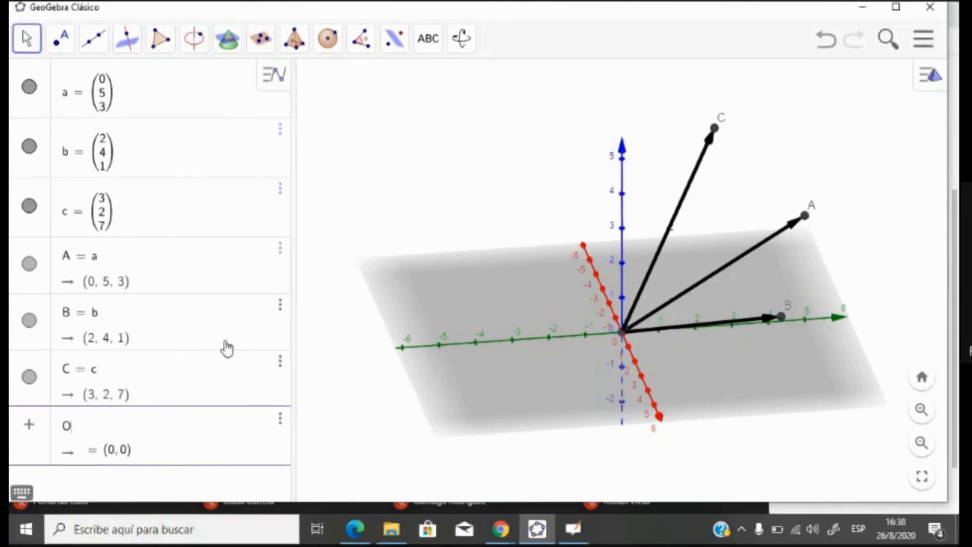
pyautogui.press('Return')
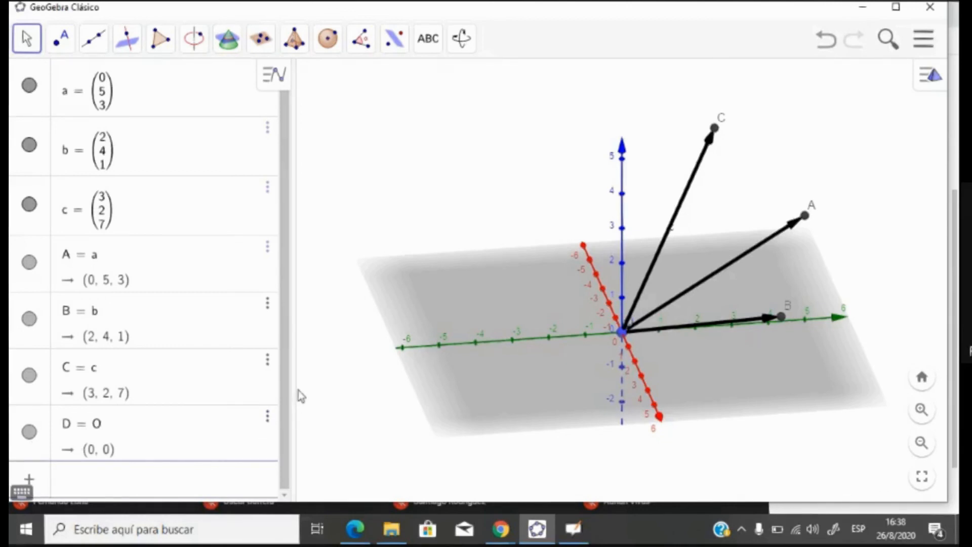
pyautogui.click(290, 408)
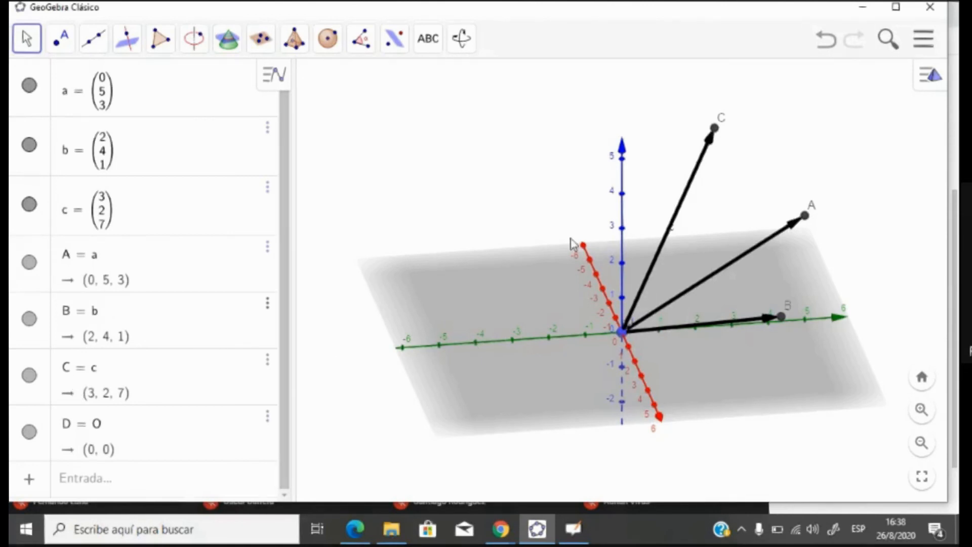
# - Build a prism on the triangular base origin, B and A, with C as the point of the top face
pyautogui.click(299, 50)
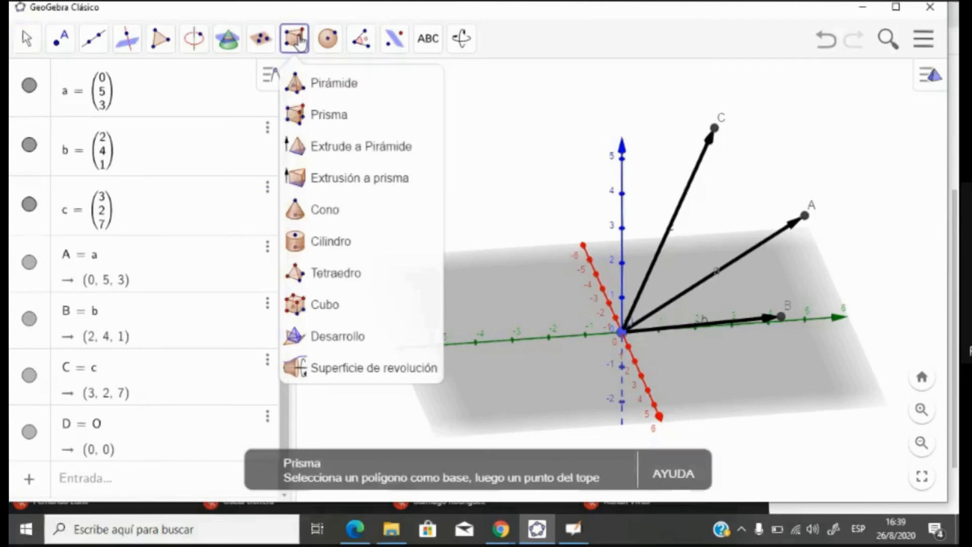
pyautogui.click(297, 112)
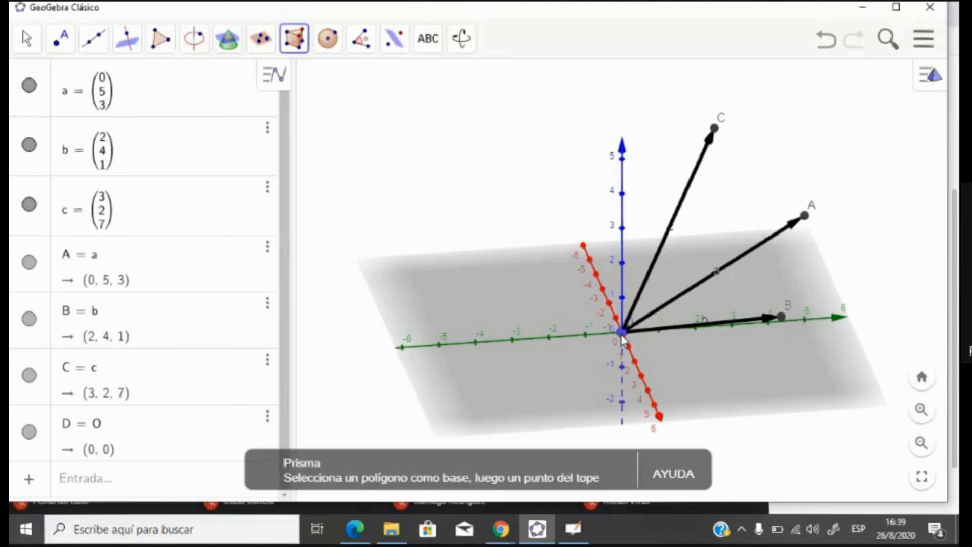
pyautogui.click(782, 319)
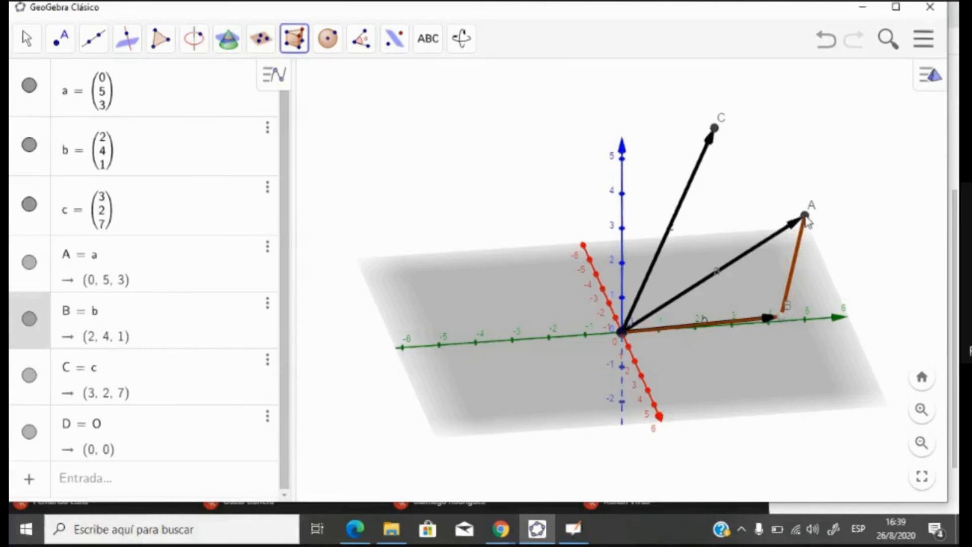
pyautogui.click(804, 217)
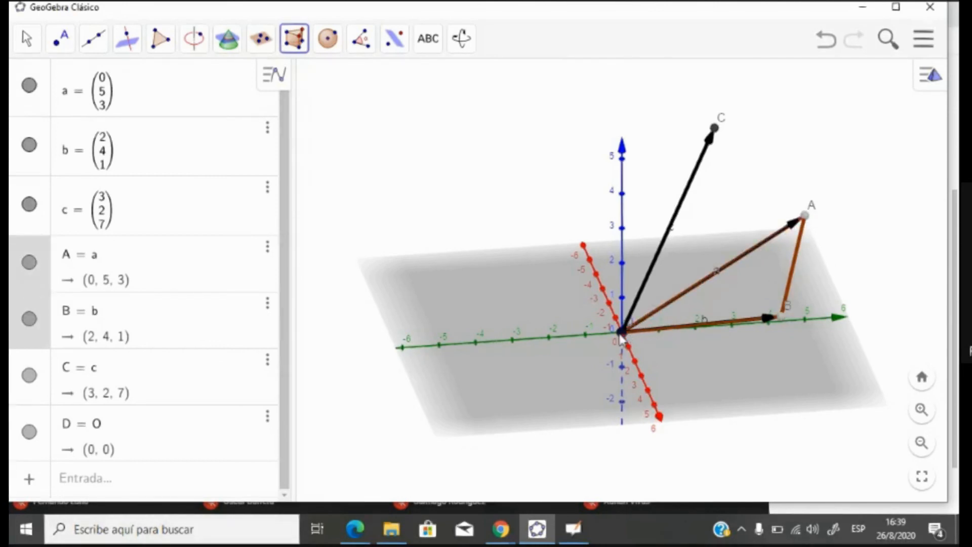
pyautogui.click(623, 332)
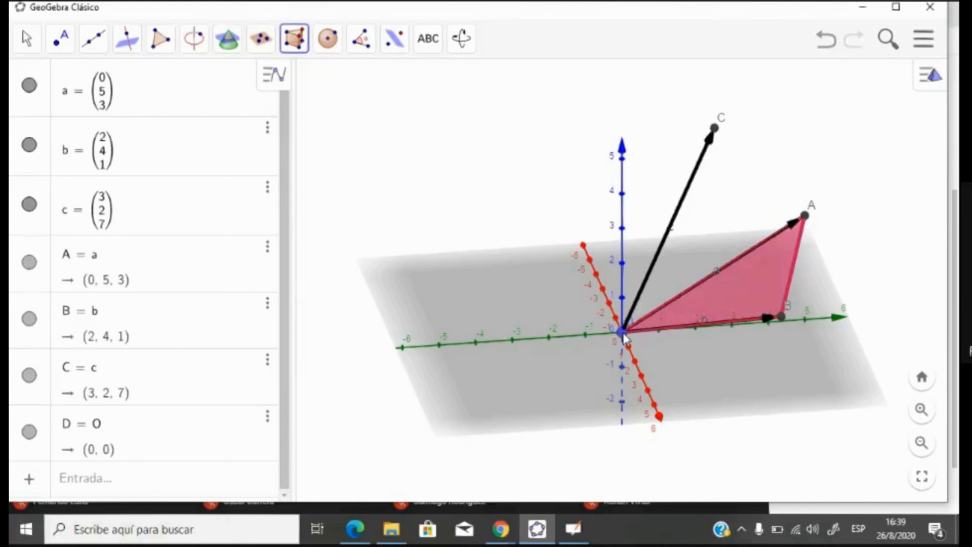
pyautogui.click(715, 131)
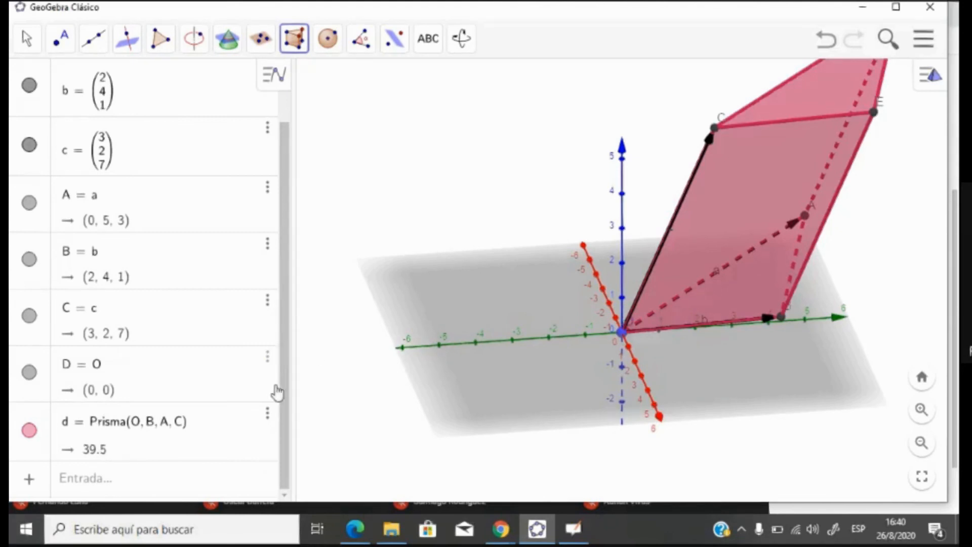
# - Compute the cross product of vectors b and c with ProductoVectorial(b, c)
pyautogui.click(101, 478)
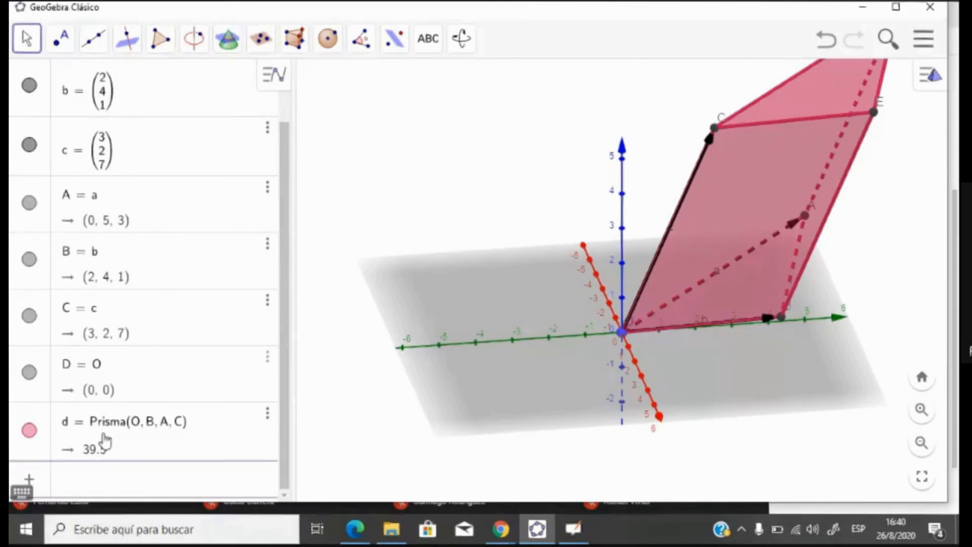
pyautogui.write('pro')
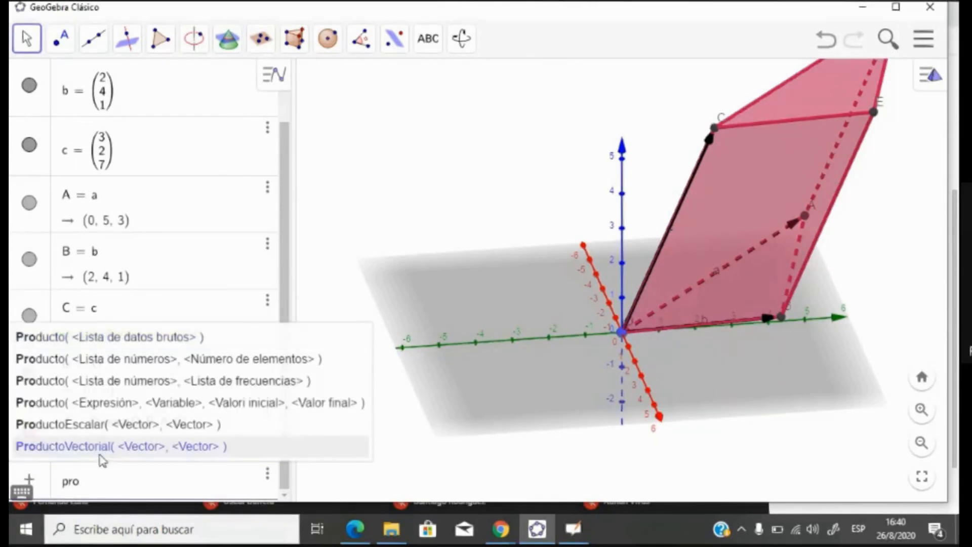
pyautogui.click(103, 447)
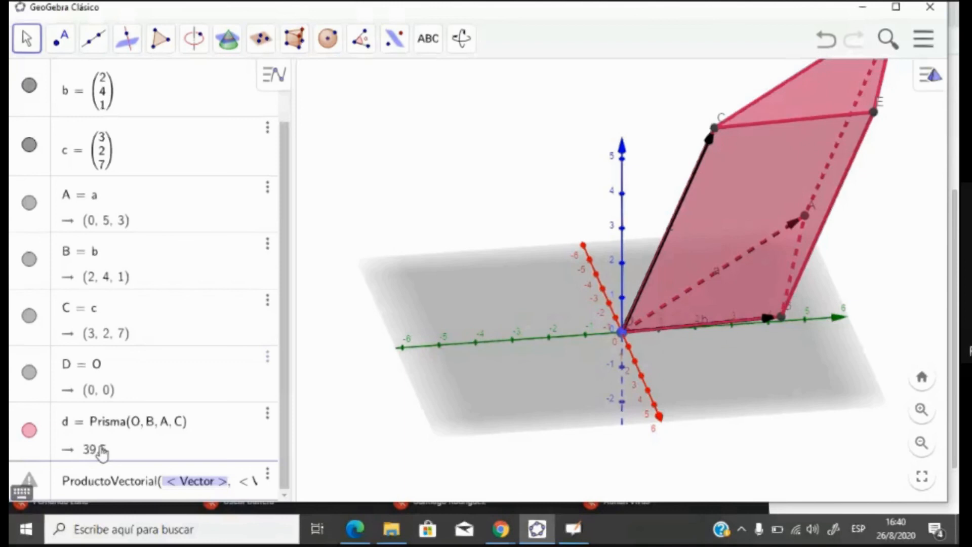
pyautogui.write('b,')
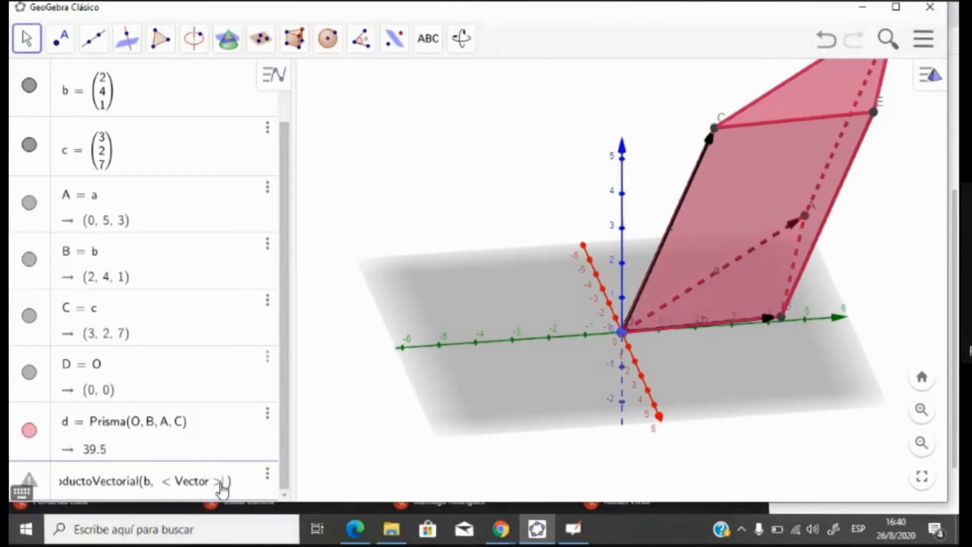
pyautogui.press('BackSpace')
pyautogui.press('BackSpace')
pyautogui.press('BackSpace')
pyautogui.press('BackSpace')
pyautogui.press('BackSpace')
pyautogui.press('BackSpace')
pyautogui.press('BackSpace')
pyautogui.press('BackSpace')
pyautogui.press('BackSpace')
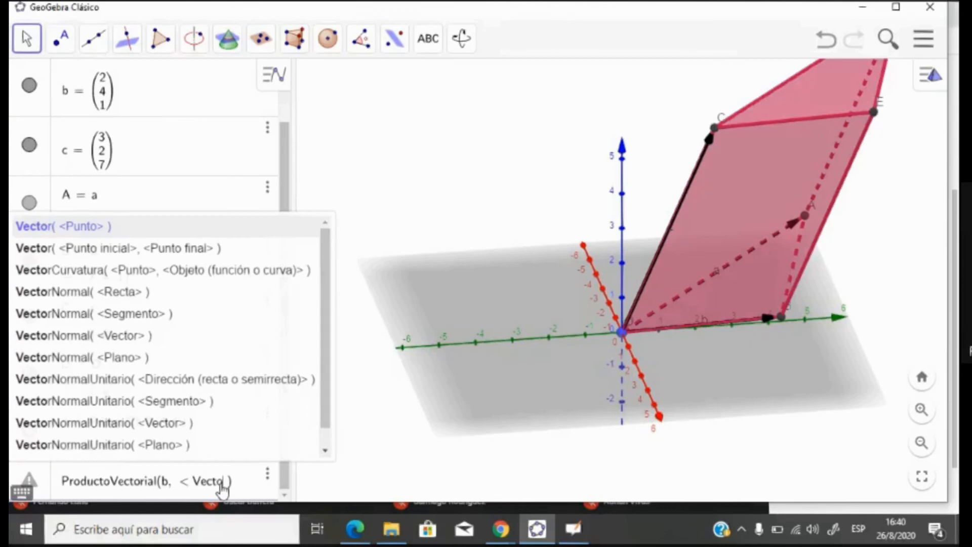
pyautogui.press('BackSpace')
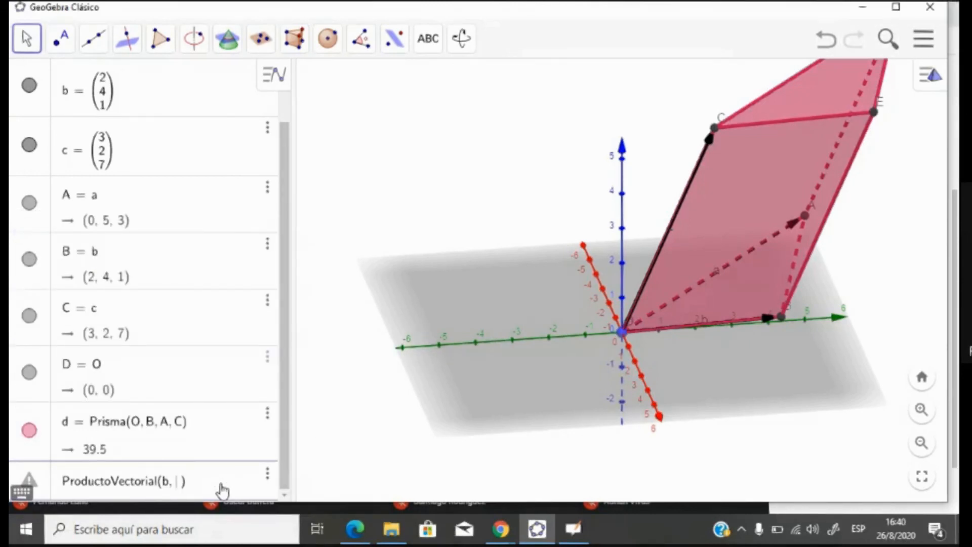
pyautogui.write('c')
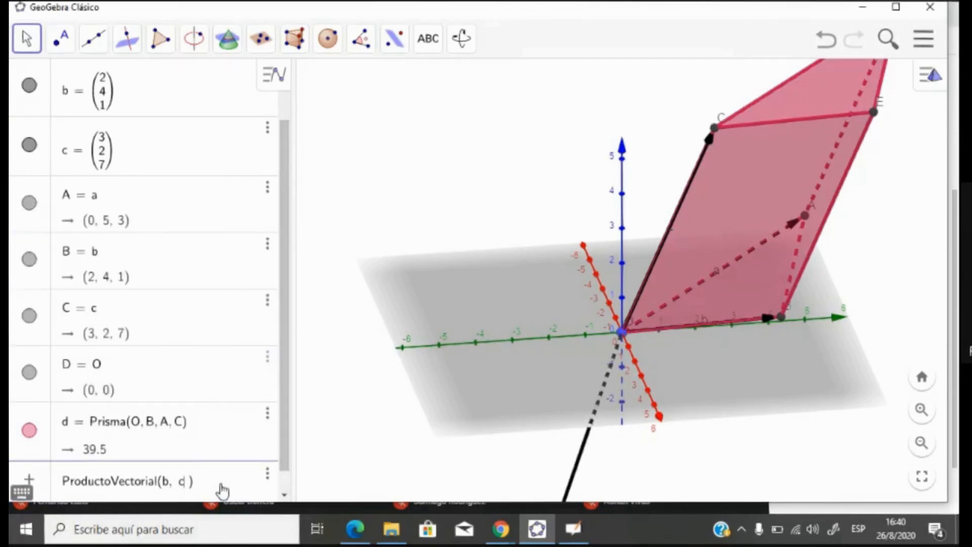
pyautogui.press('Return')
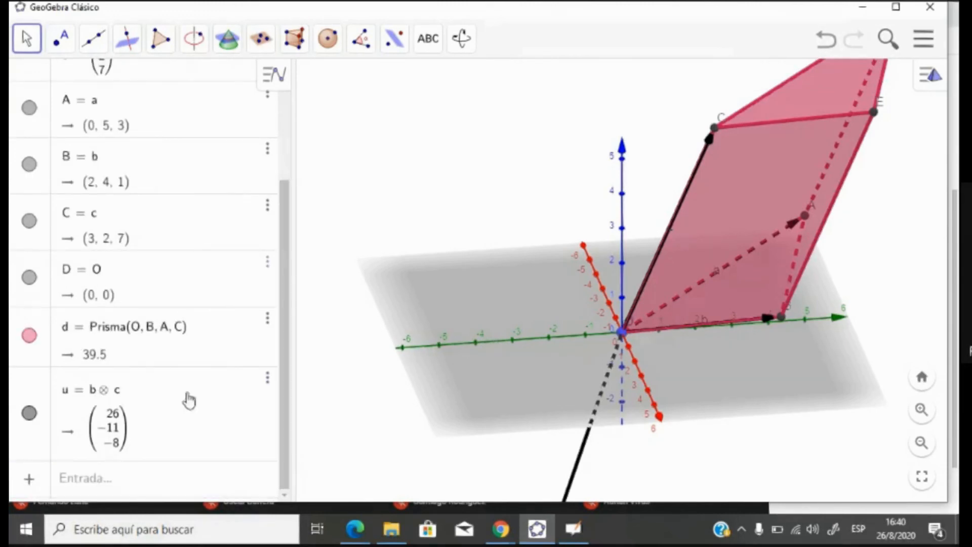
# - Hide the cross-product vector u and compute its scalar product with vector a using ProductoEscalar(a, u)
pyautogui.click(29, 414)
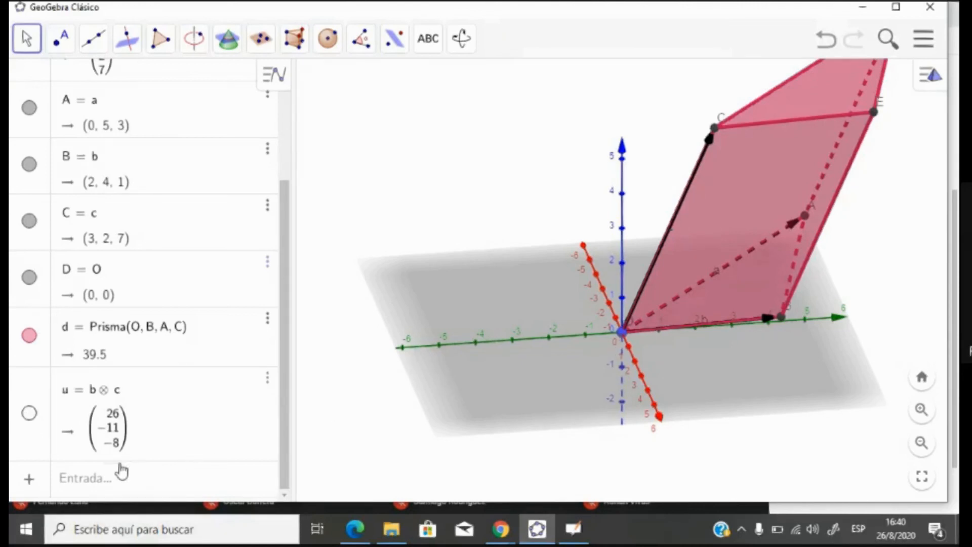
pyautogui.click(117, 481)
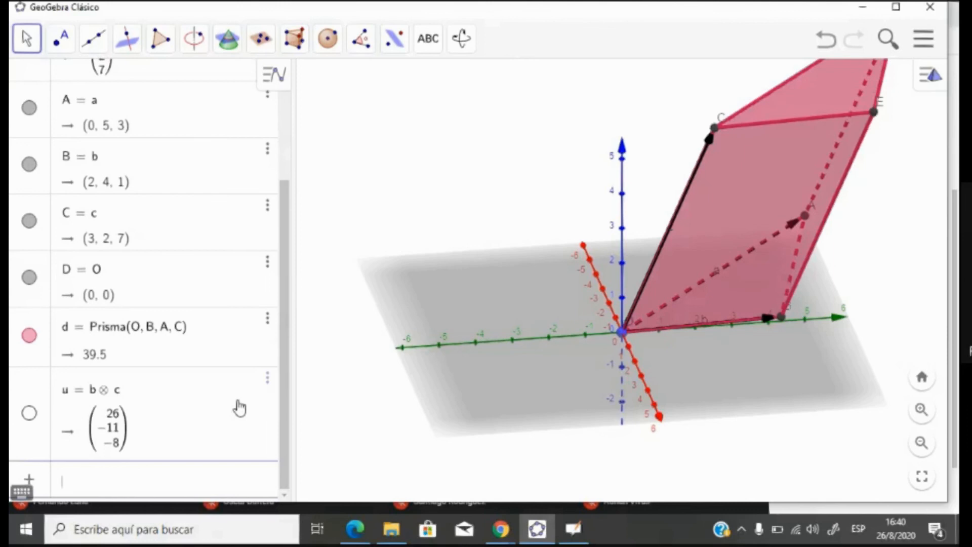
pyautogui.write('pro')
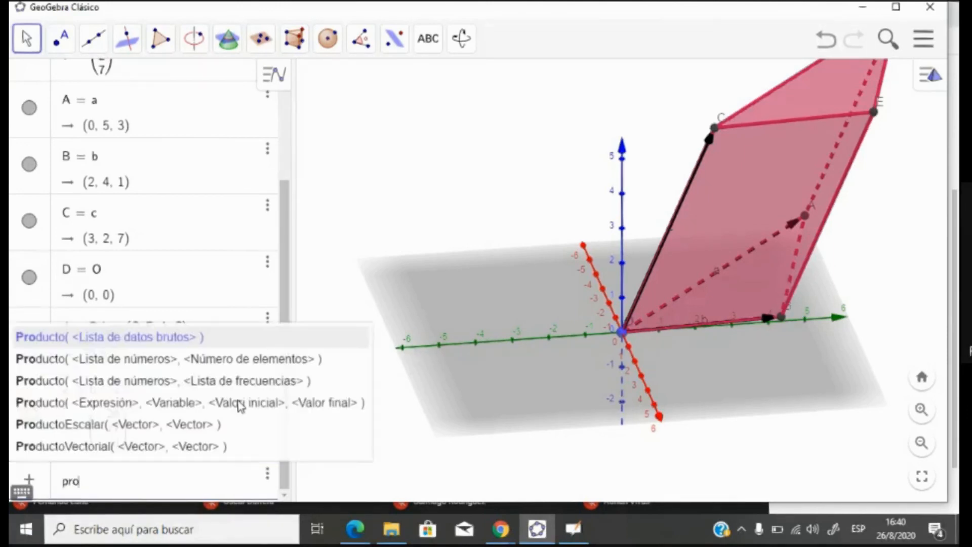
pyautogui.click(74, 427)
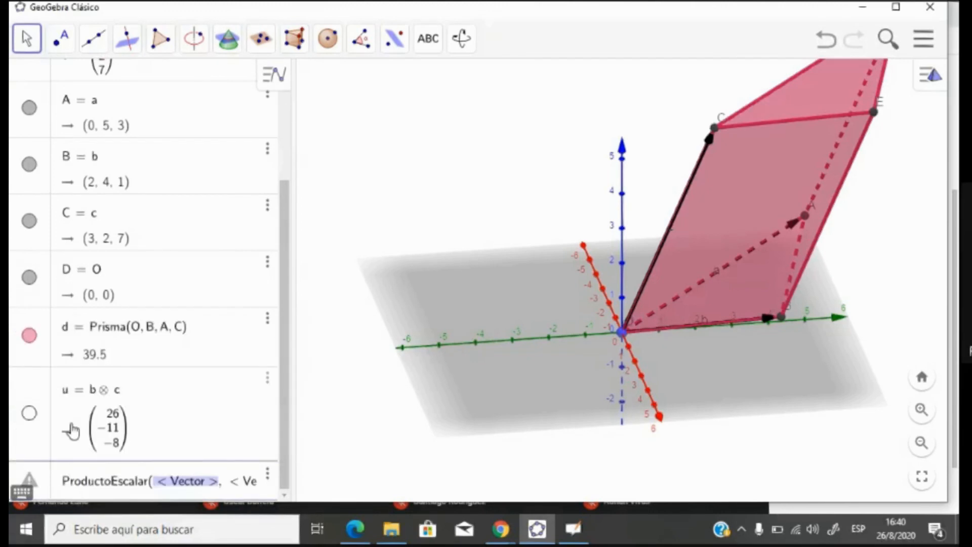
pyautogui.write('a,')
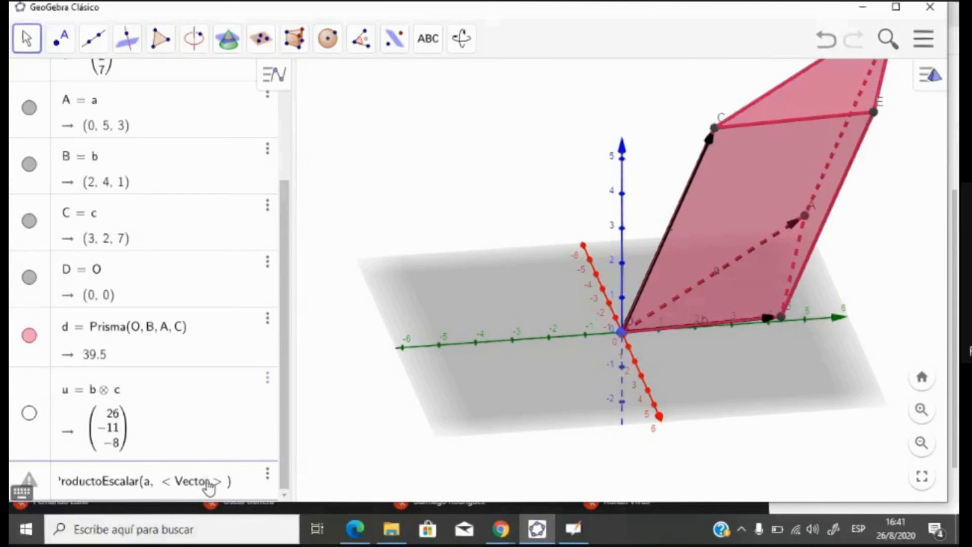
pyautogui.click(226, 487)
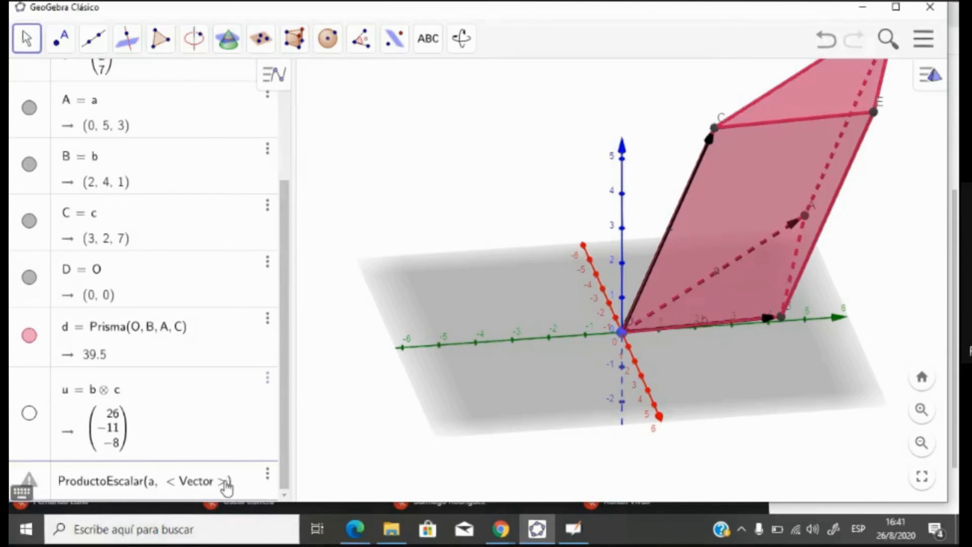
pyautogui.press('BackSpace')
pyautogui.press('BackSpace')
pyautogui.press('BackSpace')
pyautogui.press('BackSpace')
pyautogui.press('BackSpace')
pyautogui.press('BackSpace')
pyautogui.press('BackSpace')
pyautogui.press('BackSpace')
pyautogui.press('BackSpace')
pyautogui.press('BackSpace')
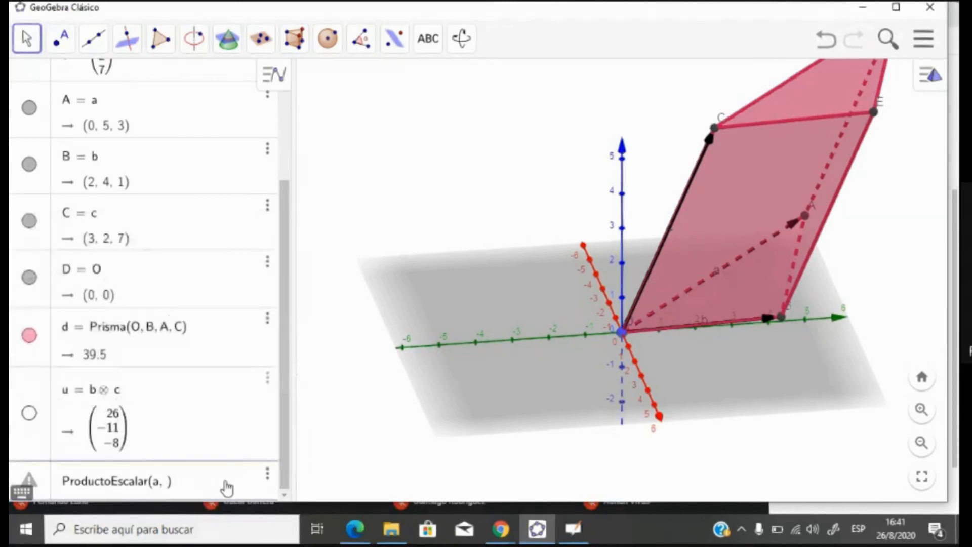
pyautogui.write('u')
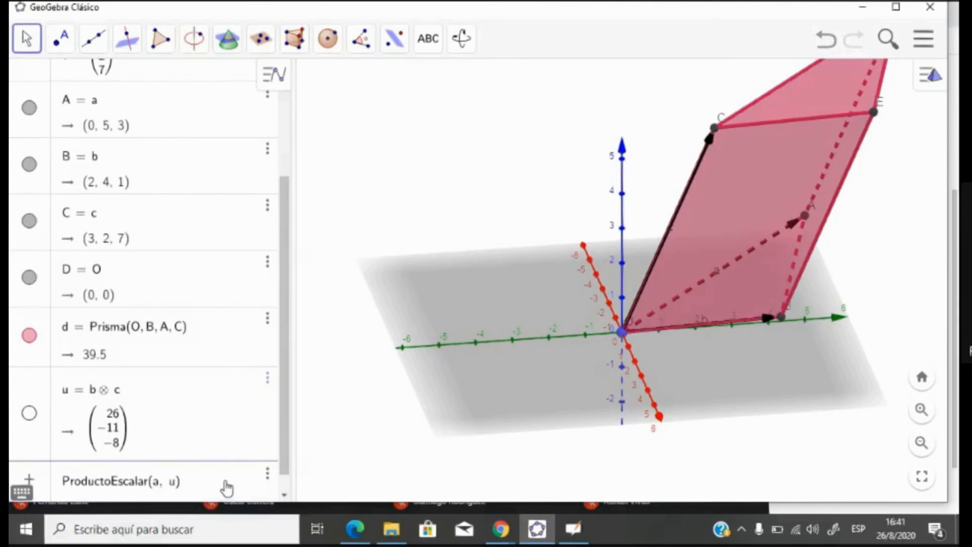
pyautogui.press('Return')
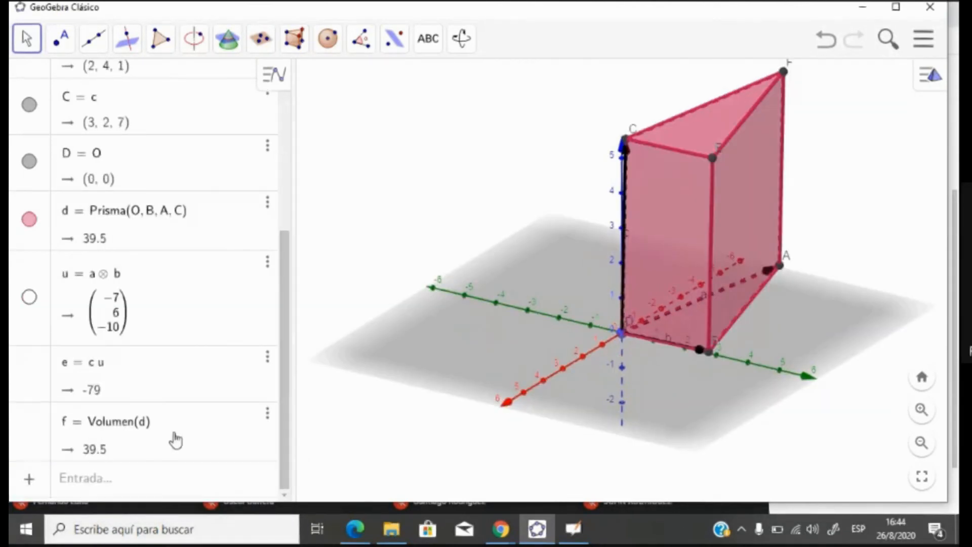
# - Delete the triangular prism d defined by O, B, A and C
pyautogui.moveTo(285, 400)
pyautogui.mouseDown()
pyautogui.moveTo(286, 353)
pyautogui.moveTo(287, 400)
pyautogui.mouseUp()
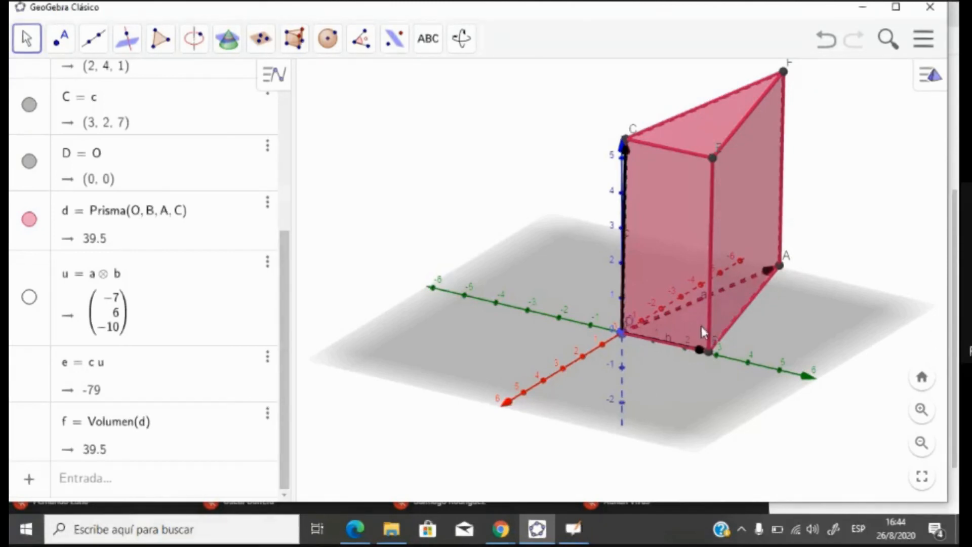
pyautogui.moveTo(596, 310); pyautogui.dragTo(869, 433)
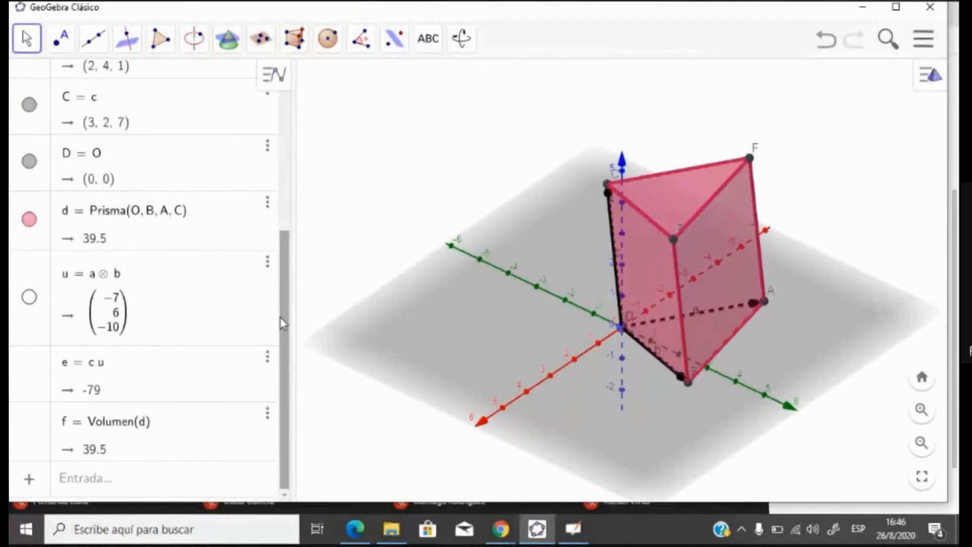
pyautogui.click(267, 206)
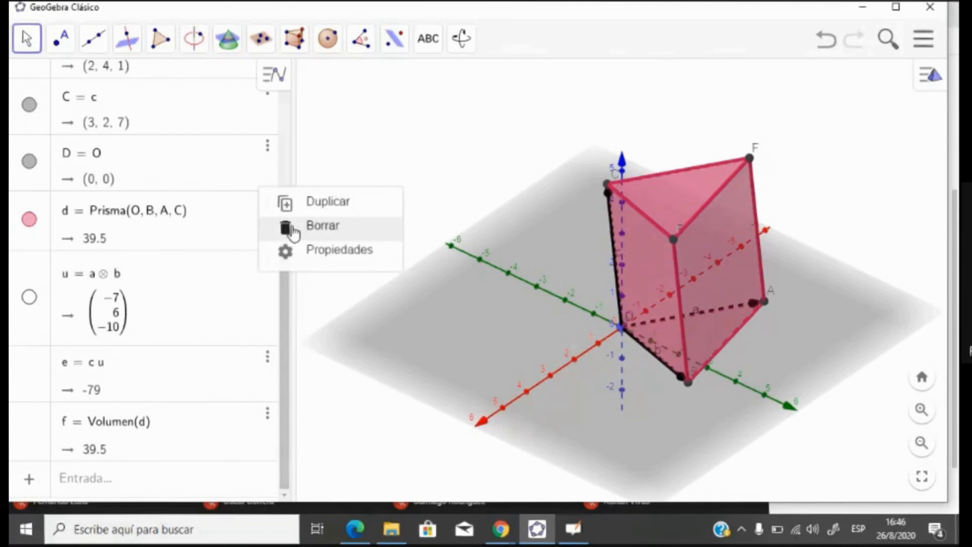
pyautogui.click(294, 228)
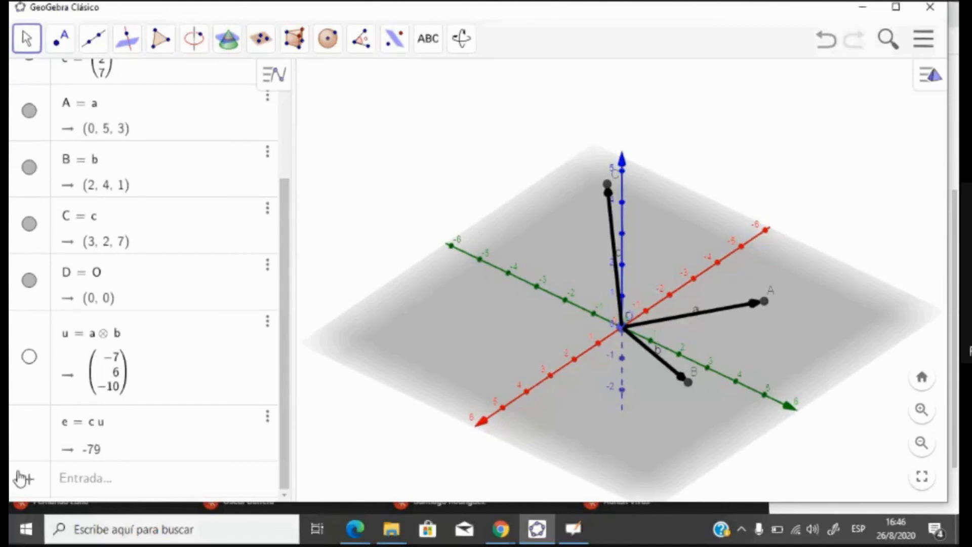
# - Create the sum vector of the first two vectors by entering a+b
pyautogui.click(159, 486)
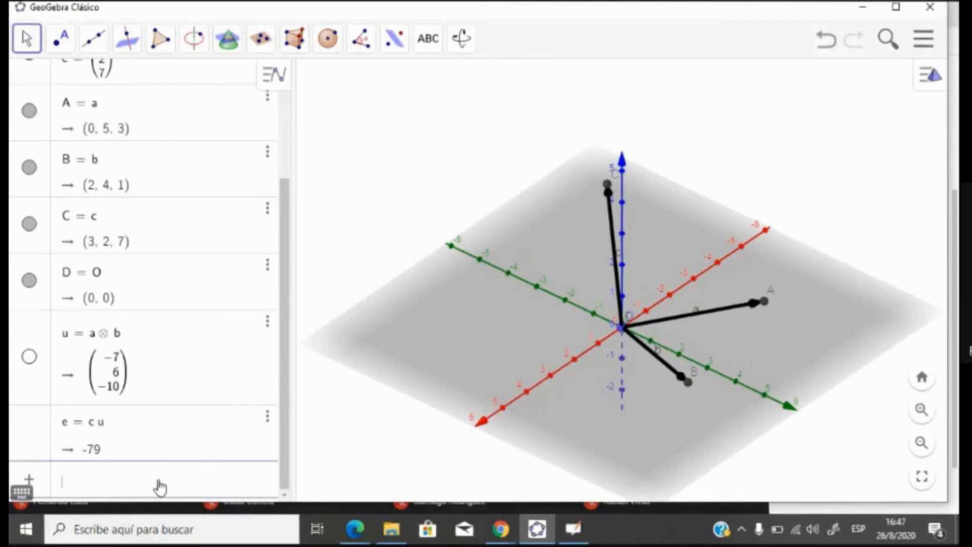
pyautogui.write('a+b')
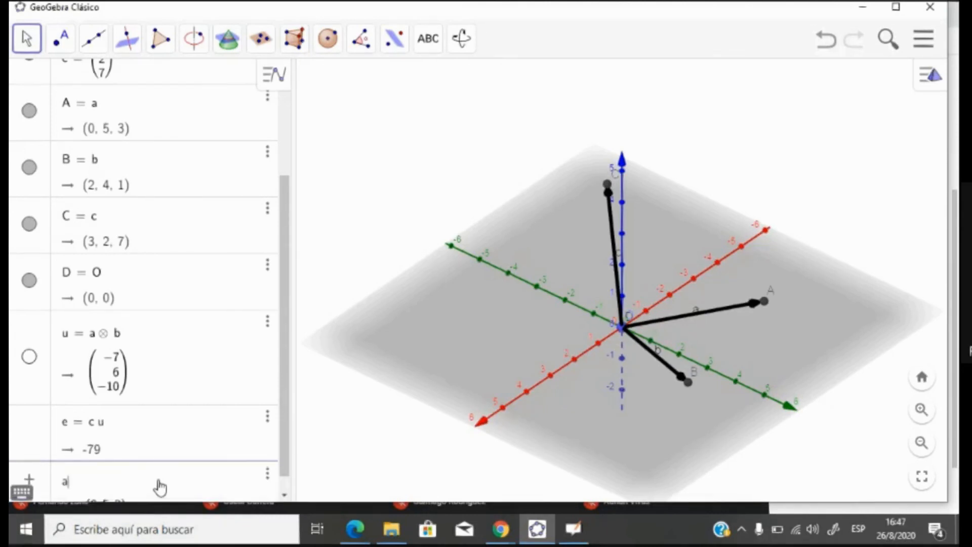
pyautogui.press('Return')
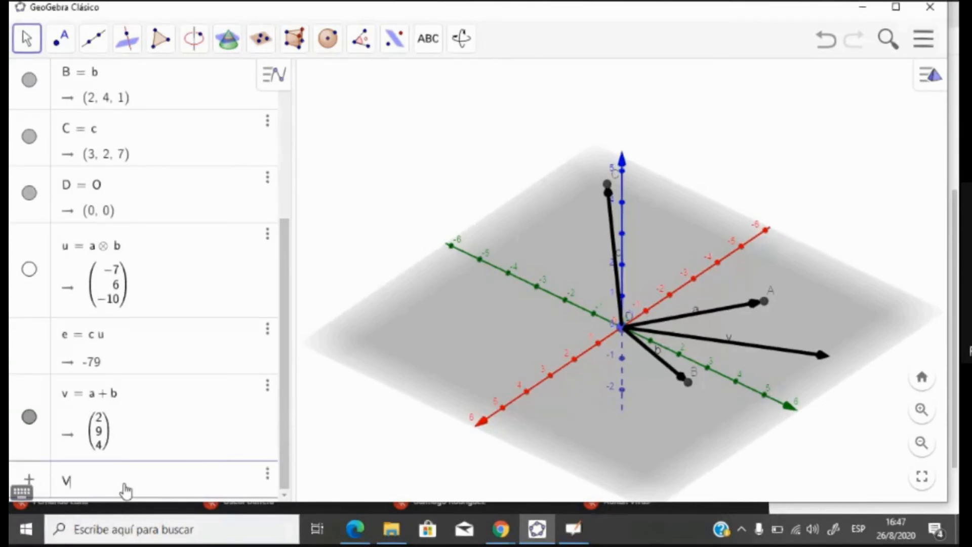
# - Define point V = v at the tip of the sum vector and hide the vector v
pyautogui.write('= v')
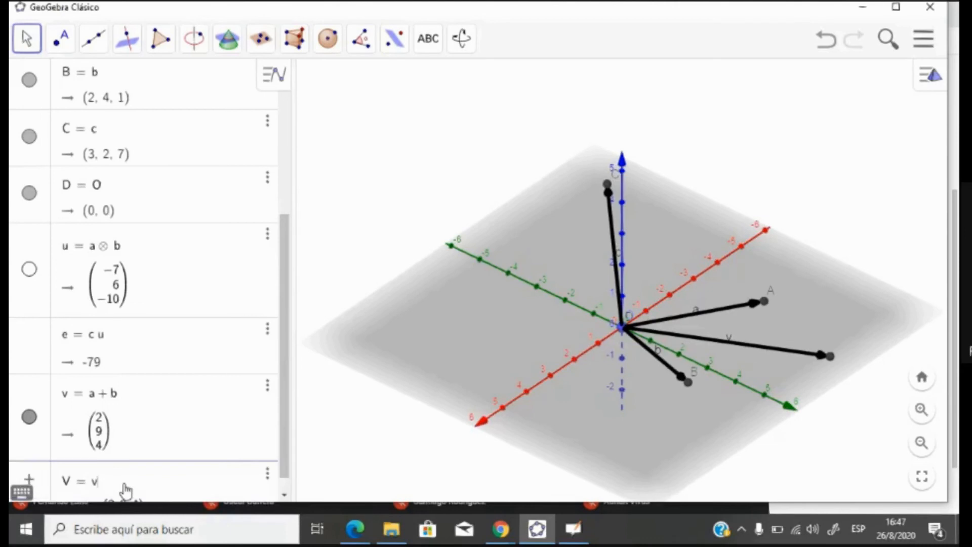
pyautogui.press('Return')
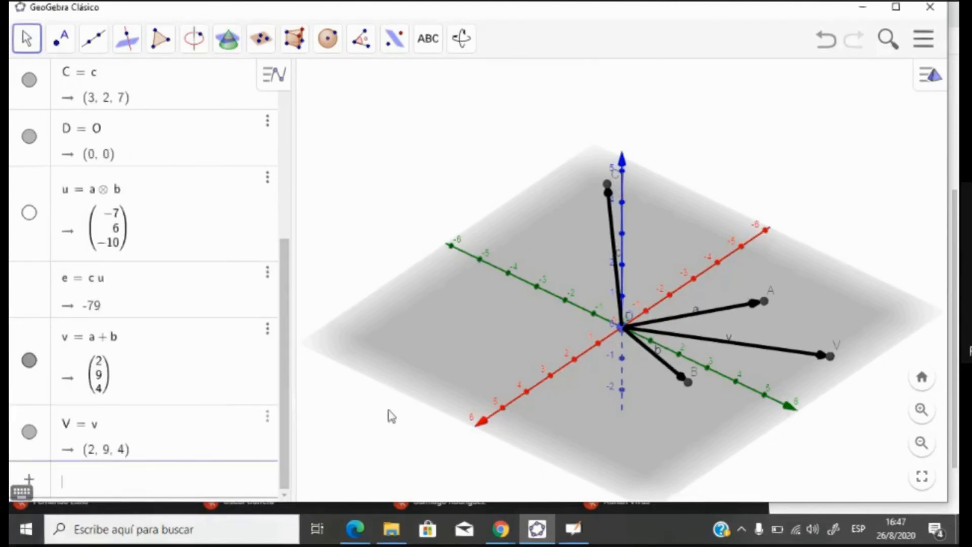
pyautogui.click(29, 362)
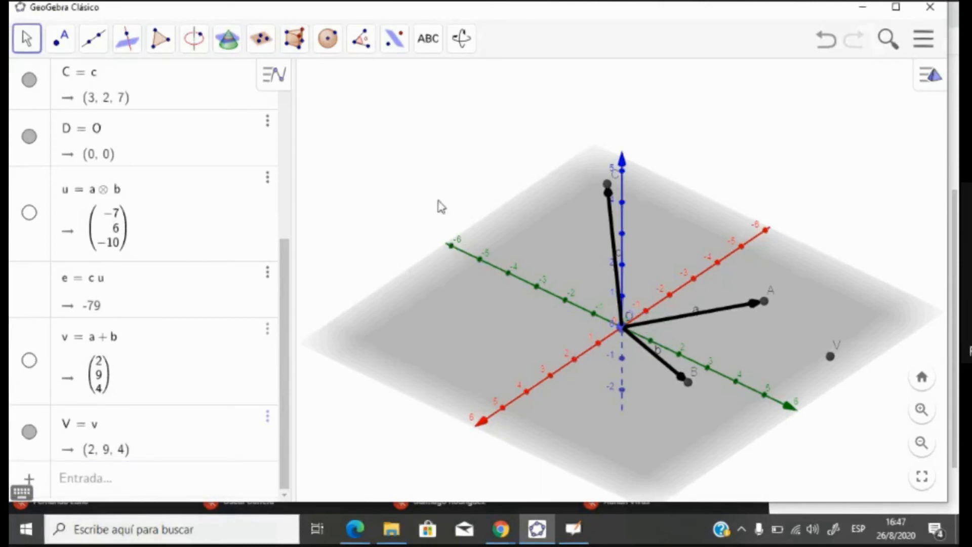
# - Build a prism on the parallelogram base origin, A, V and B, with C as the point of the top face
pyautogui.click(295, 40)
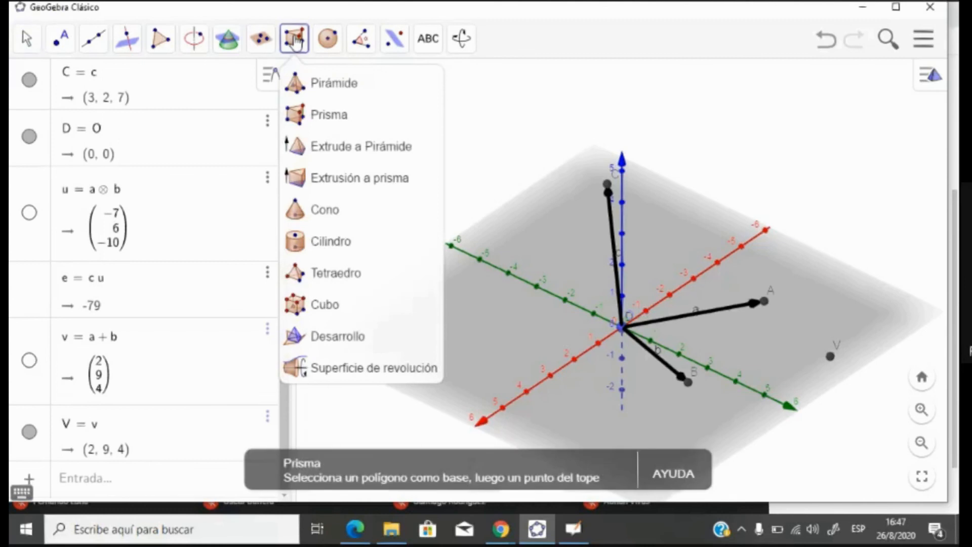
pyautogui.click(307, 115)
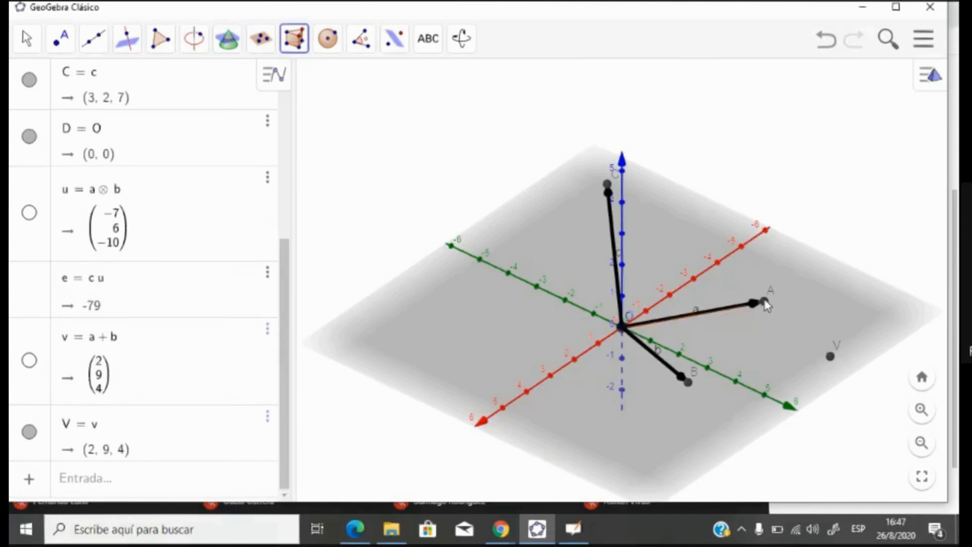
pyautogui.click(769, 303)
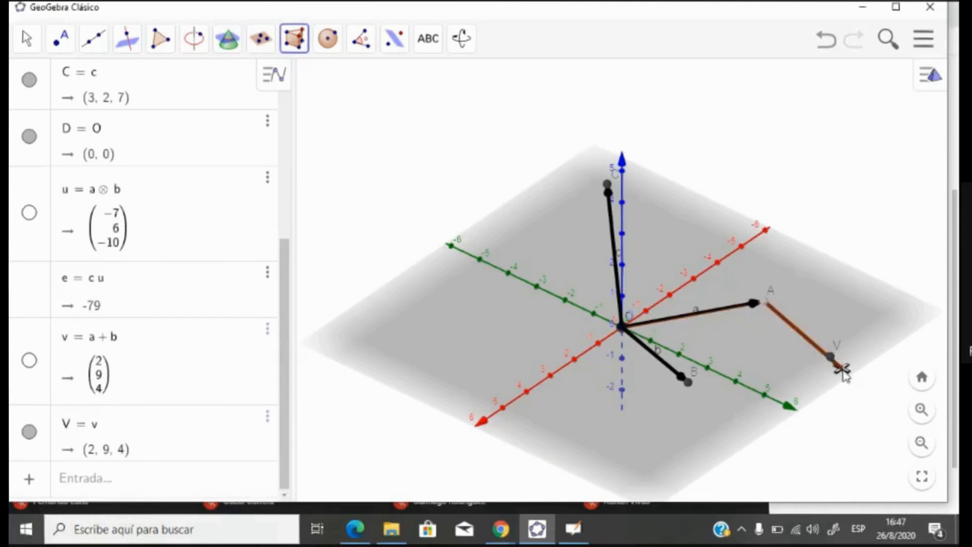
pyautogui.click(831, 358)
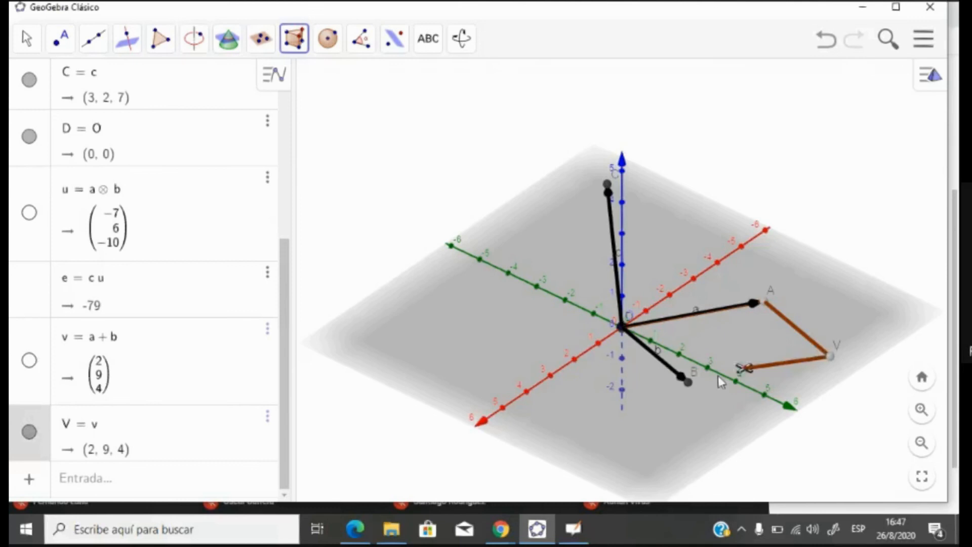
pyautogui.click(688, 384)
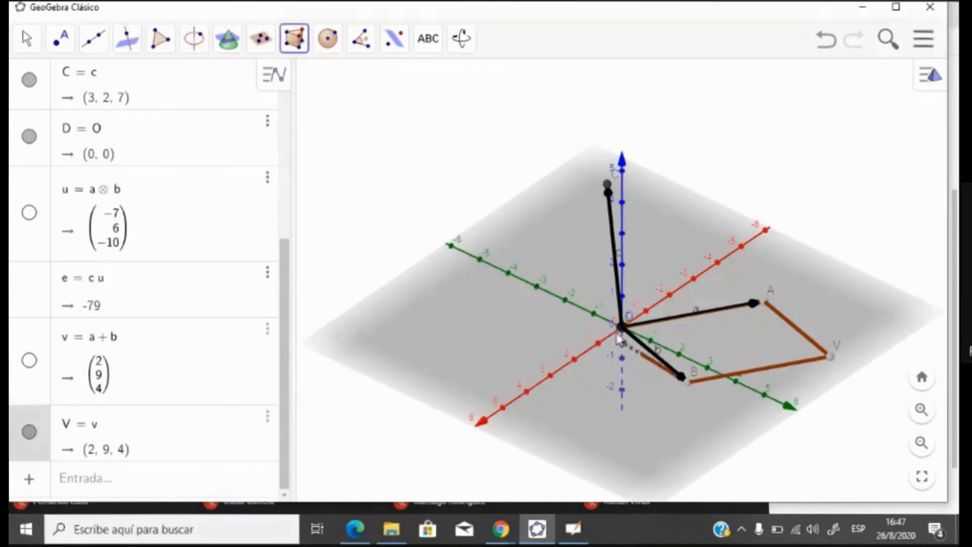
pyautogui.click(620, 328)
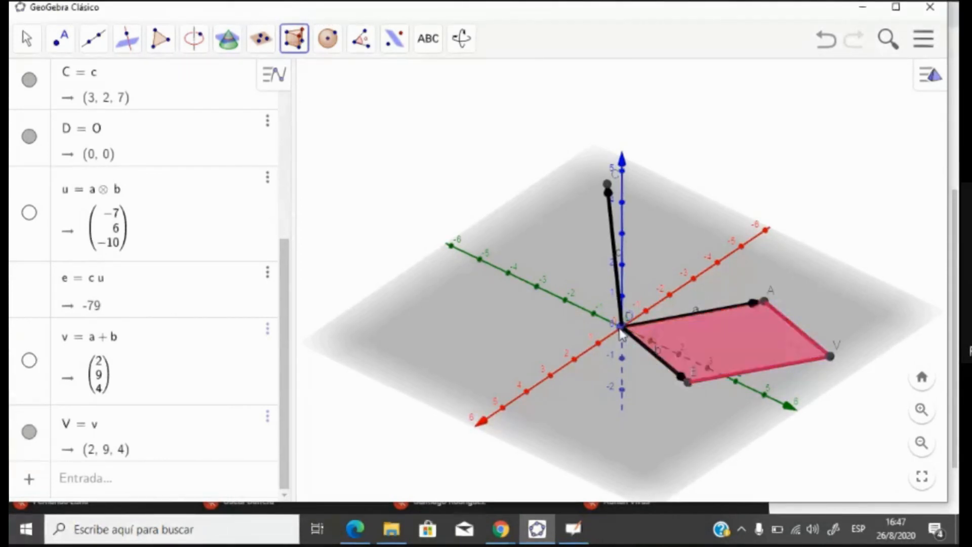
pyautogui.click(608, 188)
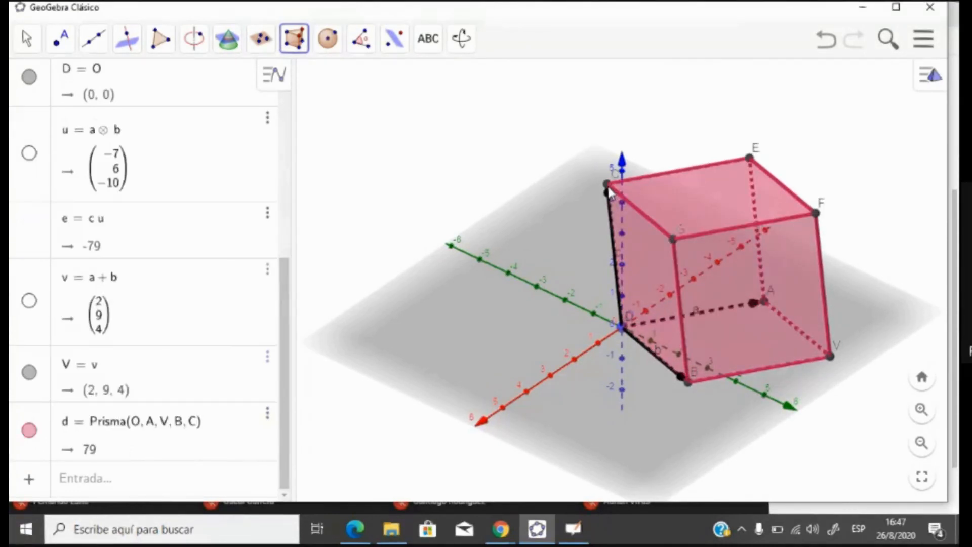